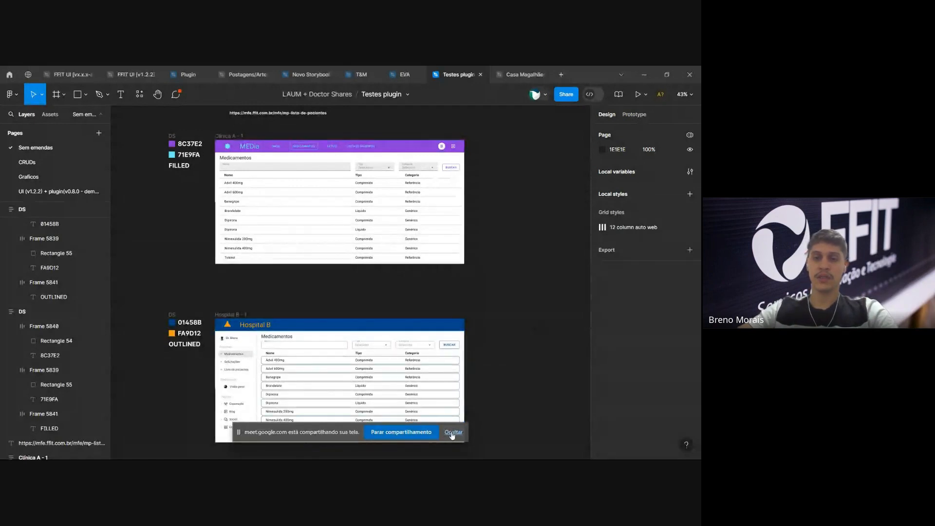
Examine the Clínica A and Hospital B Medicamentos screens together with their colour and field-style specifications
left_click(453, 433)
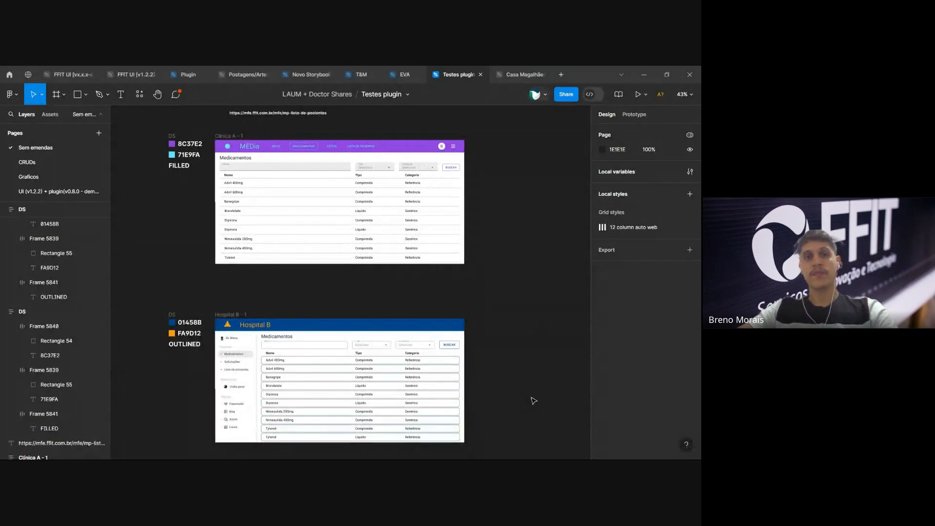
scroll(534, 400, "down", 1)
scroll(534, 401, "up", 1)
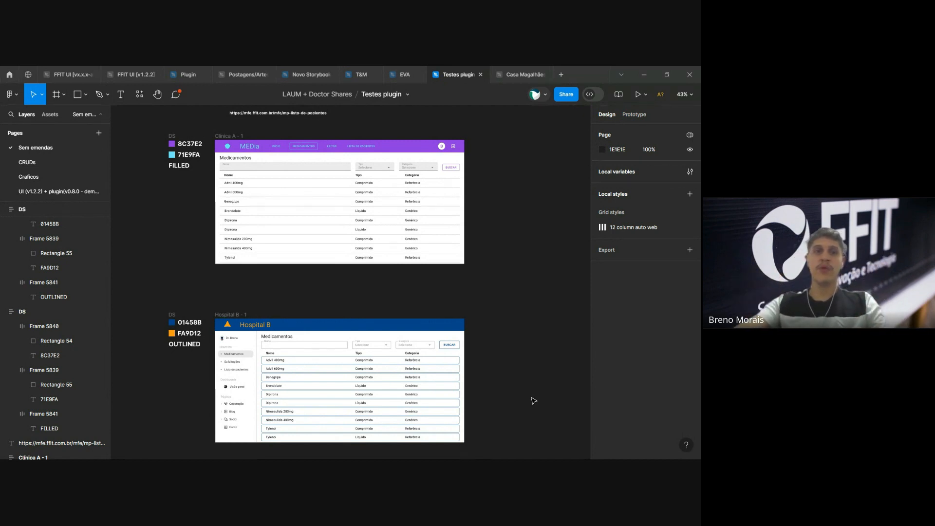
scroll(312, 151, "up", 3)
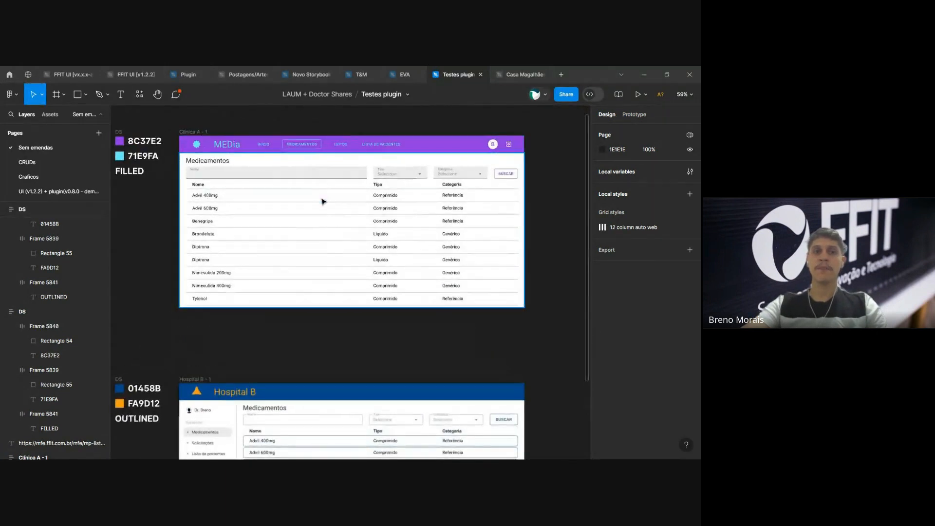
scroll(355, 309, "left", 2)
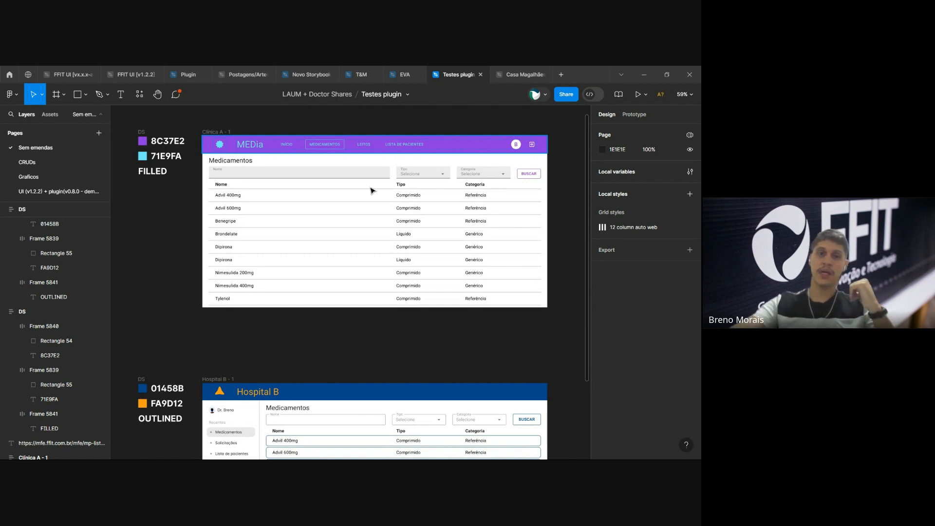
scroll(303, 363, "down", 2)
scroll(303, 363, "down", 7)
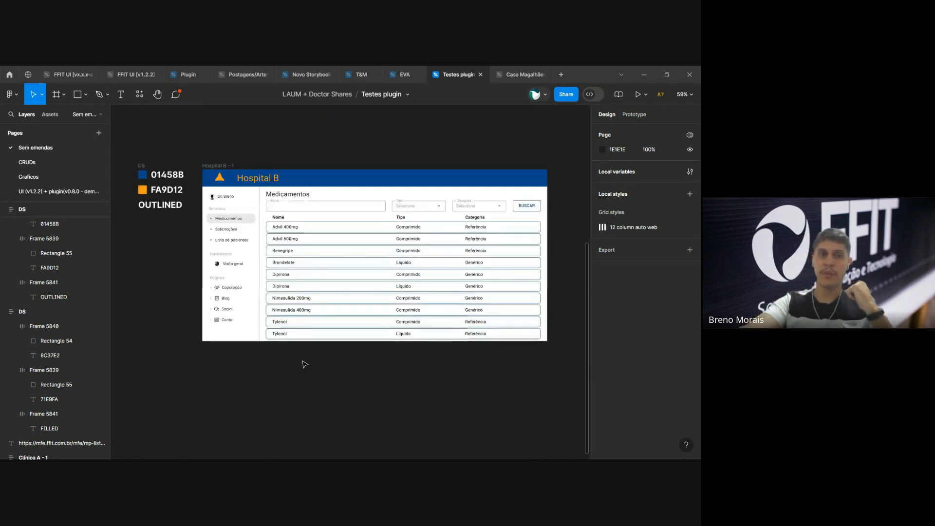
scroll(303, 364, "up", 1)
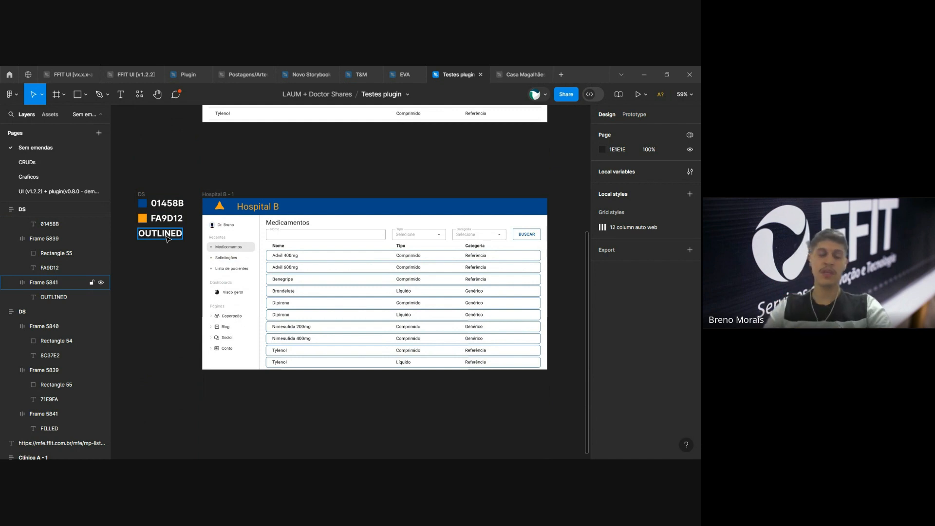
scroll(415, 323, "up", 2)
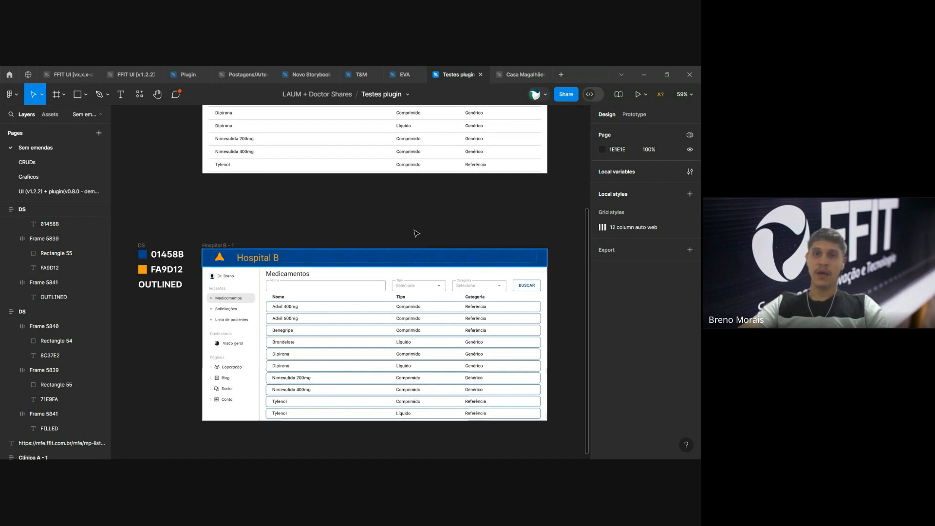
scroll(414, 233, "down", 2)
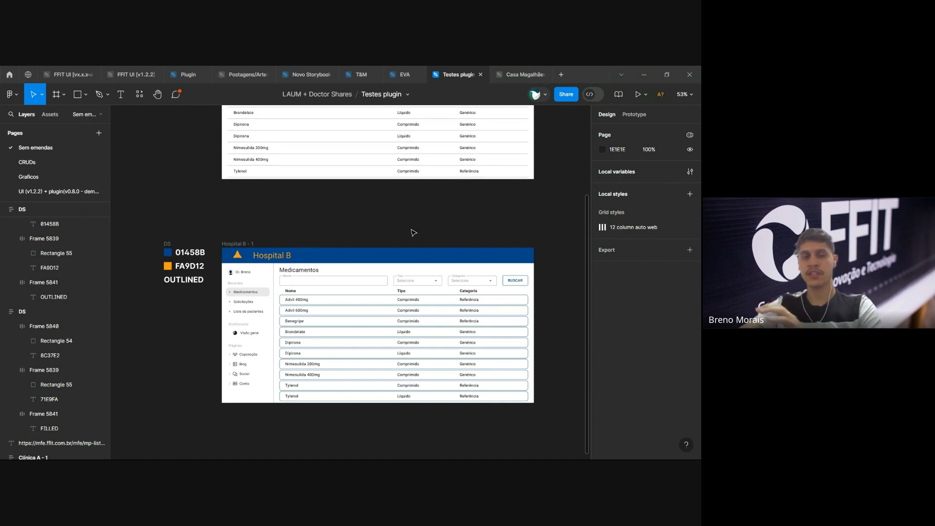
scroll(414, 232, "up", 2)
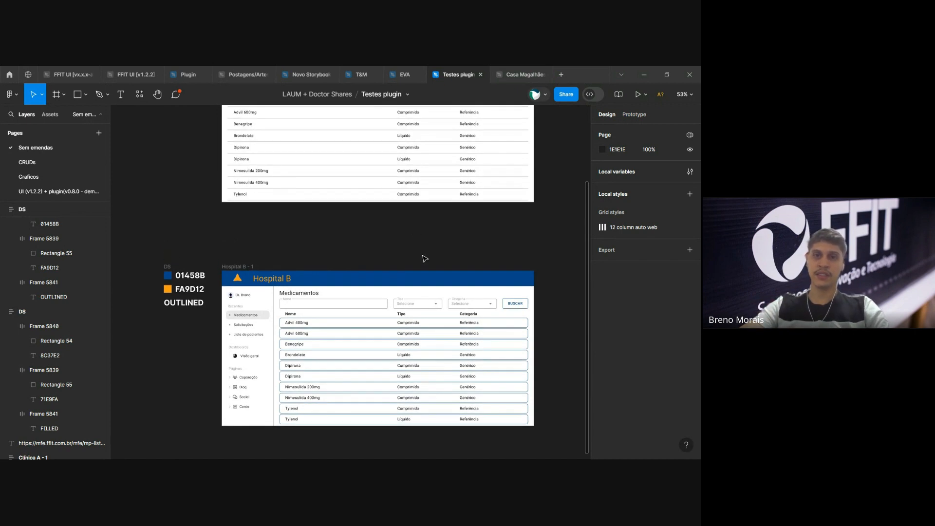
scroll(445, 264, "up", 1)
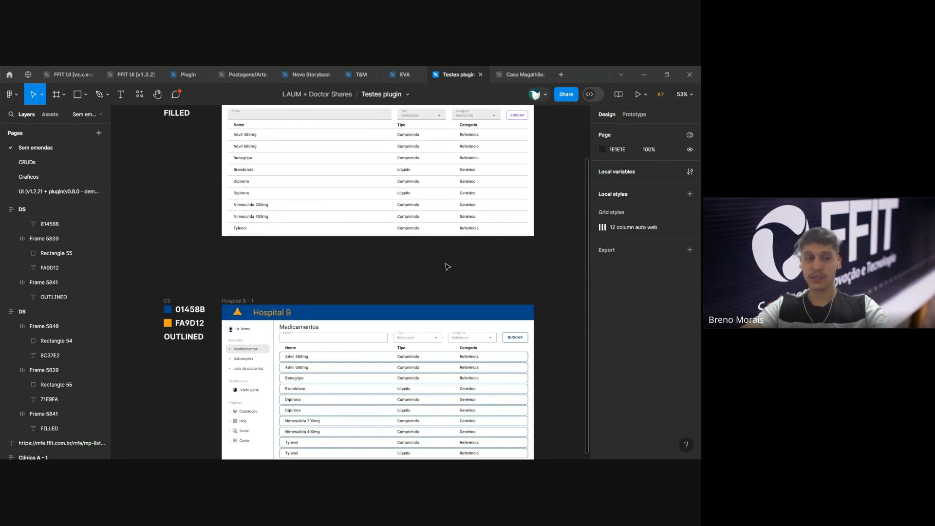
scroll(441, 275, "up", 2)
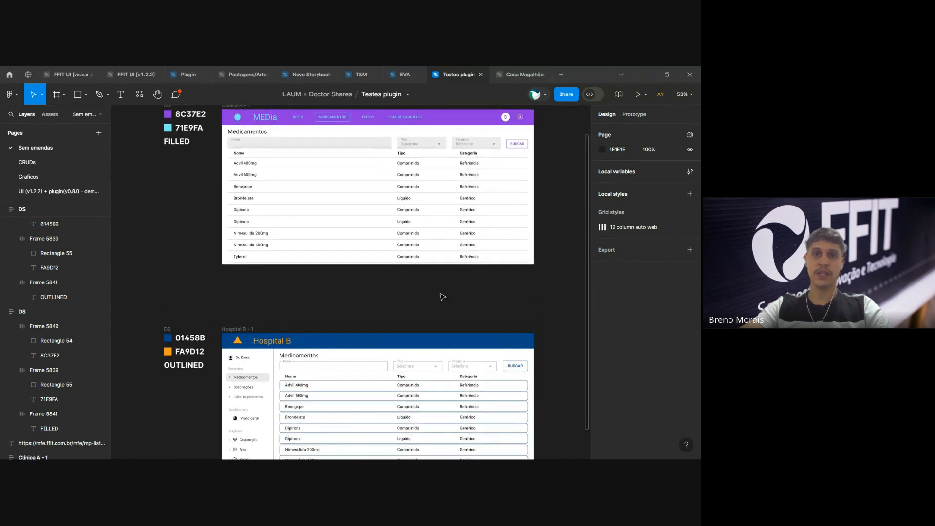
scroll(441, 297, "up", 2)
scroll(513, 251, "up", 3)
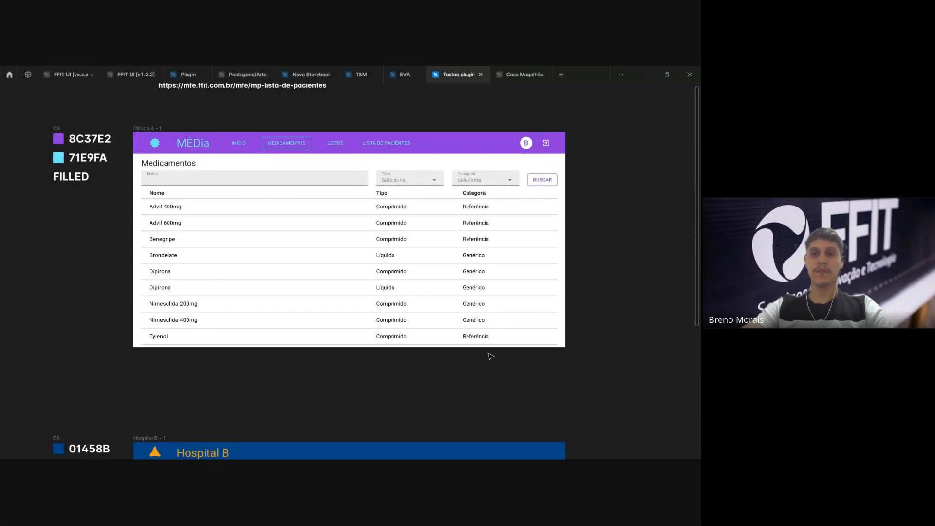
scroll(258, 190, "up", 2)
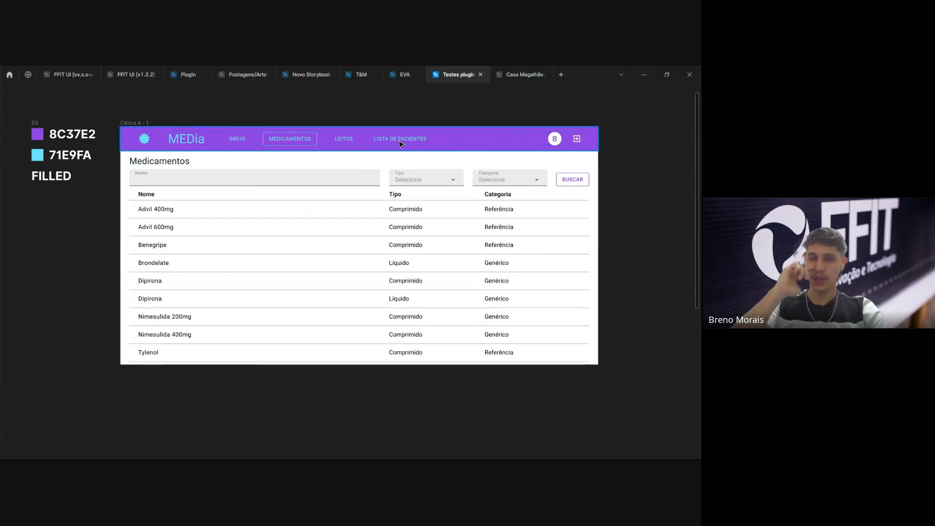
Duplicate the Clínica A - 1 screen frame beside the original
left_click(138, 125)
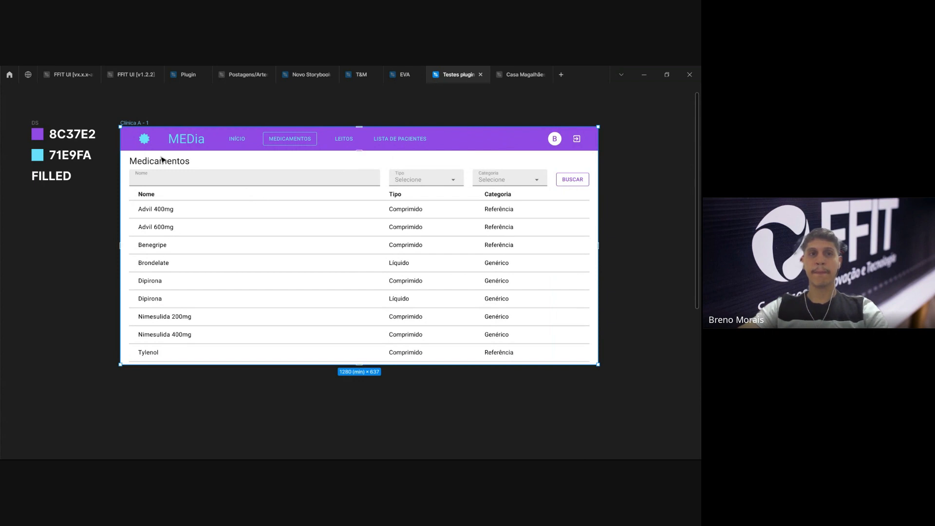
key("ctrl+d")
scroll(297, 259, "right", 8)
scroll(300, 274, "left", 4)
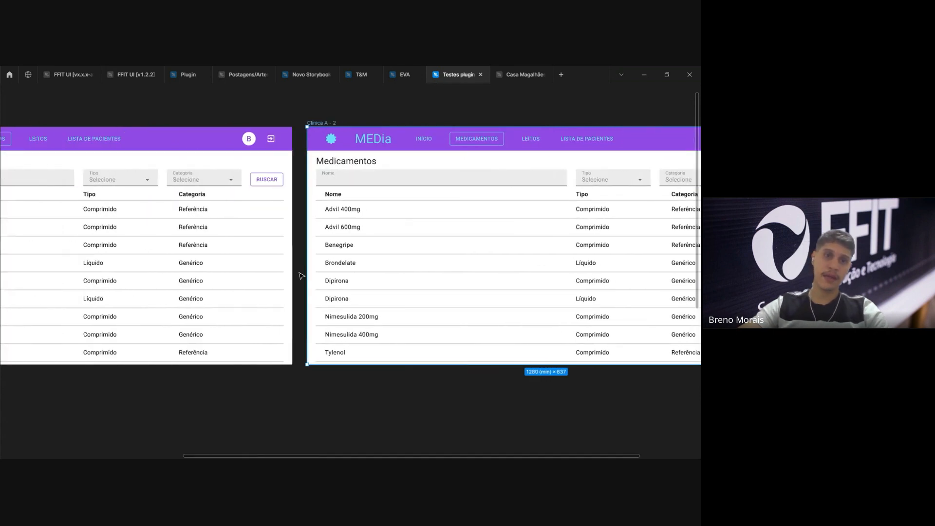
Set the LISTA DE PACIENTES header button's configuration to outlined in the duplicated Clínica A screen
scroll(285, 354, "down", 3)
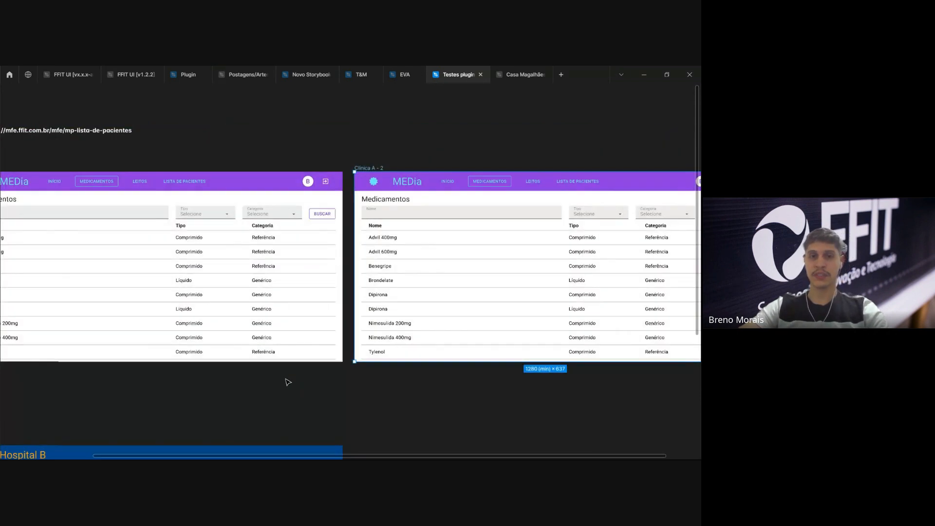
scroll(288, 381, "left", 3)
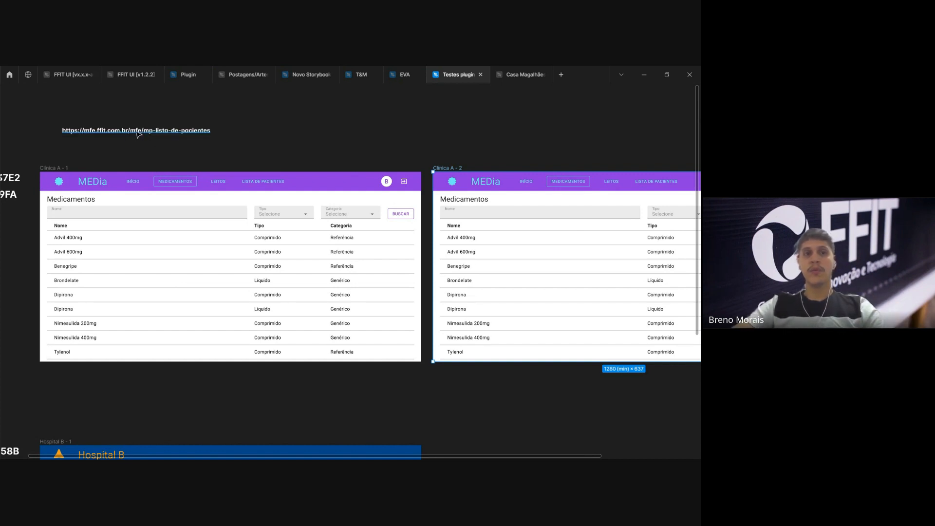
scroll(175, 138, "up", 1)
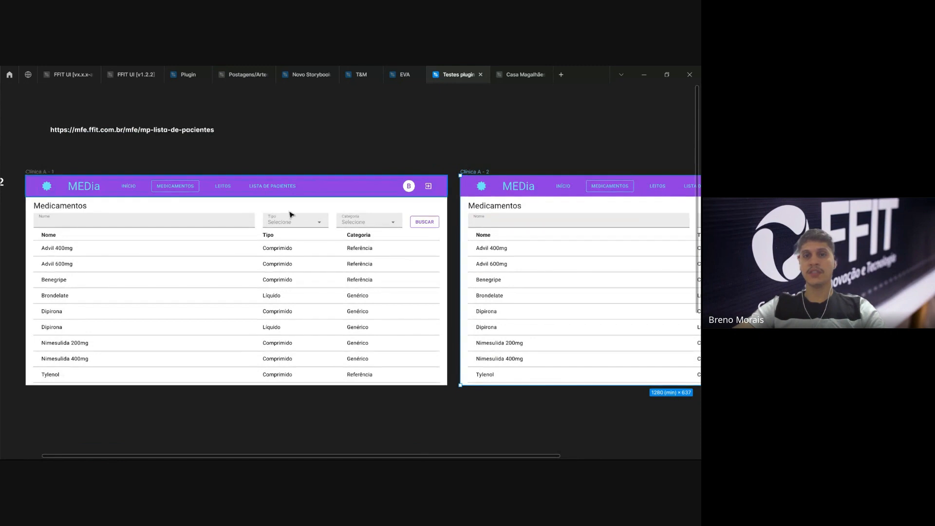
scroll(439, 246, "down", 1)
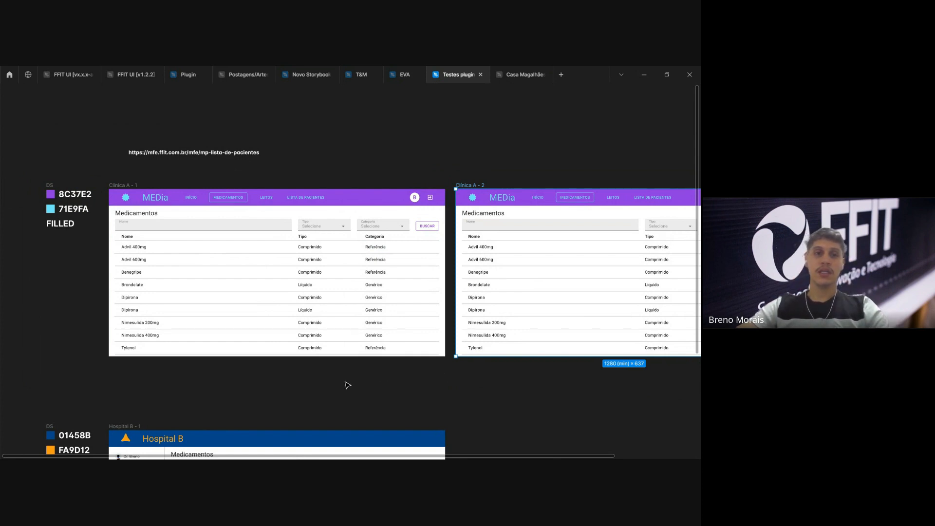
scroll(347, 386, "down", 1)
scroll(347, 386, "right", 4)
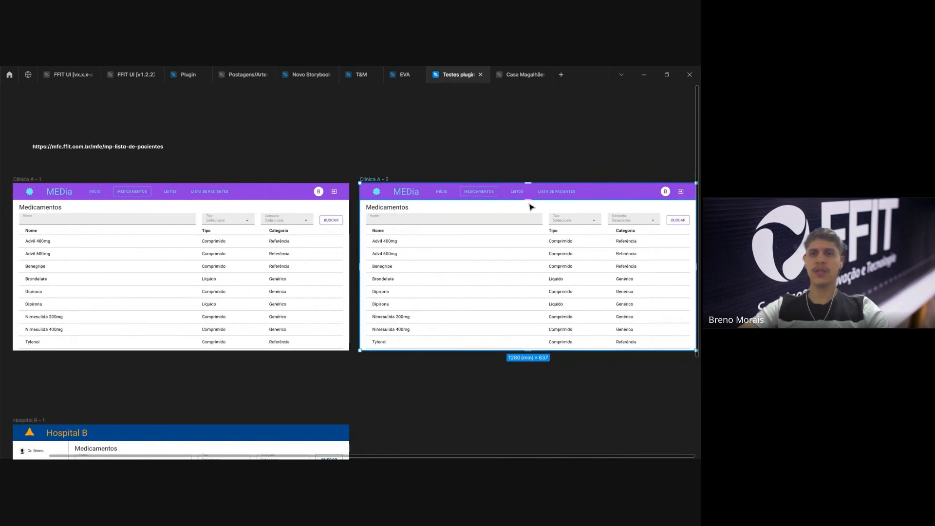
double_click(516, 192)
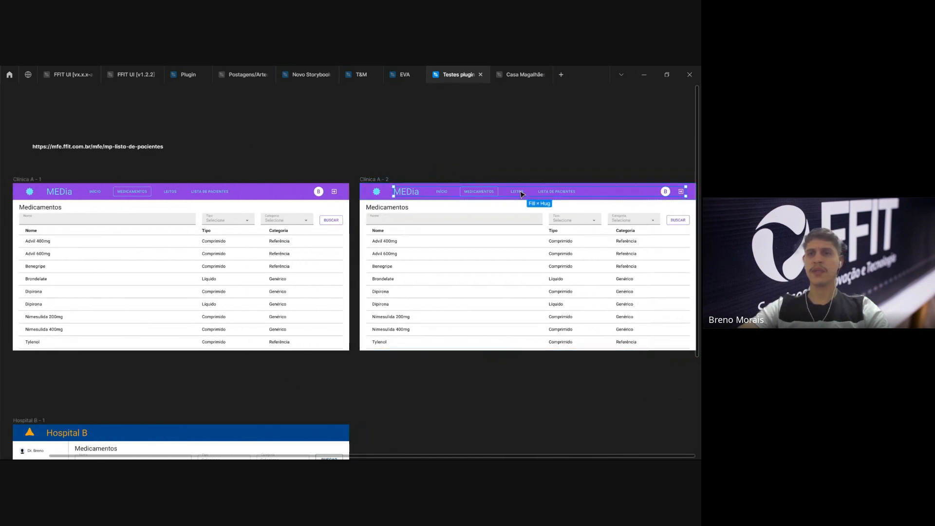
double_click(560, 193)
scroll(561, 195, "up", 3)
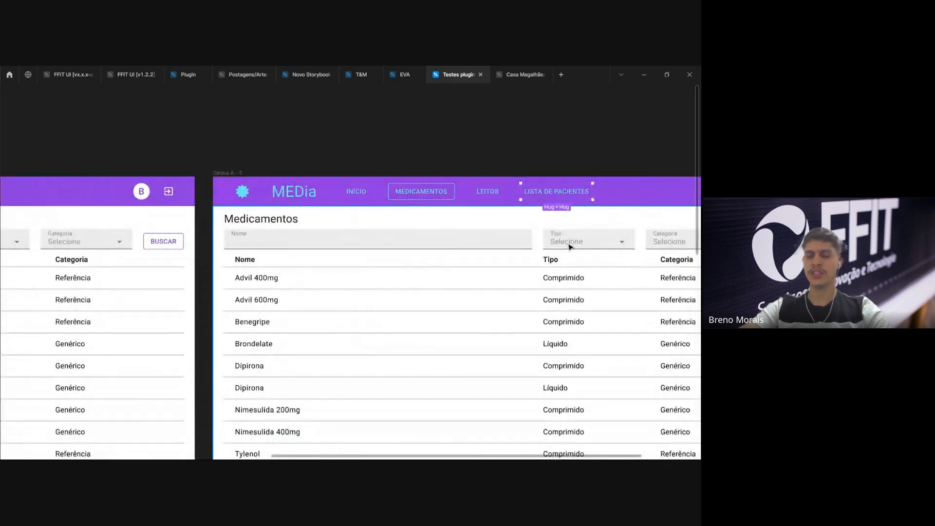
key("ctrl+backslash")
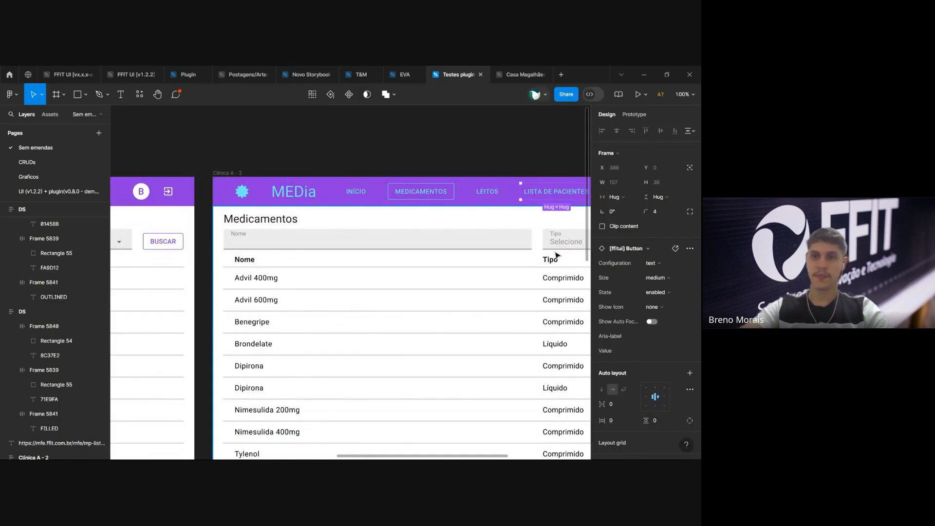
left_click(654, 264)
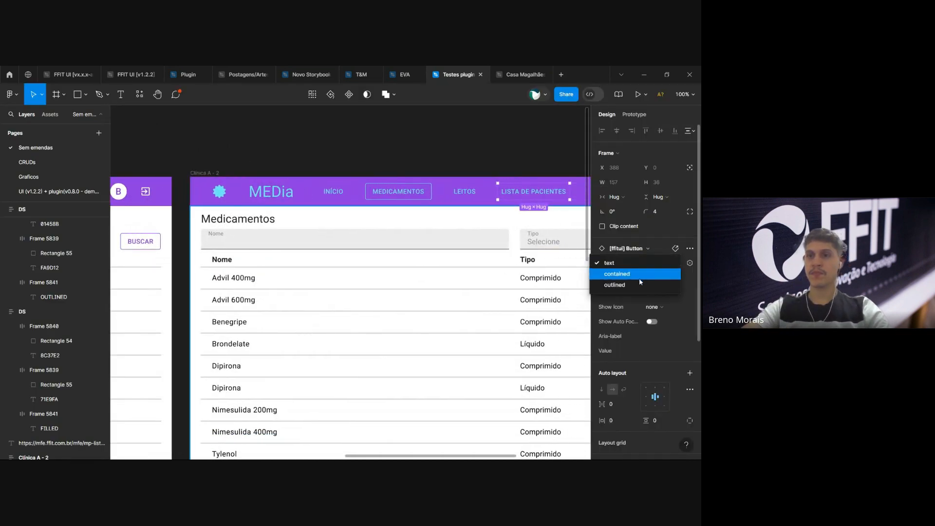
left_click(636, 285)
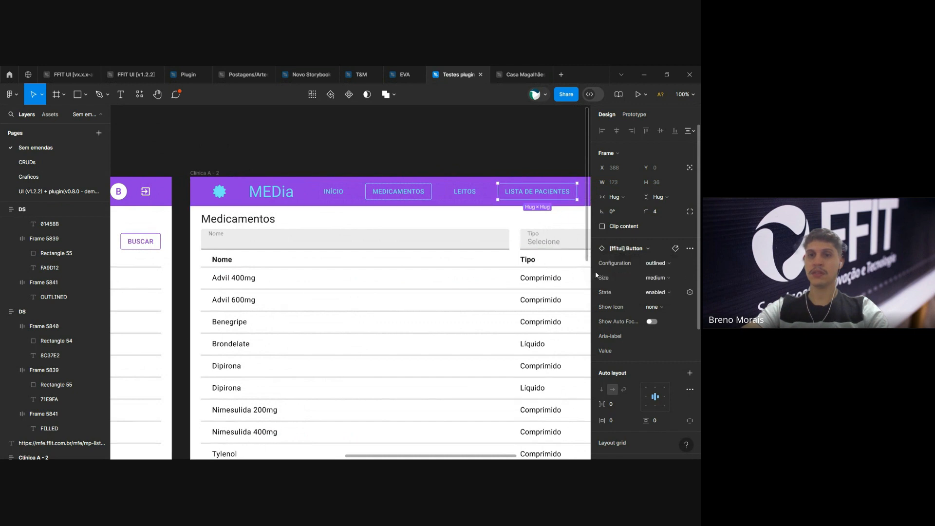
Set the MEDICAMENTOS header button's configuration to text in the Clínica A - 2 screen
double_click(398, 192)
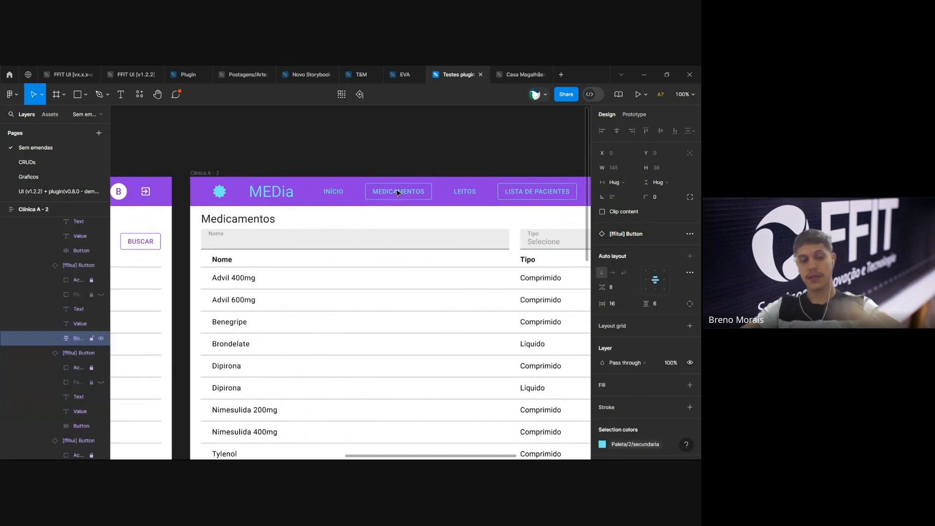
key("shift+Return")
left_click(658, 263)
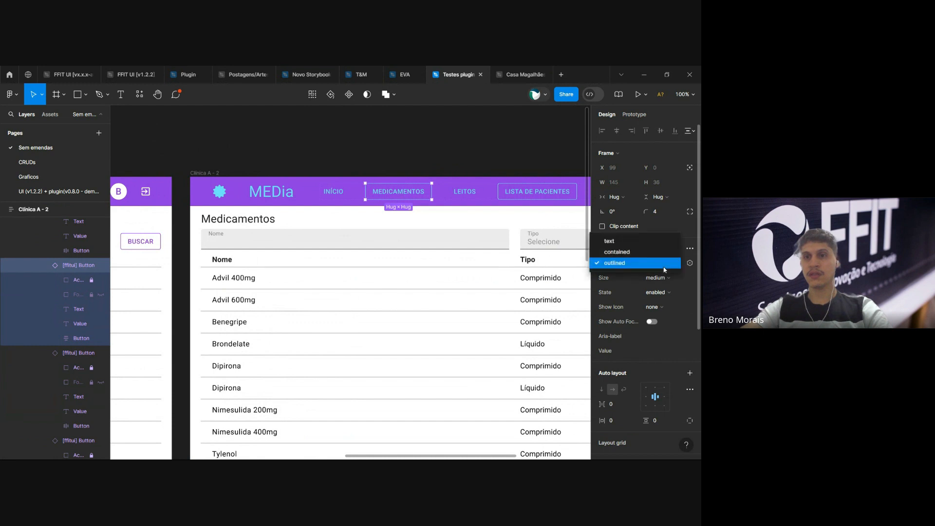
left_click(653, 241)
left_click(458, 159)
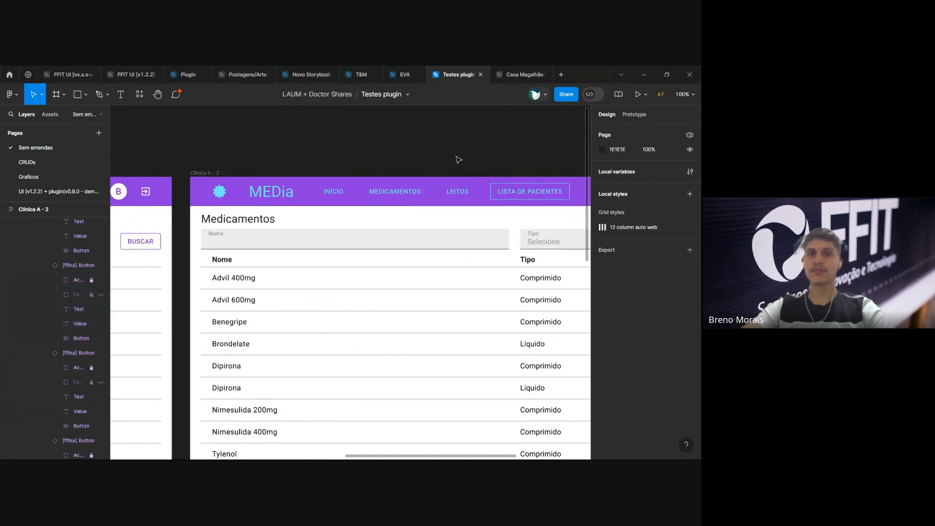
Delete the Medicamentos title, search fields and table from the body of the Clínica A - 2 screen
scroll(487, 274, "down", 2)
left_click(408, 277)
double_click(408, 277)
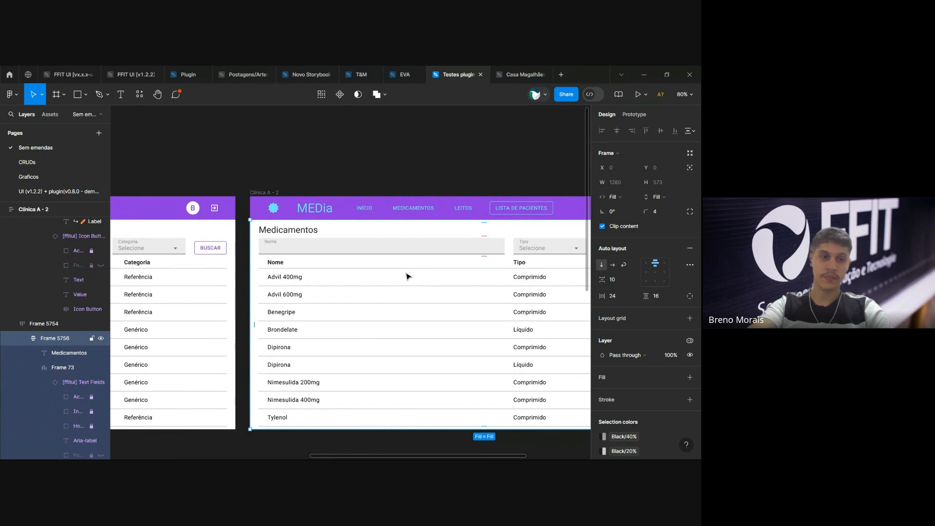
key("Delete")
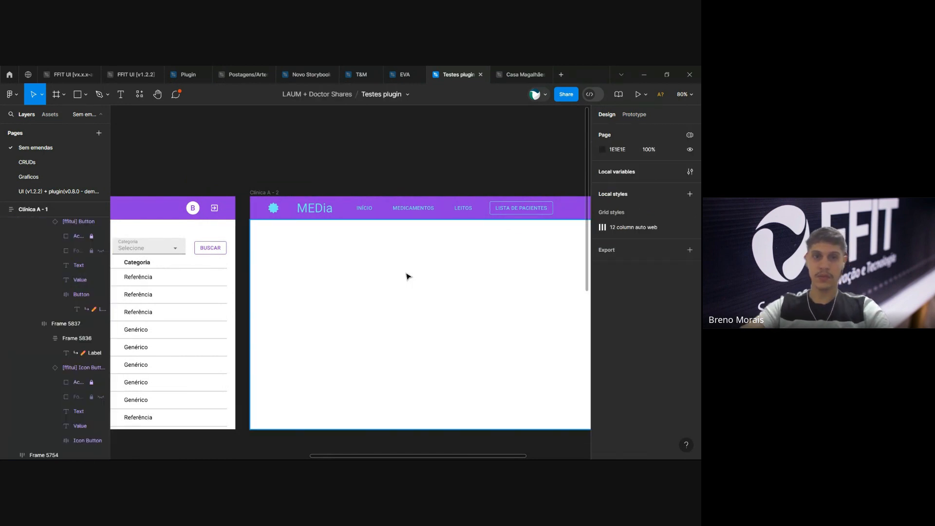
Select the empty body frame of Clínica A - 2 and run the published version of the FFIT Laum plugin
left_click(320, 216)
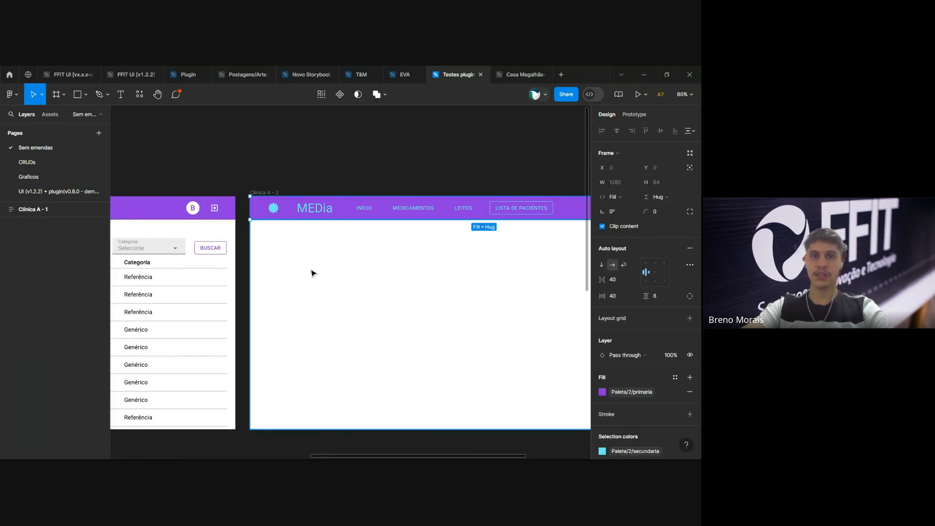
left_click(313, 274)
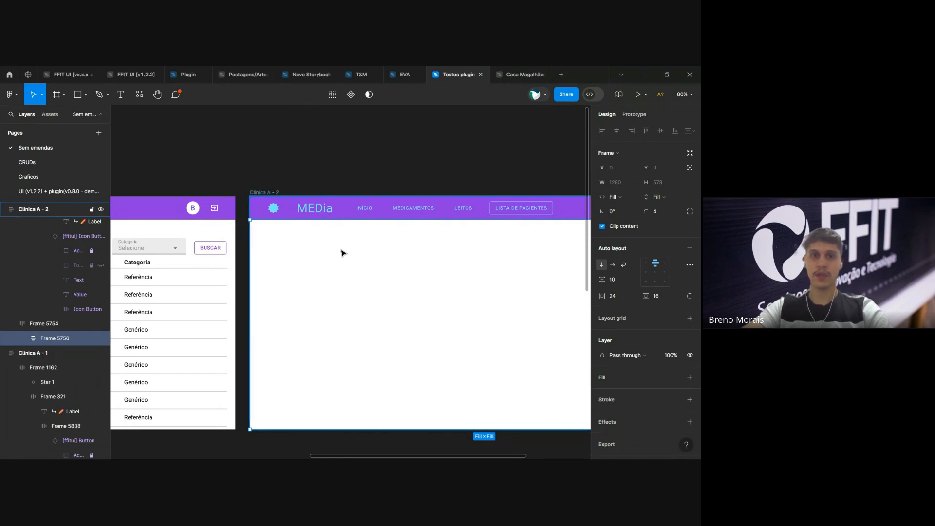
left_click(140, 94)
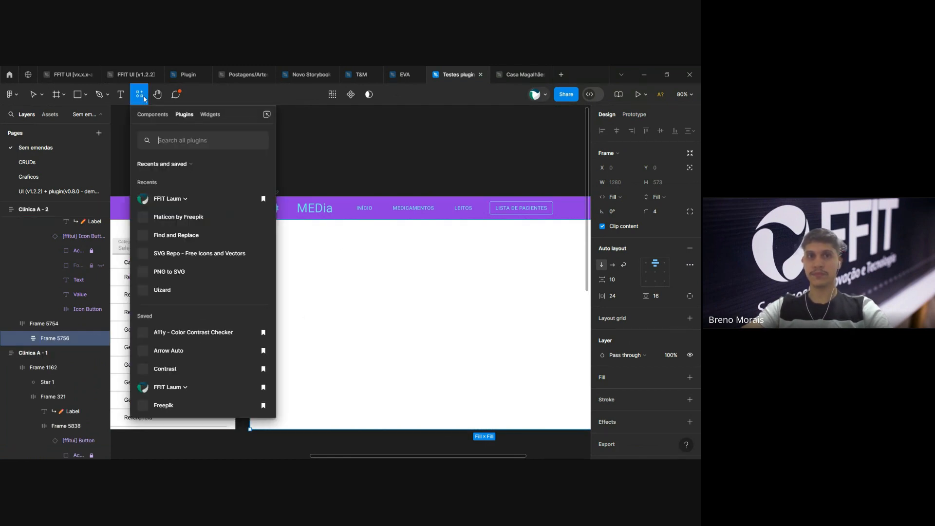
left_click(185, 199)
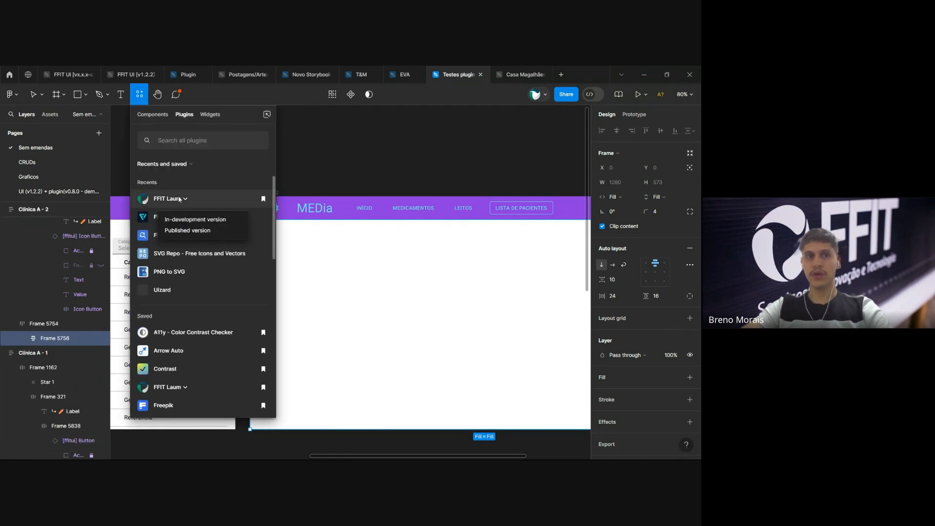
left_click(184, 230)
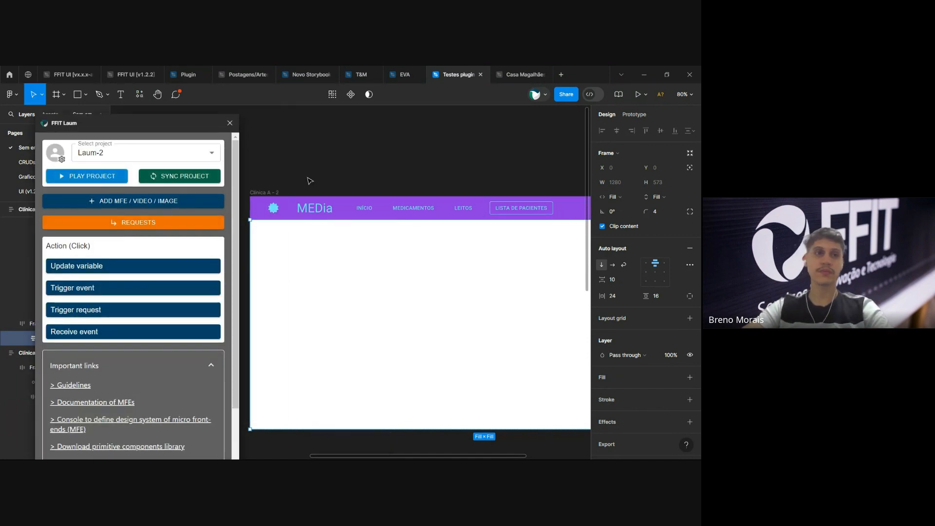
Switch the plugin's selected project to LAUM
scroll(391, 174, "left", 3)
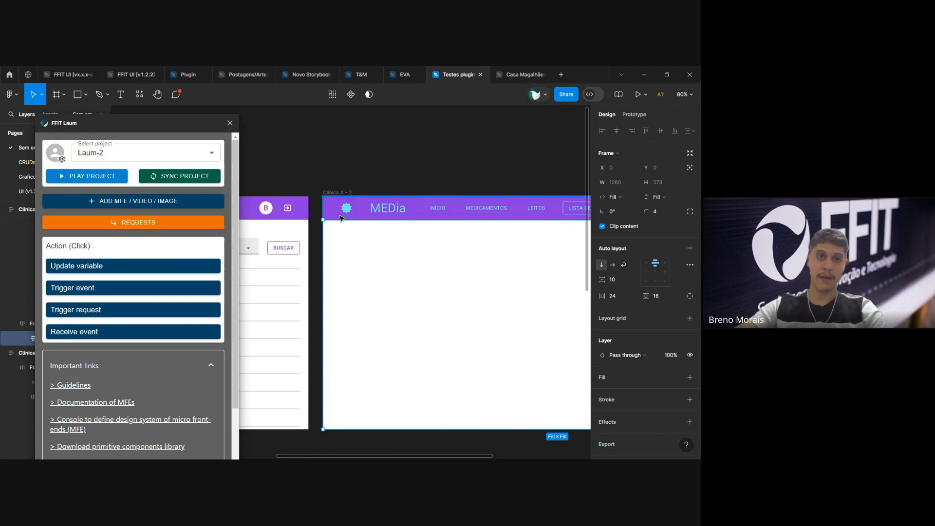
left_click(177, 153)
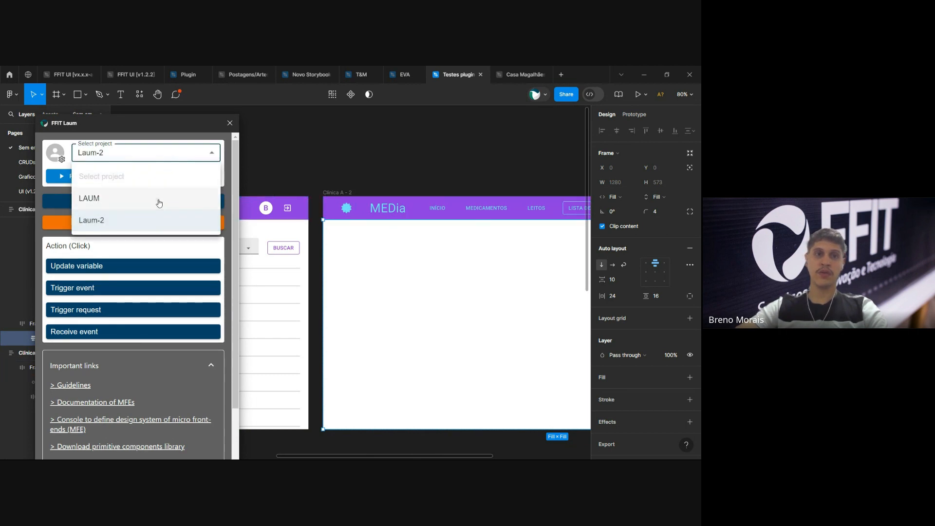
left_click(159, 203)
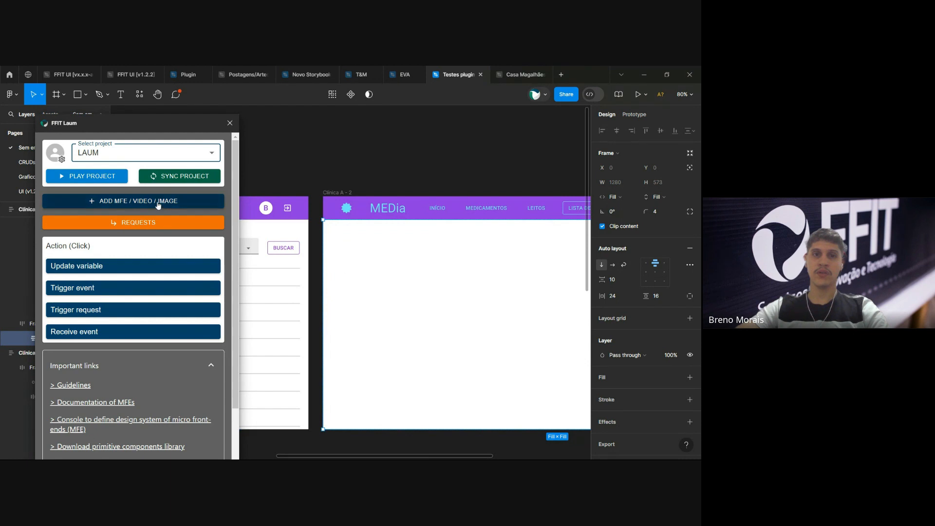
mouse_move(142, 123)
left_mouse_down()
mouse_move(237, 119)
mouse_move(157, 114)
left_mouse_up()
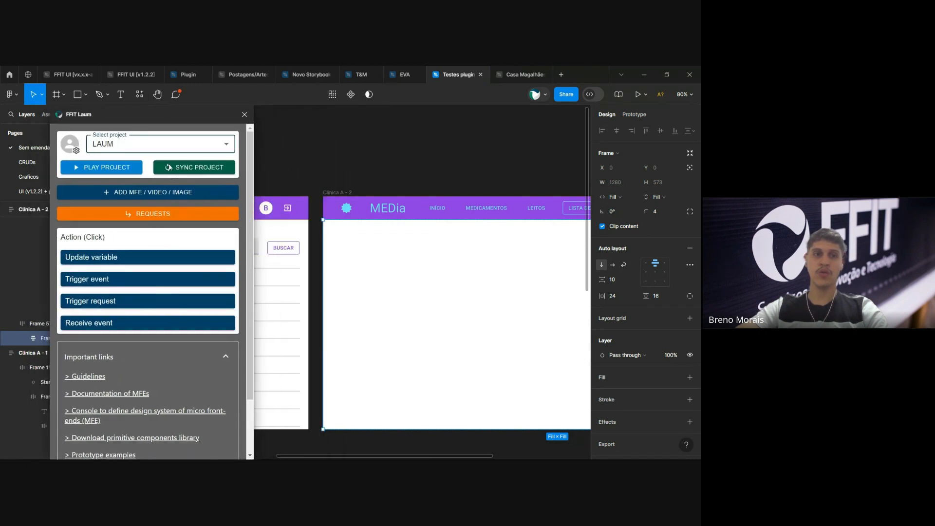
left_click(163, 193)
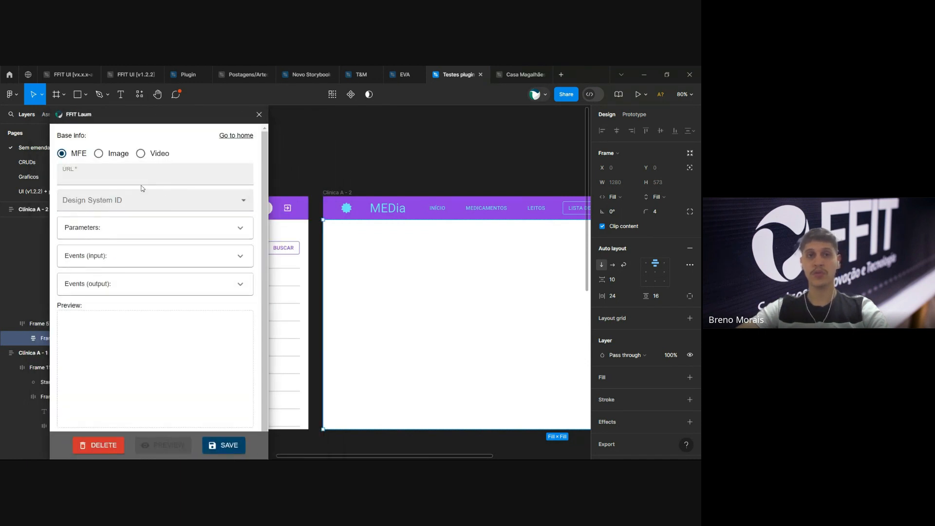
scroll(341, 190, "left", 10)
left_click(444, 146)
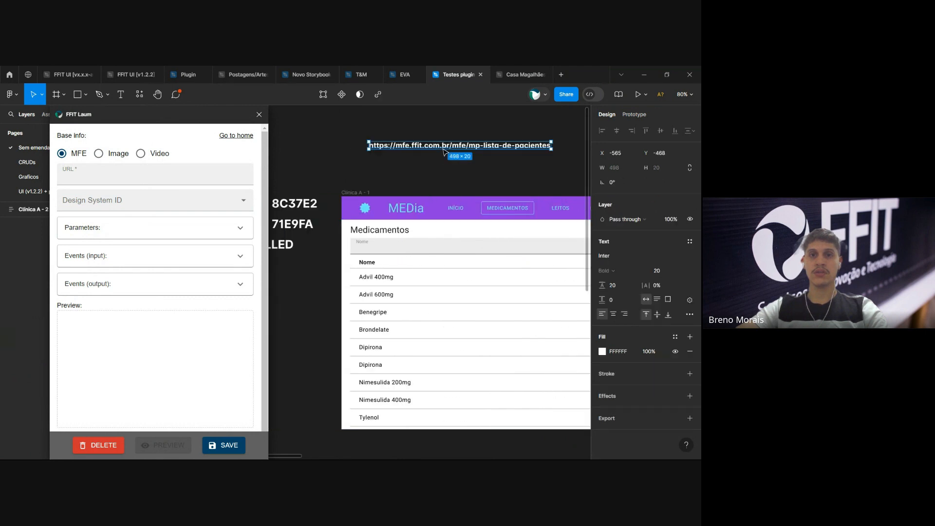
double_click(444, 146)
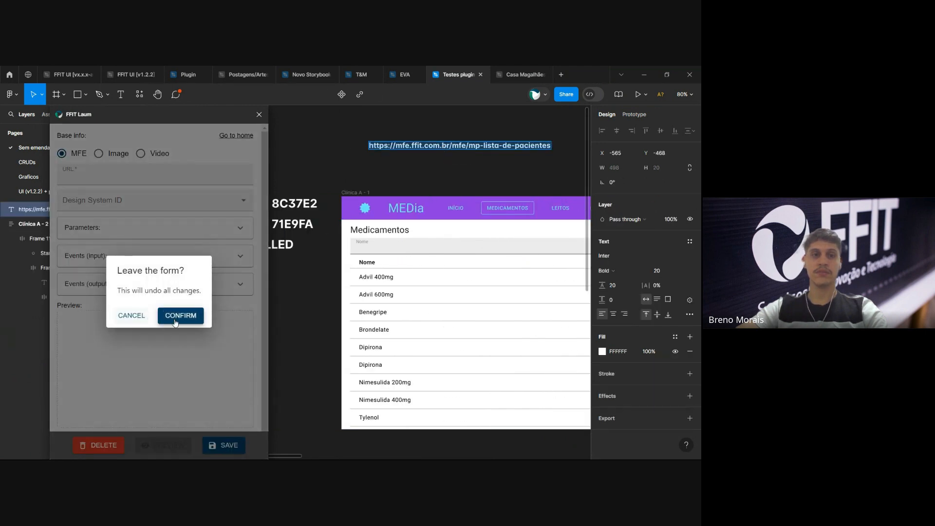
left_click(180, 316)
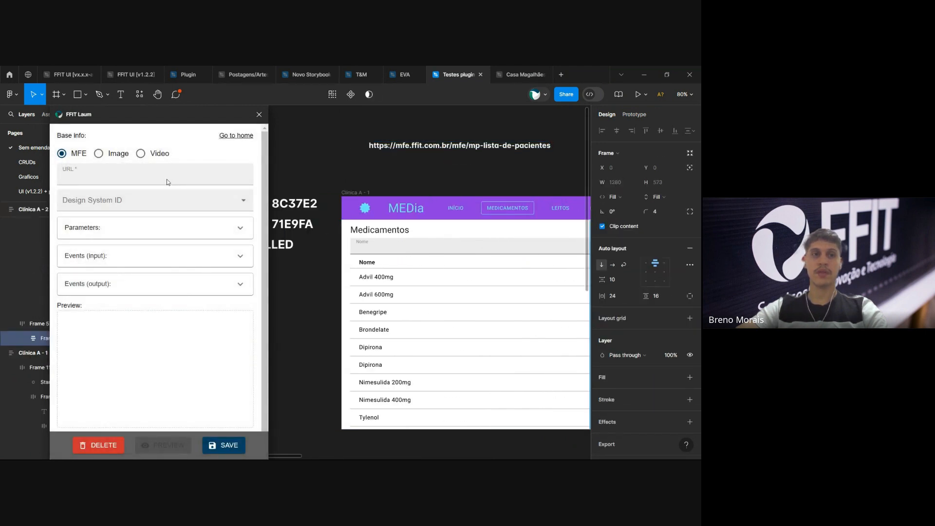
left_click(167, 181)
type("Dr. Breno")
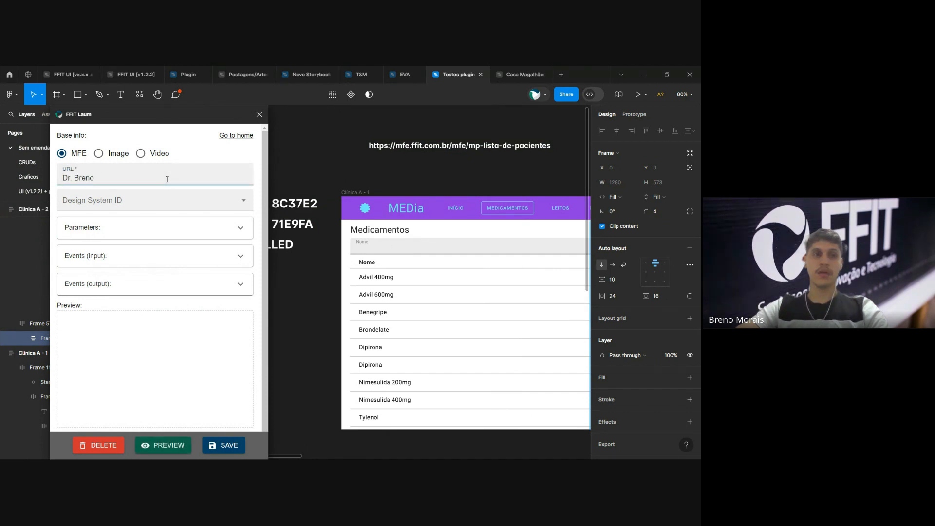
left_click(415, 147)
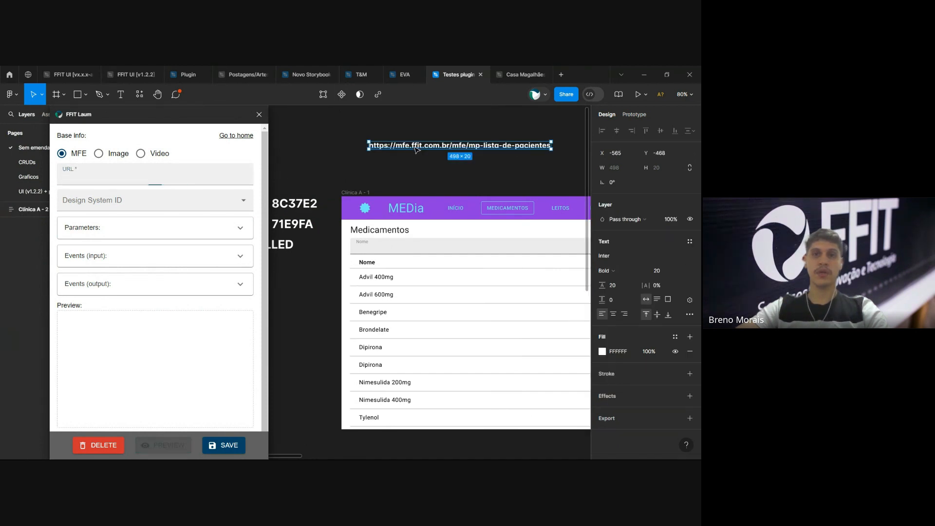
left_click(175, 316)
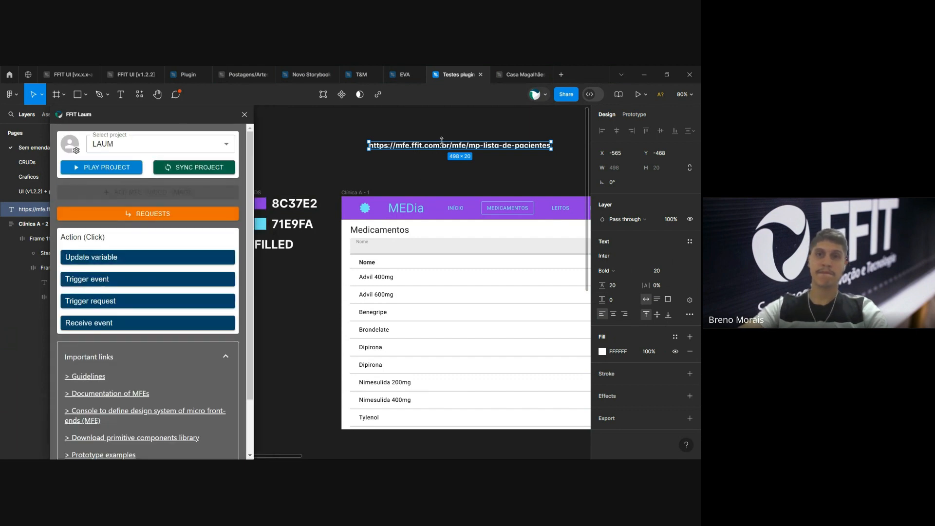
Copy the patient list MFE address from the text above the Clínica A - 1 screen
double_click(443, 148)
key("ctrl+c")
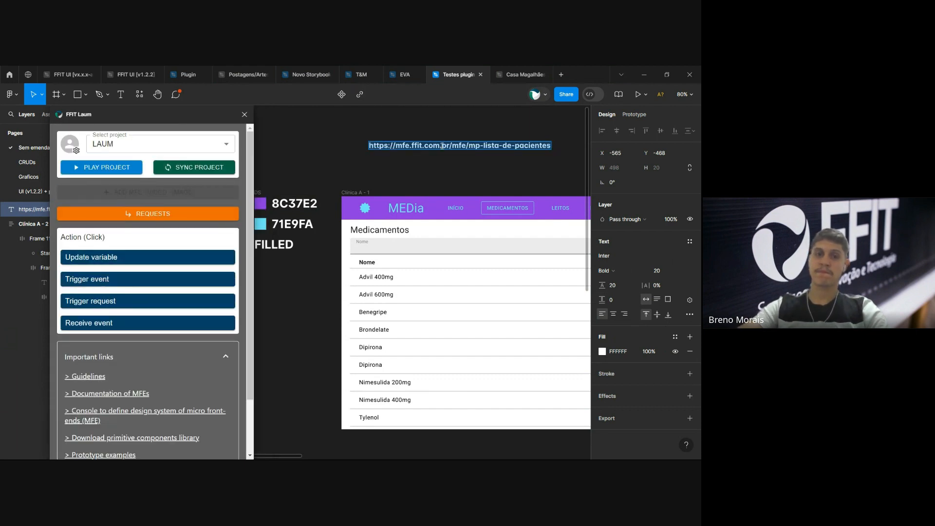
left_click(195, 167)
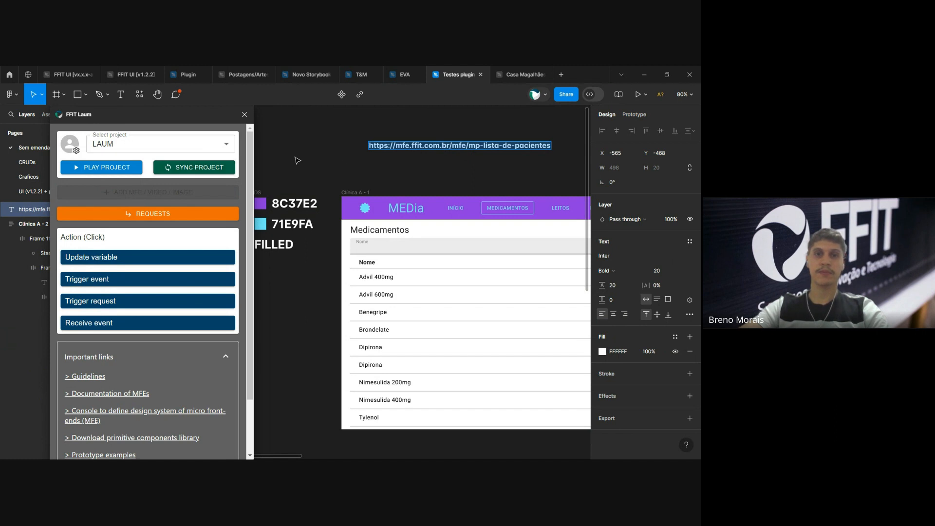
scroll(380, 200, "right", 5)
scroll(480, 266, "right", 2)
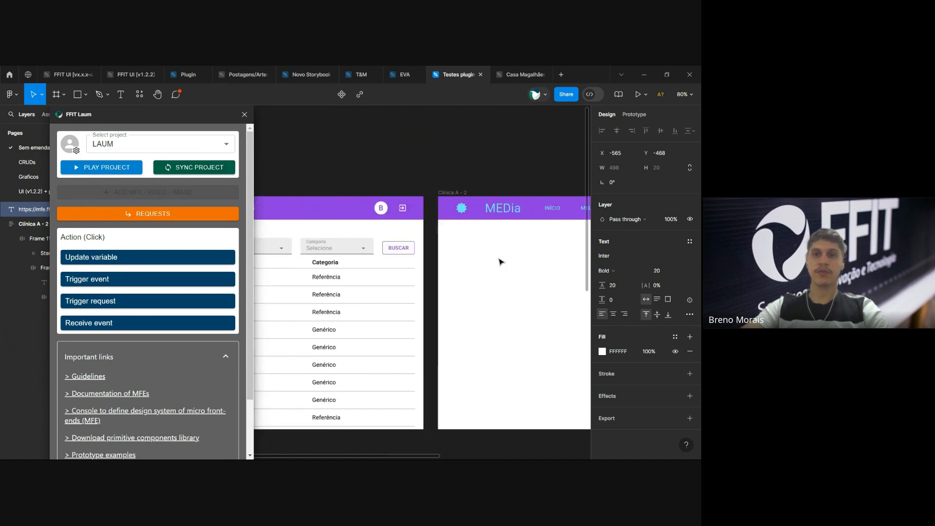
left_click(501, 261)
left_click_drag(191, 121, 260, 122)
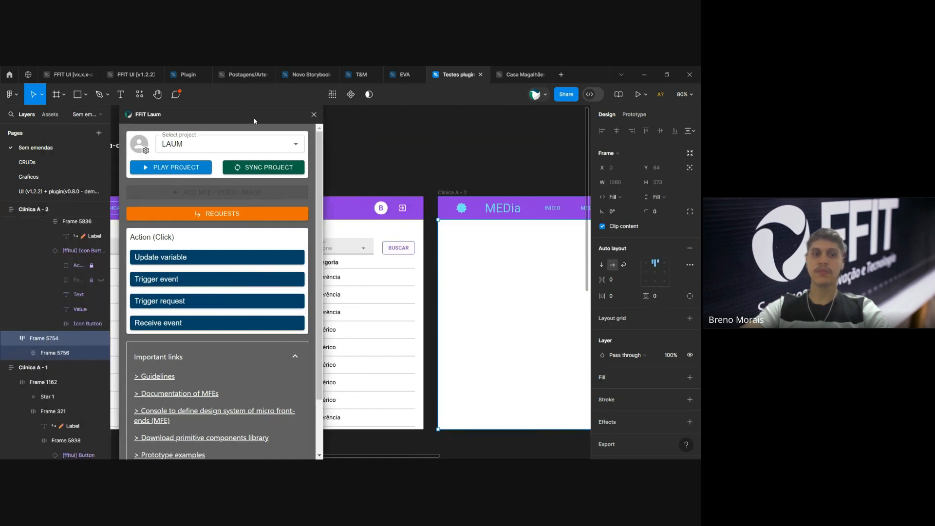
left_click(512, 276)
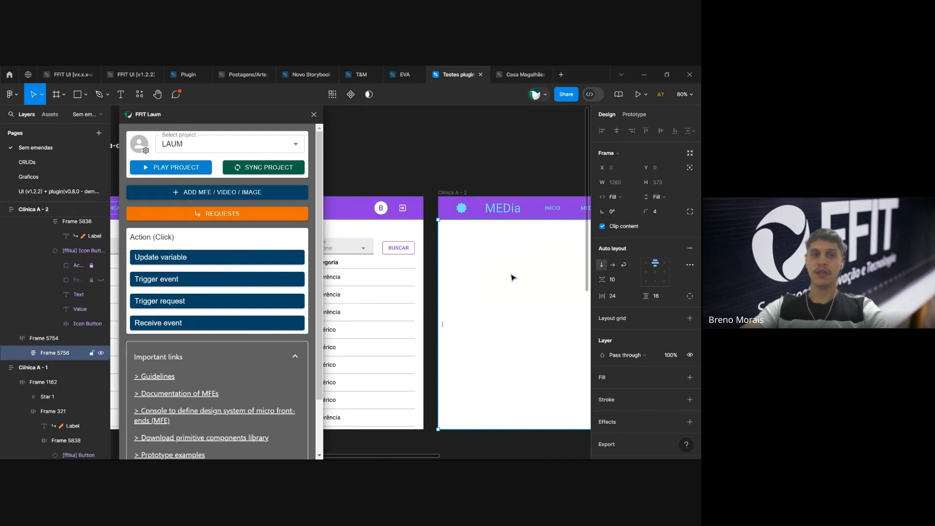
left_click(217, 193)
left_click(186, 168)
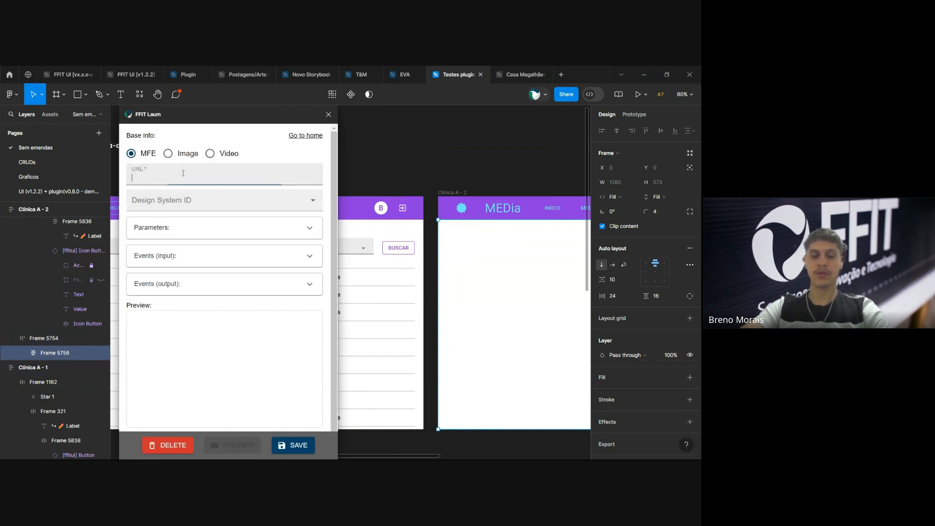
key("ctrl+v")
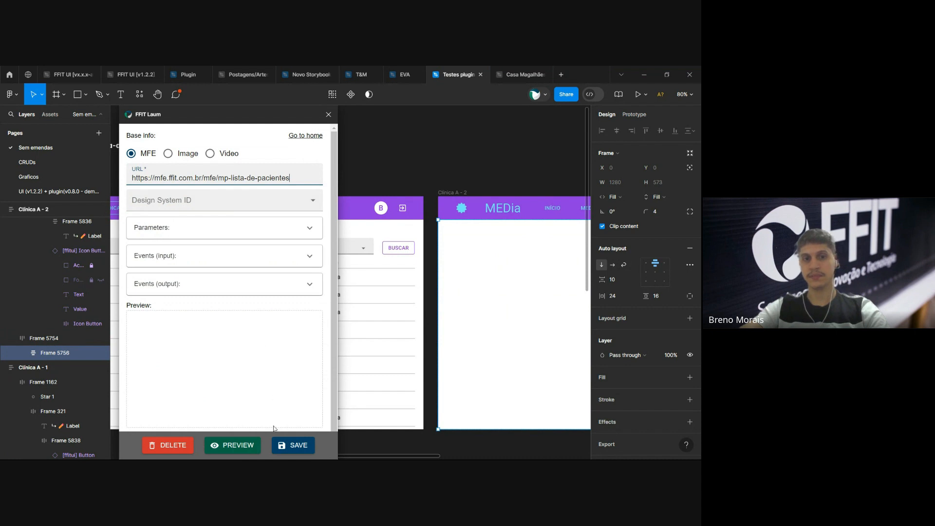
Preview the MFE, including the first patient's record, and save it to the body frame
left_click(231, 446)
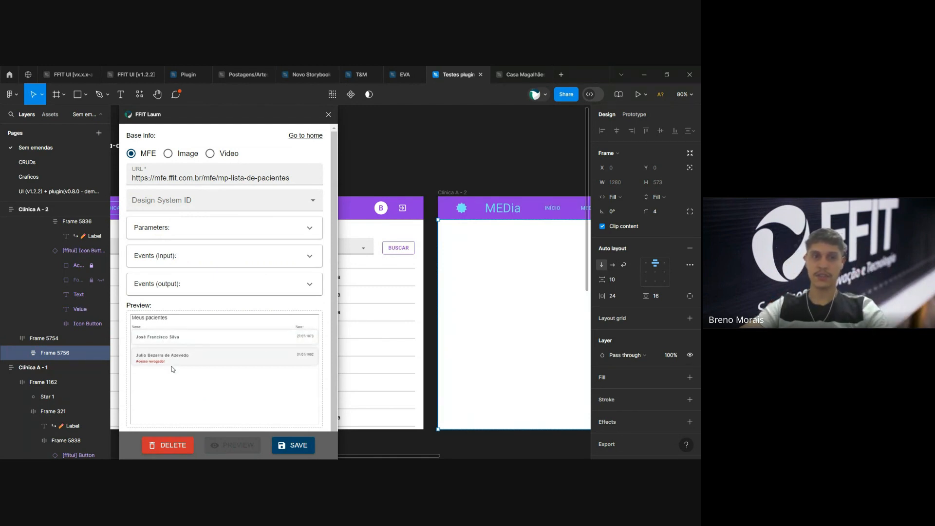
left_click(170, 341)
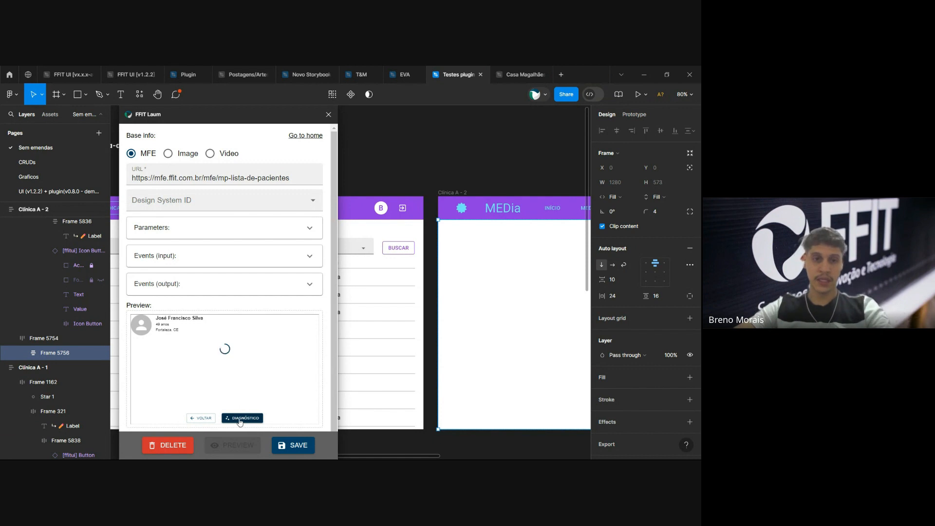
left_click(289, 446)
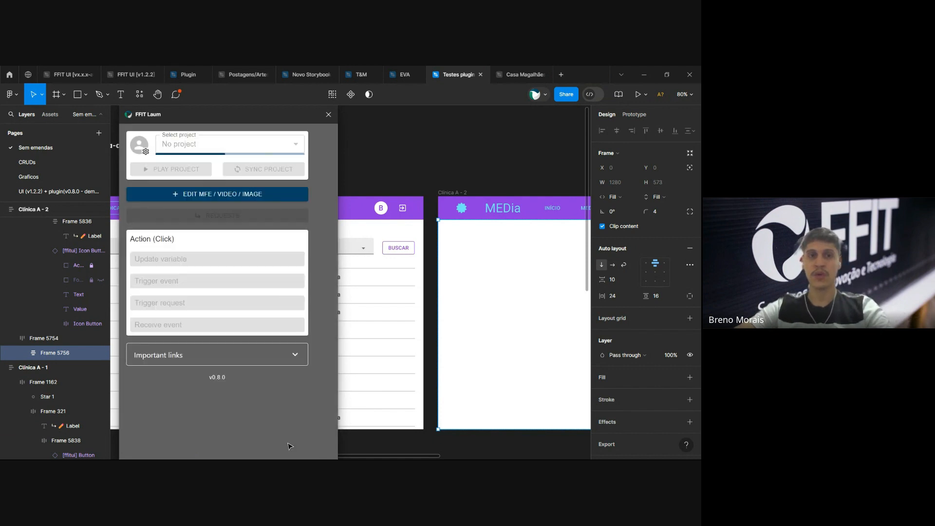
Add an on-click prototype connection from the LISTA DE PACIENTES header button of Clínica A - 1 to the Clínica A - 2 screen
scroll(433, 284, "down", 3)
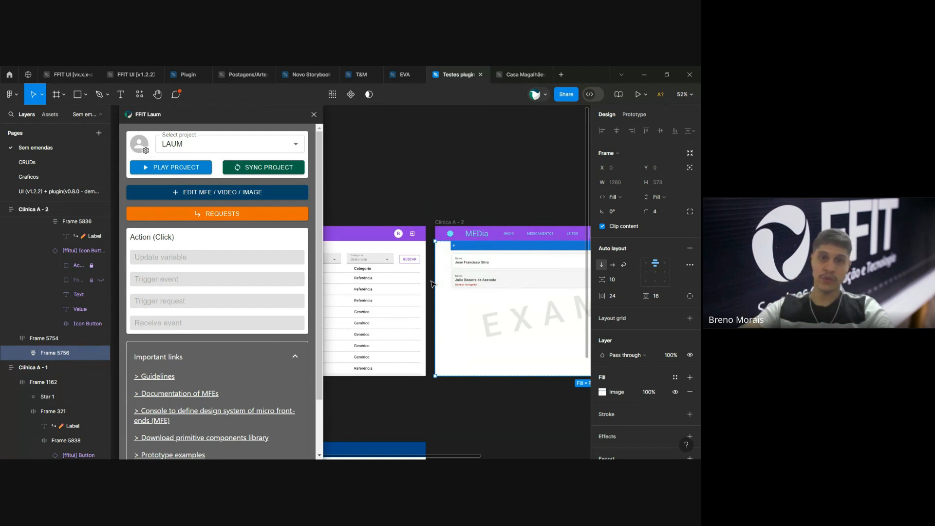
left_click(481, 211)
scroll(480, 211, "left", 4)
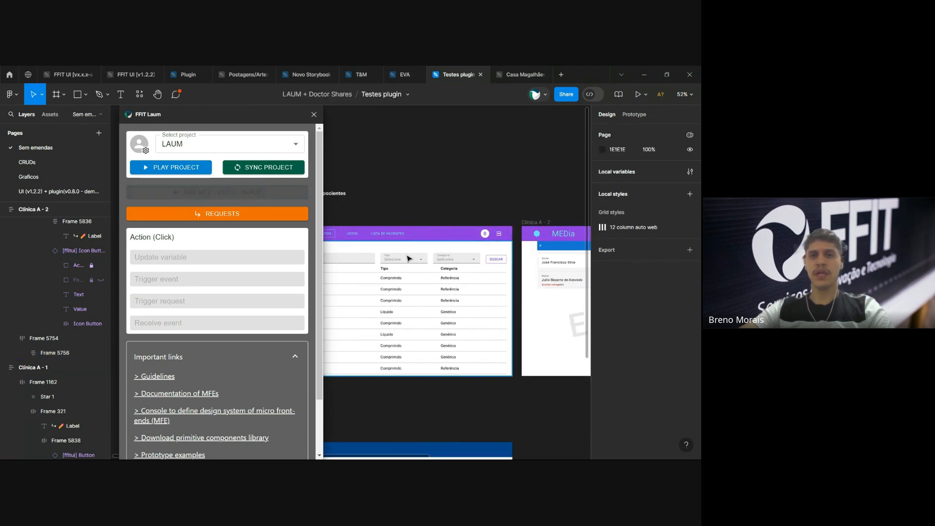
key("ctrl+shift+backslash")
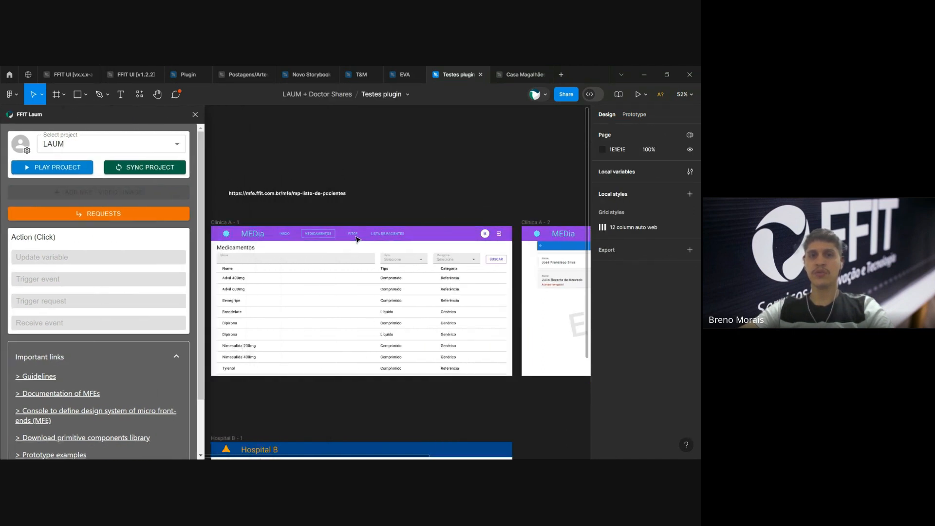
left_click(374, 236)
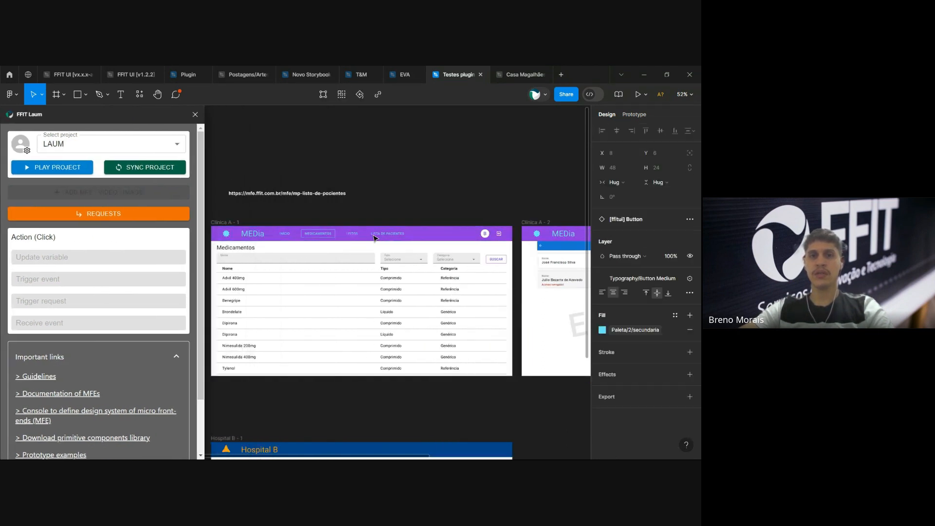
left_click(633, 115)
left_click_drag(406, 234, 531, 282)
scroll(541, 263, "right", 3)
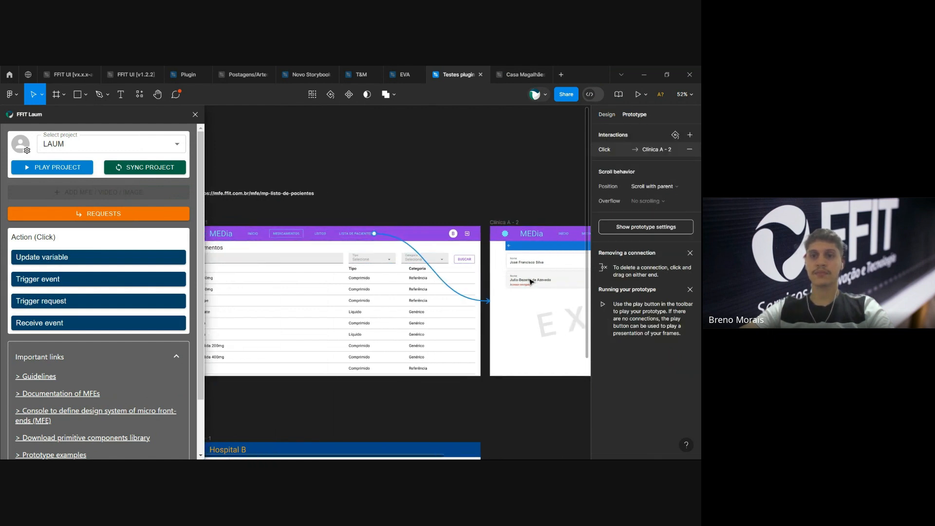
Add an on-click prototype connection from the MEDICAMENTOS header button of Clínica A - 2 back to the Clínica A - 1 screen
left_click(560, 234)
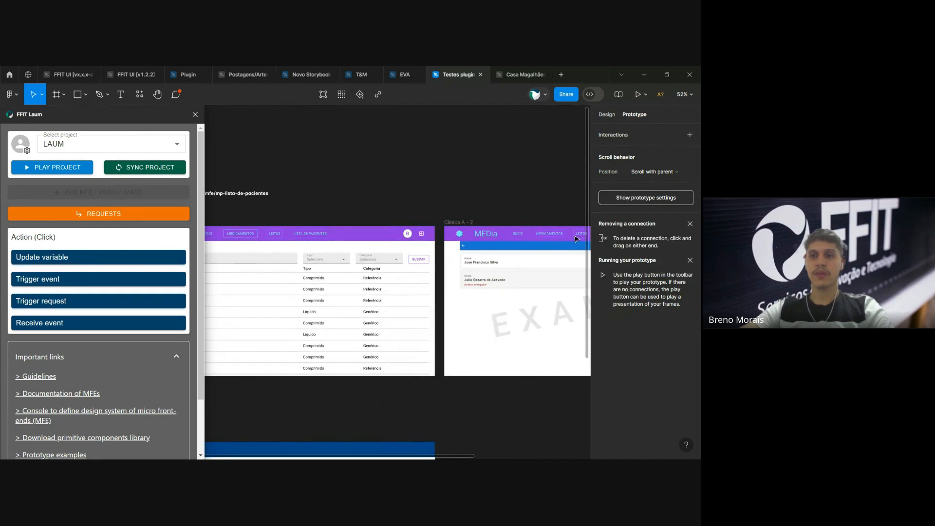
scroll(562, 236, "right", 2)
left_click(500, 237)
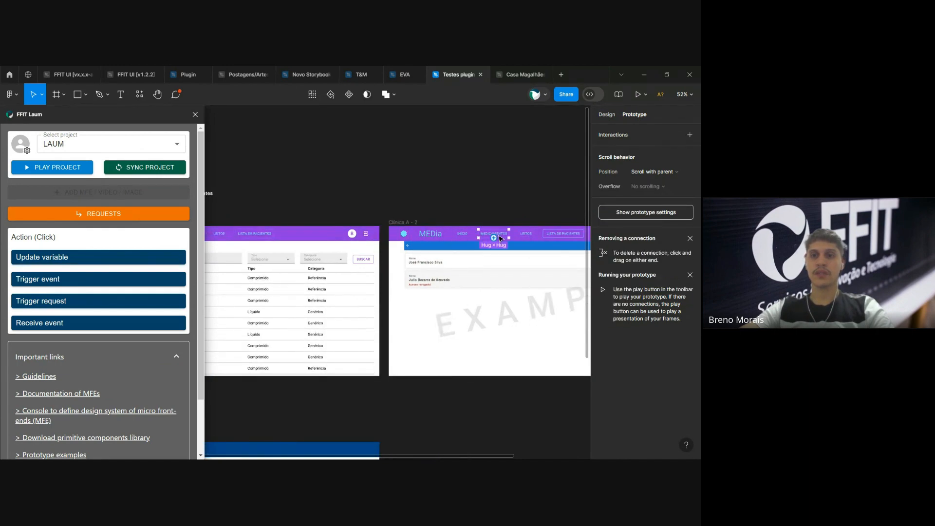
left_click_drag(495, 240, 380, 301)
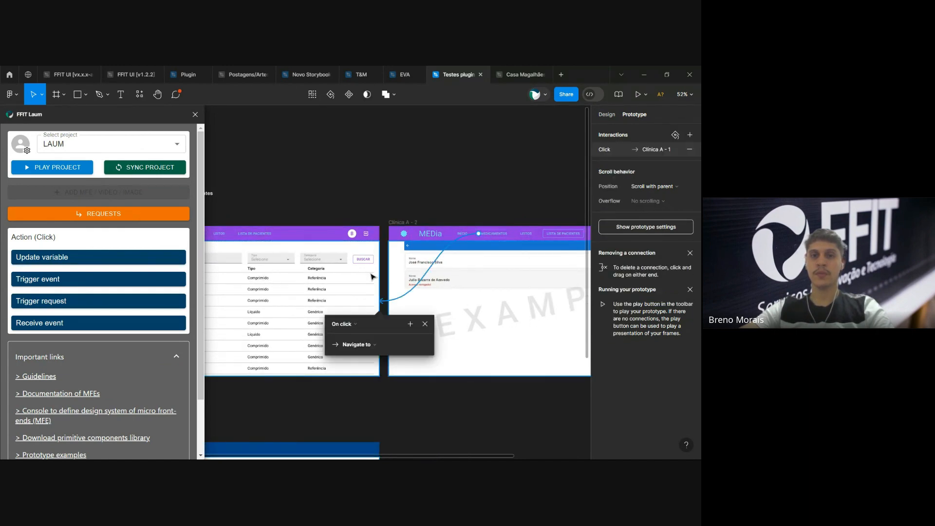
left_click(441, 202)
scroll(441, 202, "down", 1)
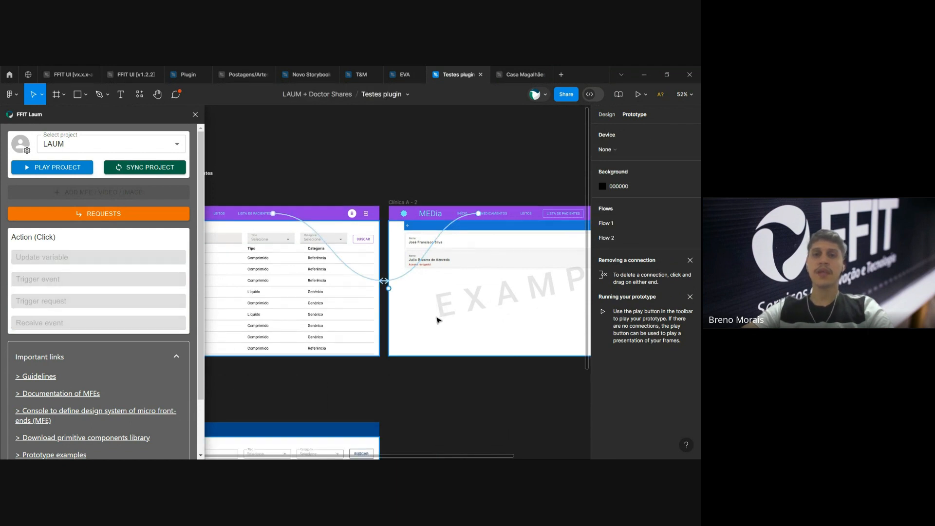
Select the Clínica A - 1 screen and synchronize the LAUM project with the plugin
scroll(463, 348, "left", 4)
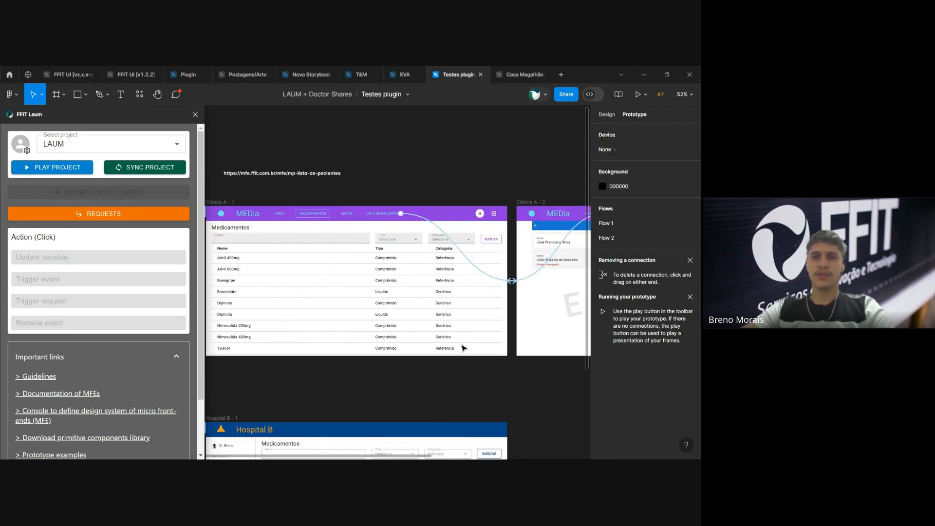
left_click(224, 202)
left_click(138, 168)
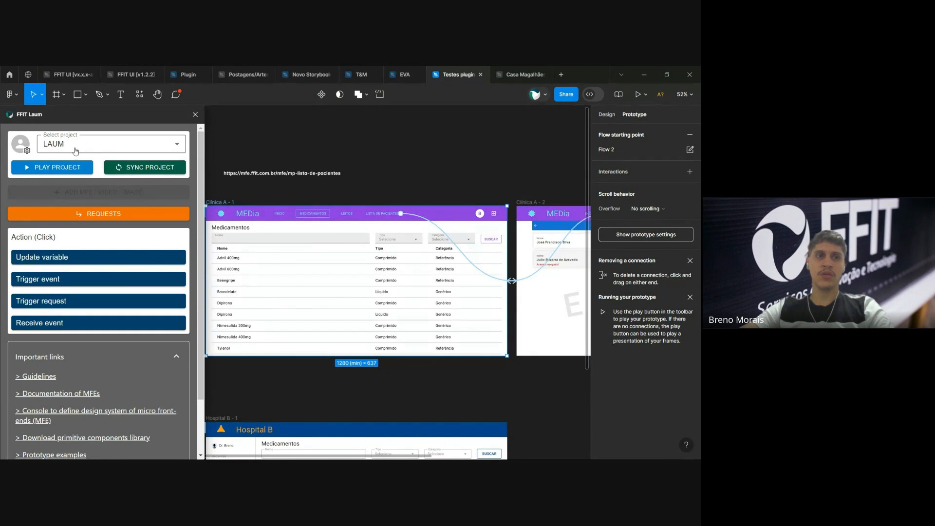
left_click(145, 168)
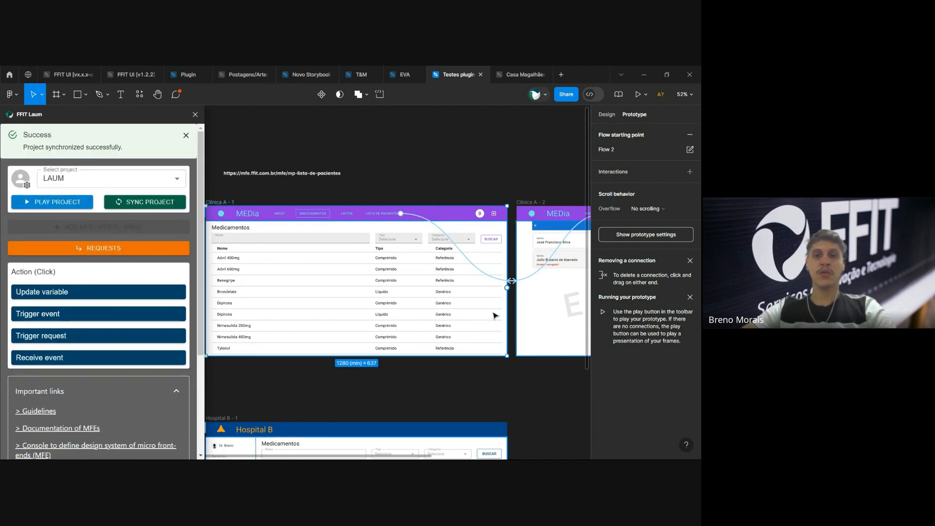
scroll(494, 315, "left", 3)
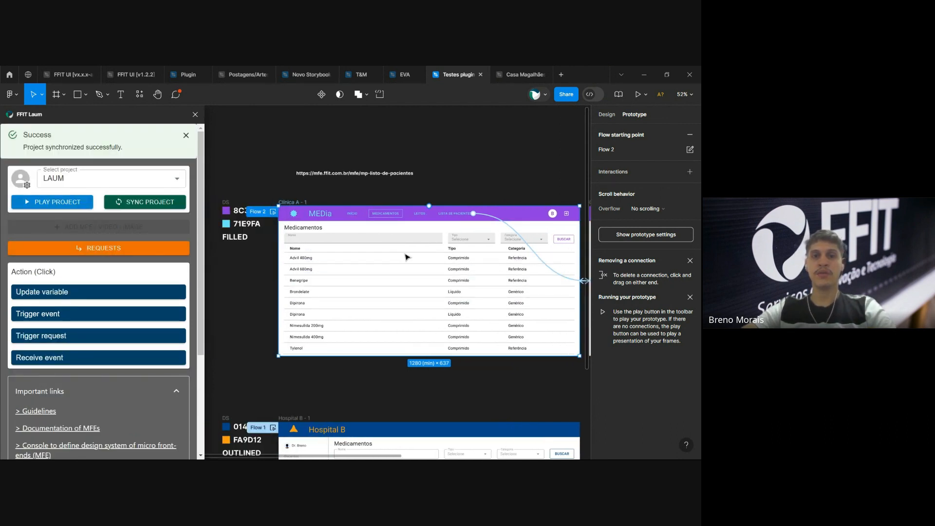
scroll(408, 257, "up", 1)
scroll(453, 276, "up", 1)
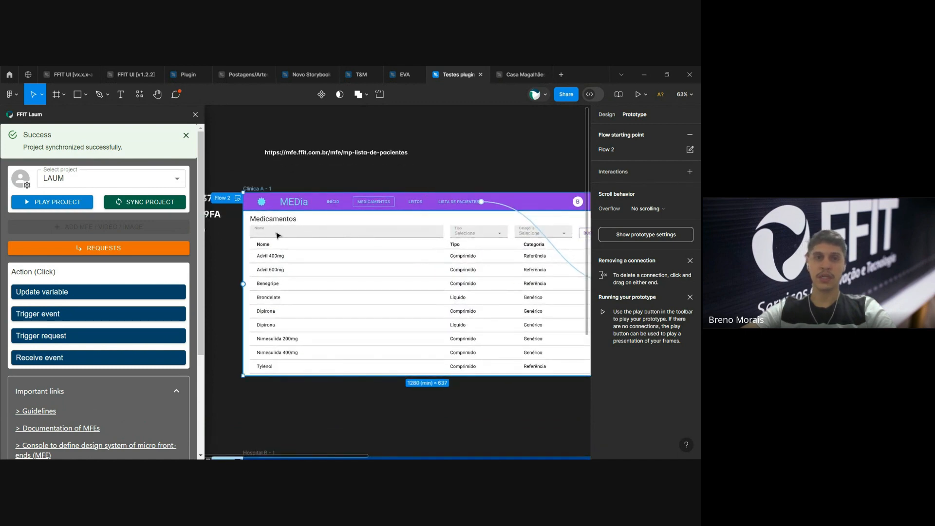
Play the LAUM project from the plugin and copy its prototype link
scroll(275, 239, "up", 5)
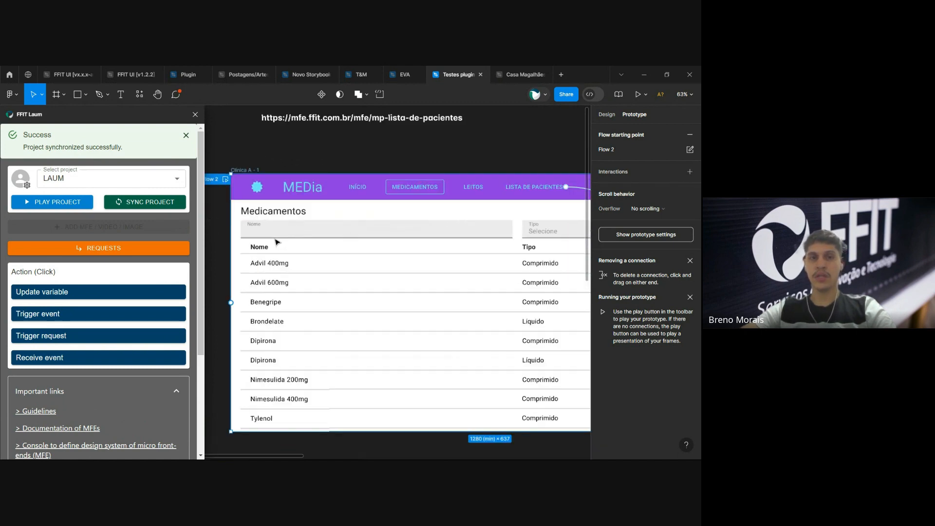
scroll(272, 241, "left", 5)
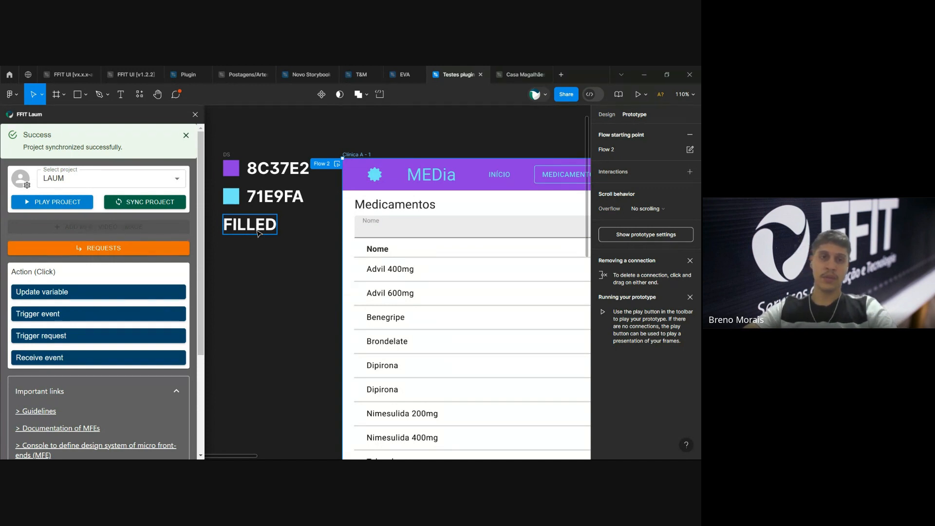
left_click(382, 232)
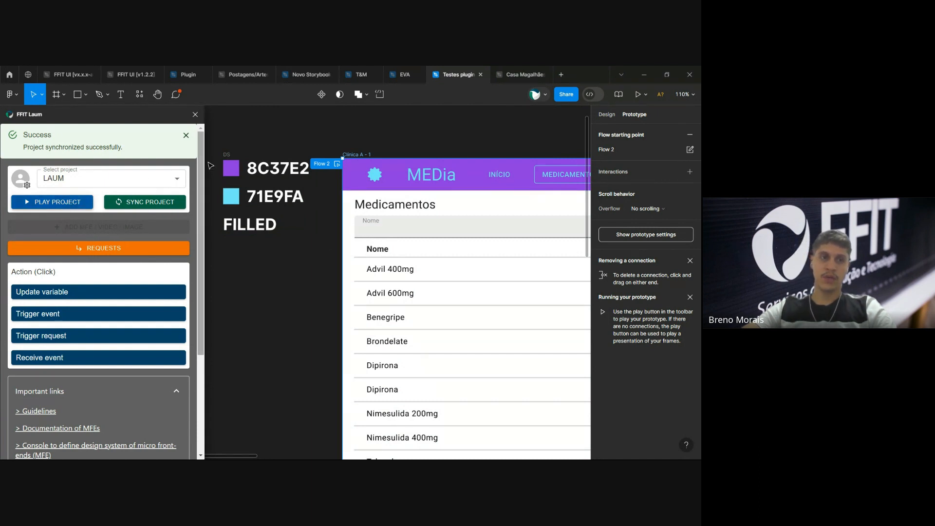
left_click(64, 205)
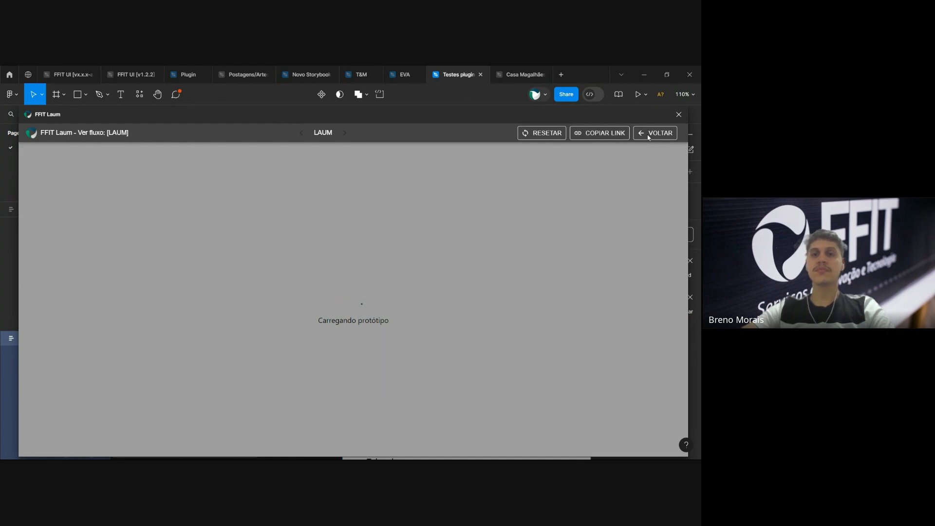
left_click(601, 133)
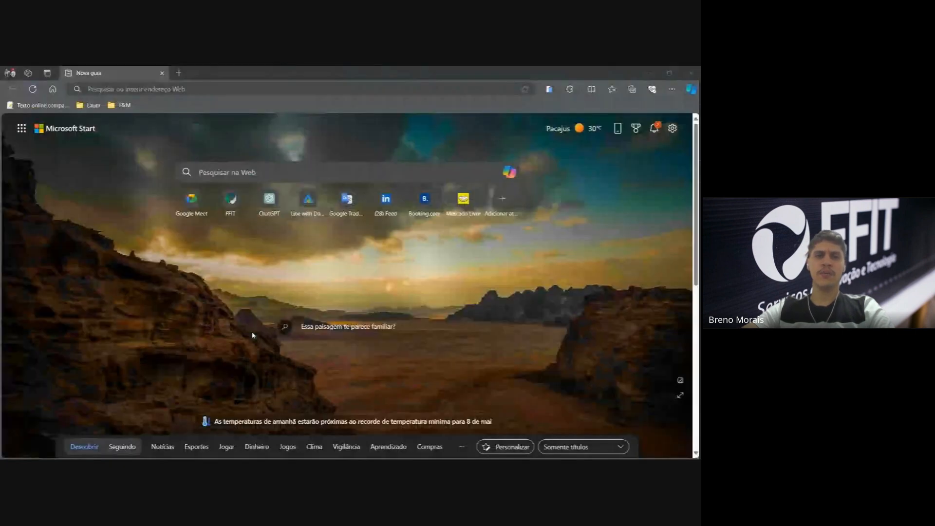
Switch to the Edge browser and load the copied prototype link
left_click(156, 90)
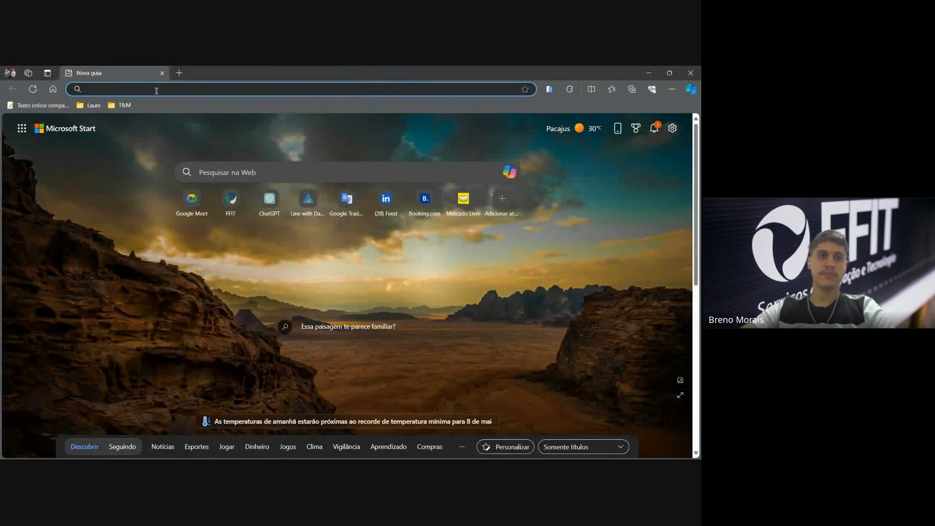
key("ctrl+v")
key("Return")
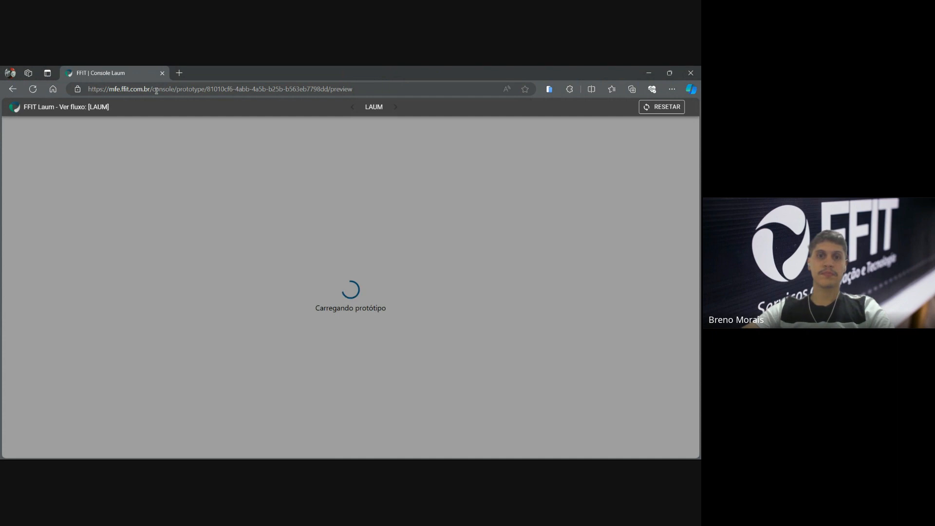
Leave the project playback in the Figma plugin, and go to the LISTA DE PACIENTES screen in the browser prototype
key("alt+Tab")
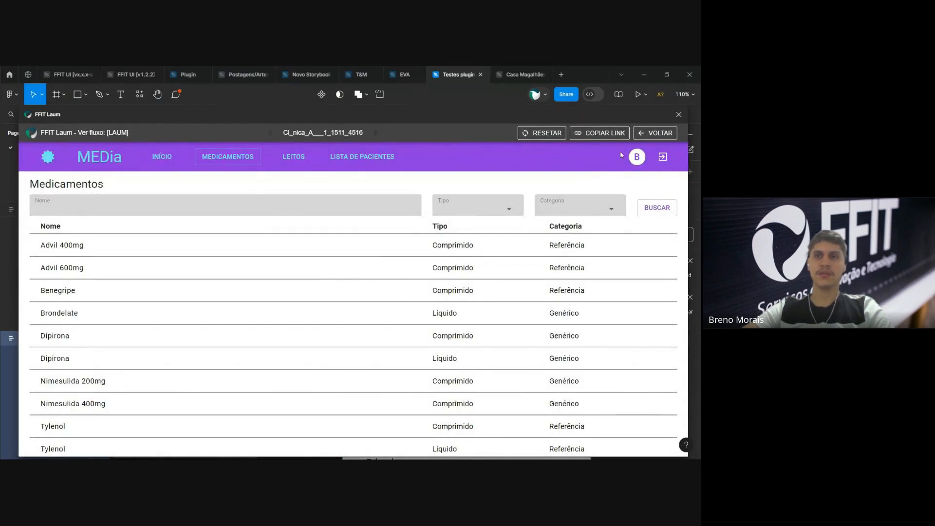
left_click(654, 133)
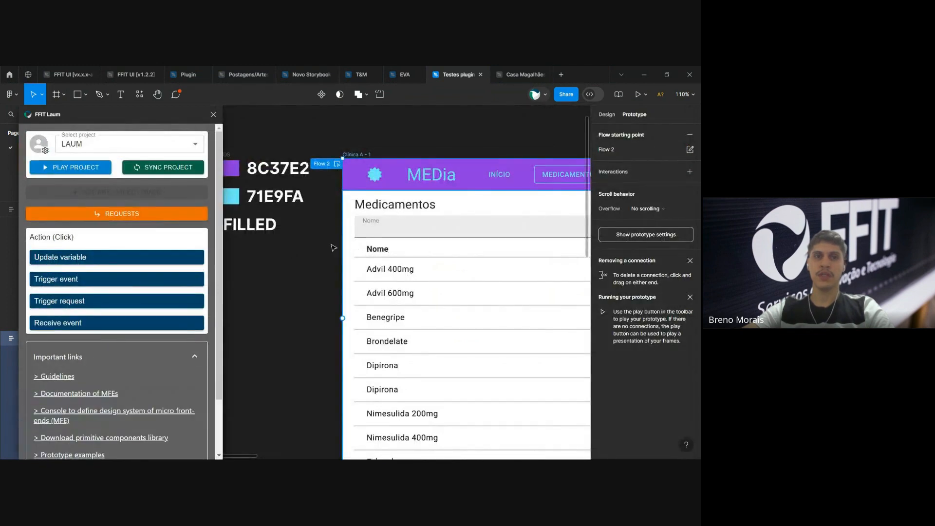
key("alt+Tab")
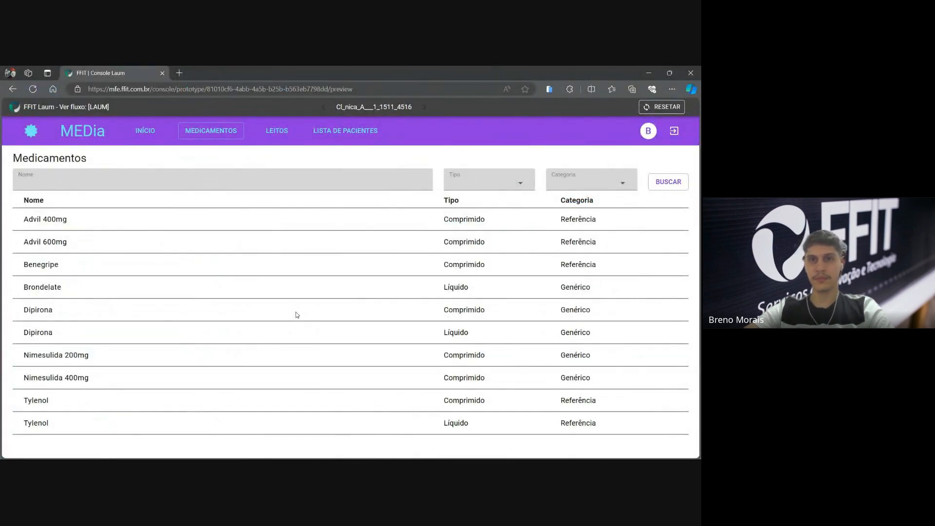
left_click(111, 182)
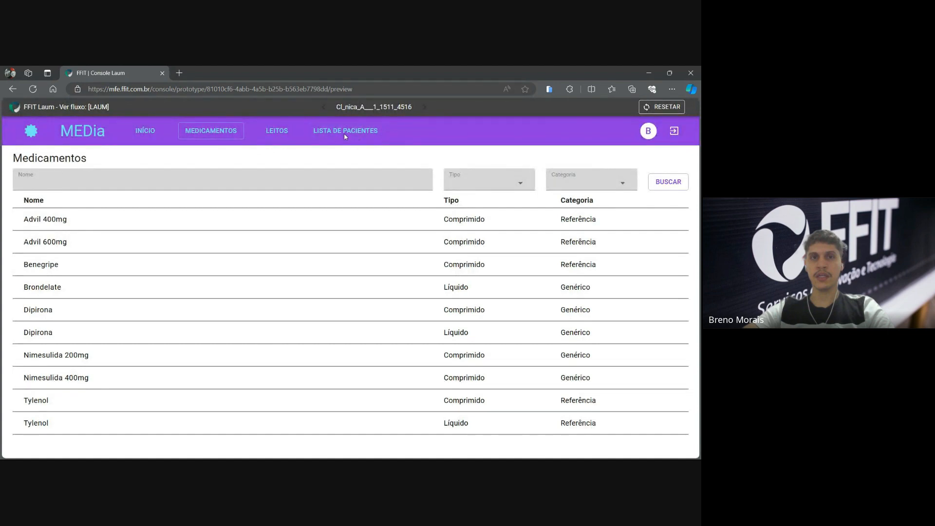
left_click(342, 132)
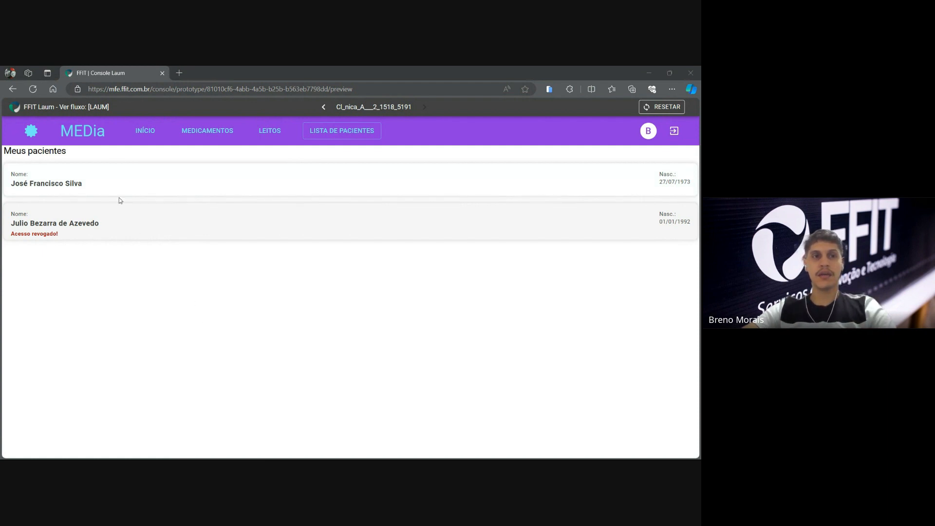
In Figma, move the plugin window aside and set the Clínica A - 2 outer body frame's horizontal and vertical padding to 32
key("alt+Tab")
scroll(374, 299, "down", 5)
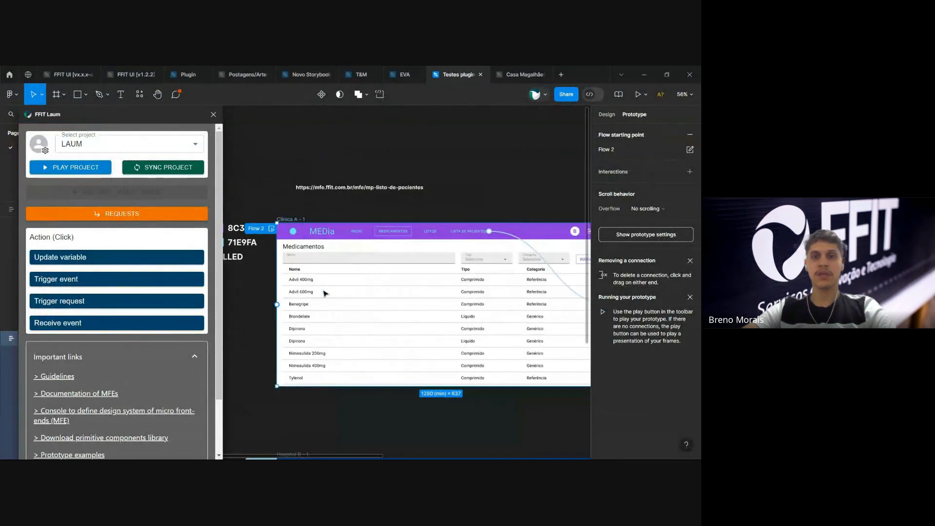
left_click(495, 324)
key("alt+Tab")
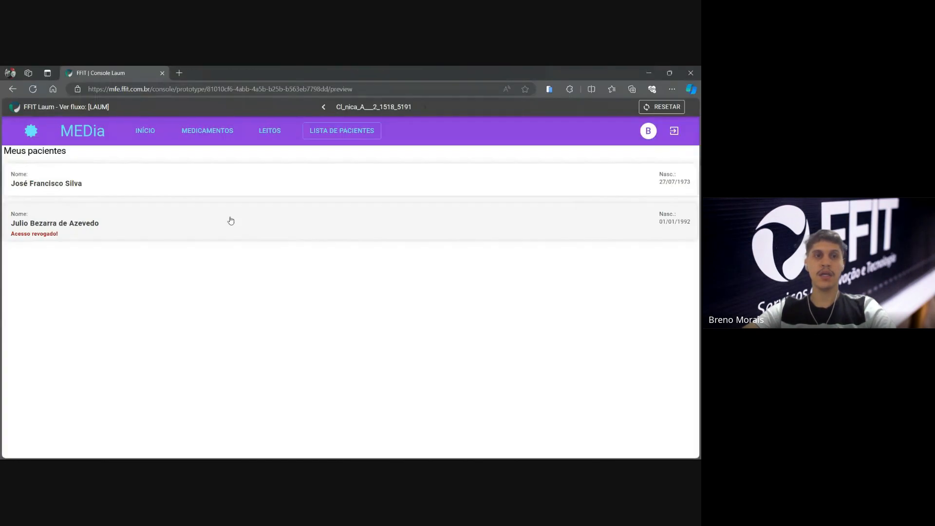
key("alt+Tab")
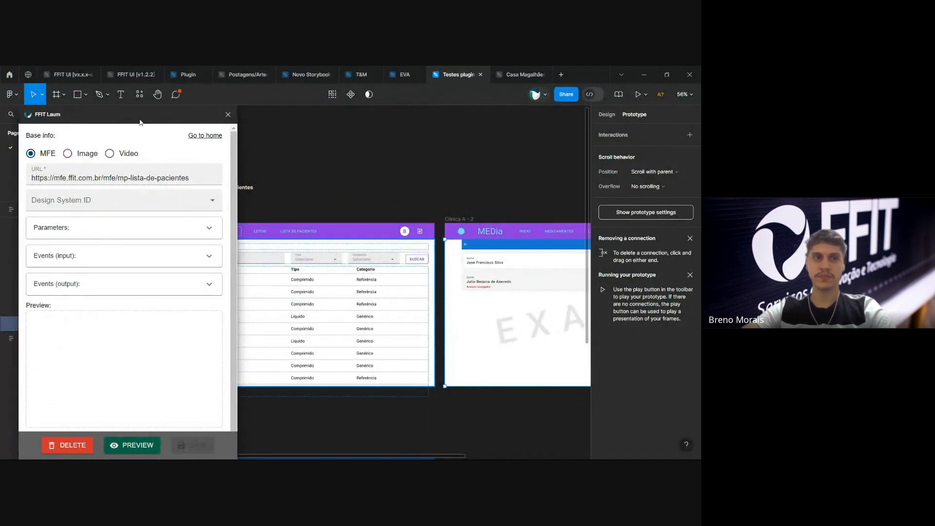
left_click_drag(140, 122, 260, 122)
left_click(445, 349)
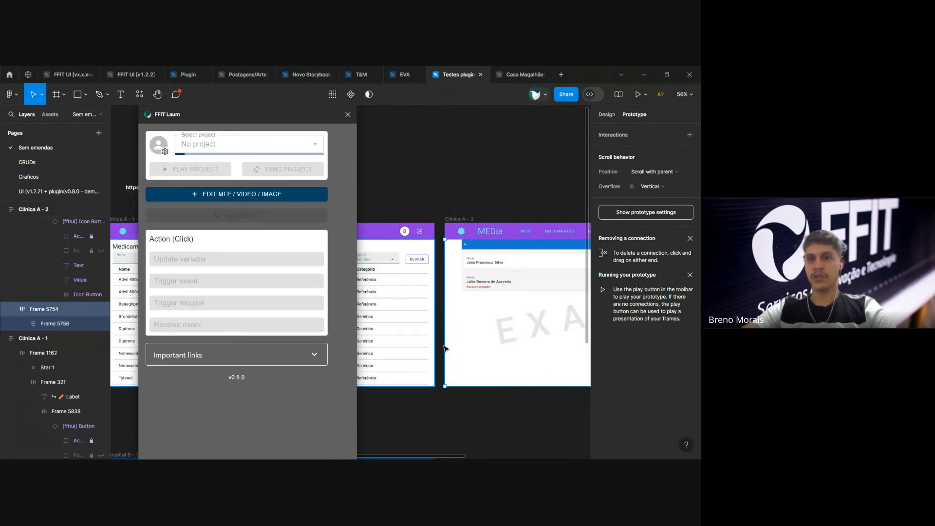
left_click(609, 115)
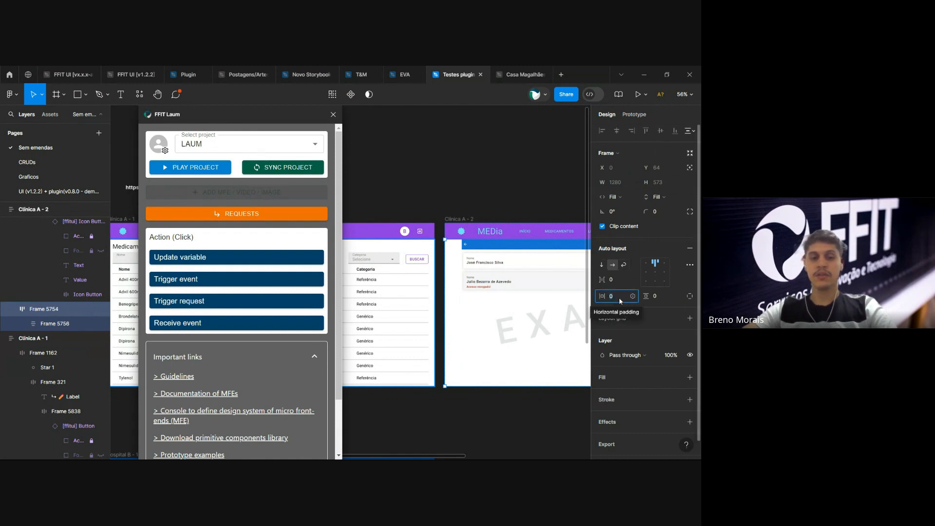
type("32")
left_click(657, 296)
type("23")
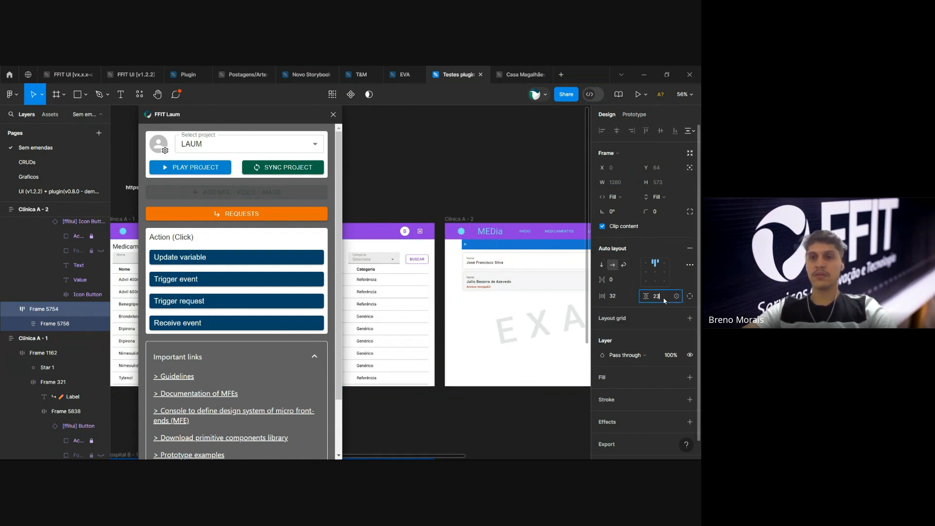
key("BackSpace")
key("BackSpace")
type("32")
key("Return")
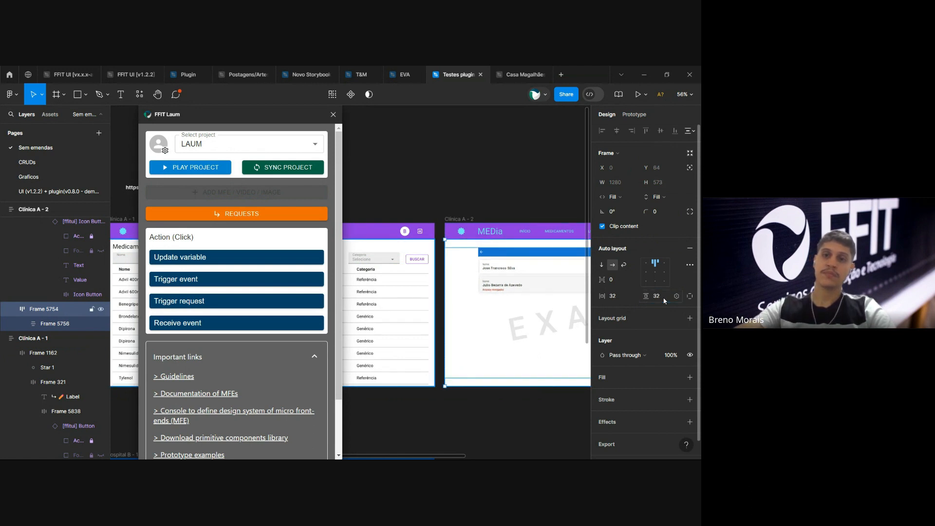
Select the Clínica A - 2 screen, and in the browser prototype open the first patient's record and its diagnosis form
left_click(460, 219)
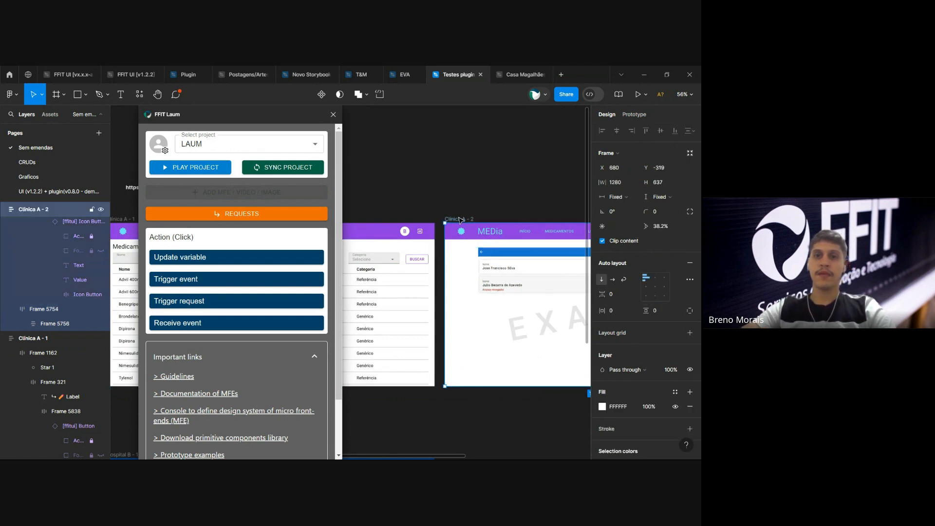
left_click(190, 168)
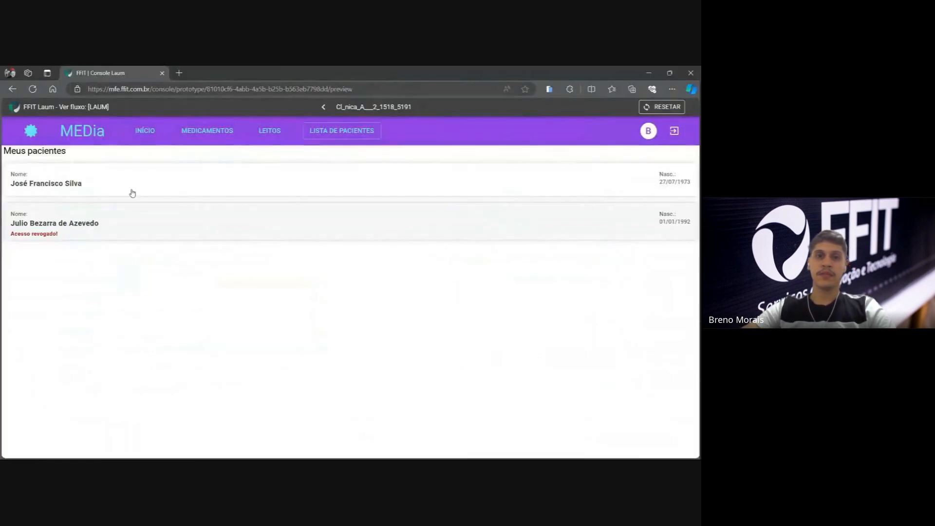
left_click(57, 190)
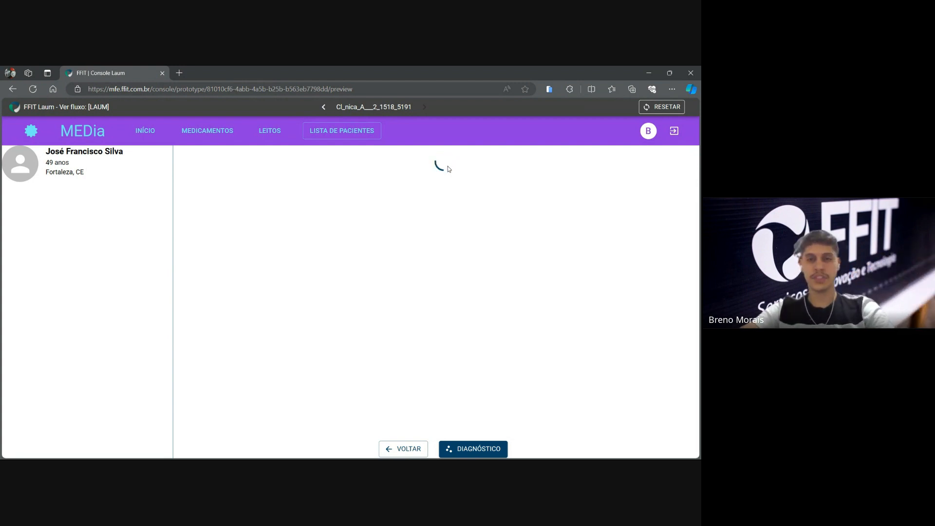
left_click(463, 448)
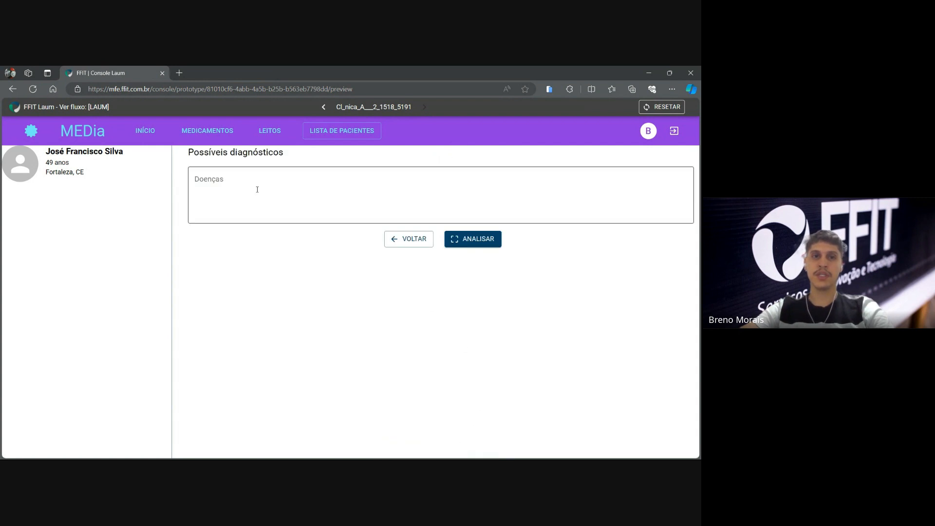
Analyse the entry "sa" in the Doenças field, and view the exam request dialog without submitting it
left_click(257, 190)
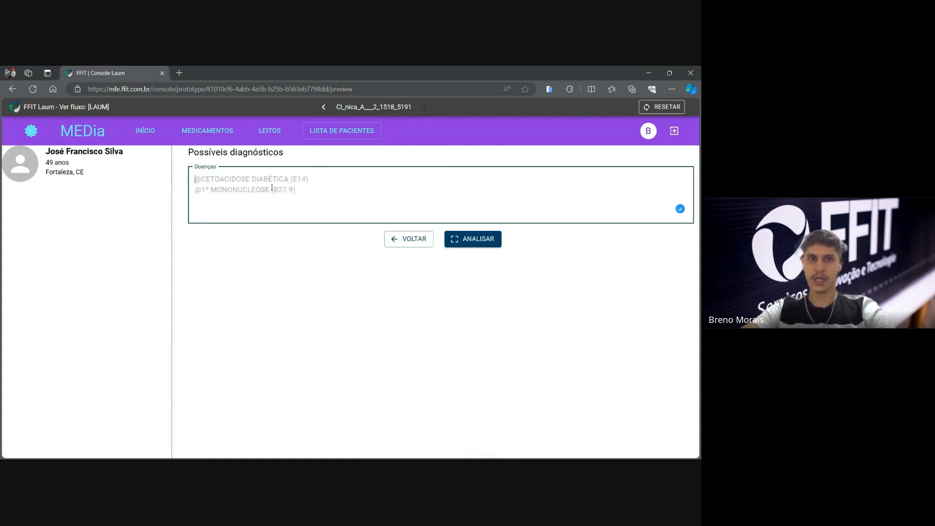
type("sa")
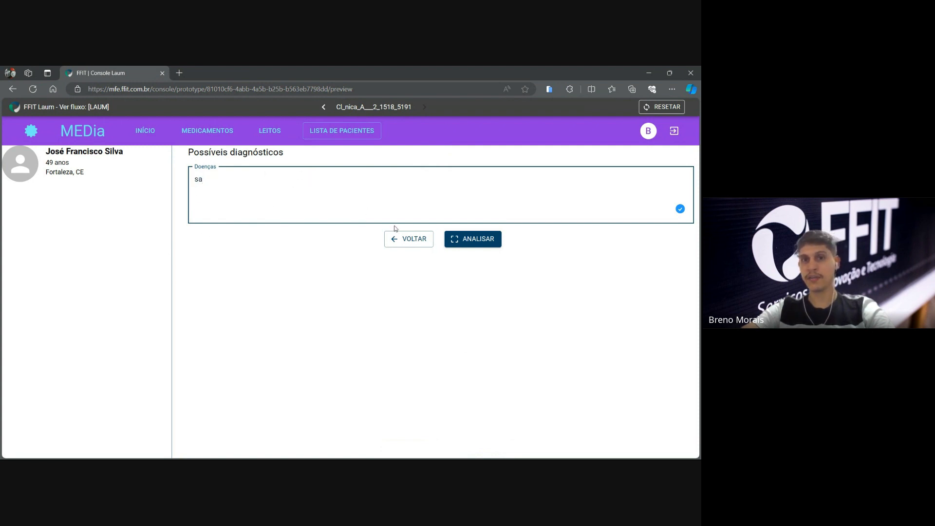
left_click(475, 240)
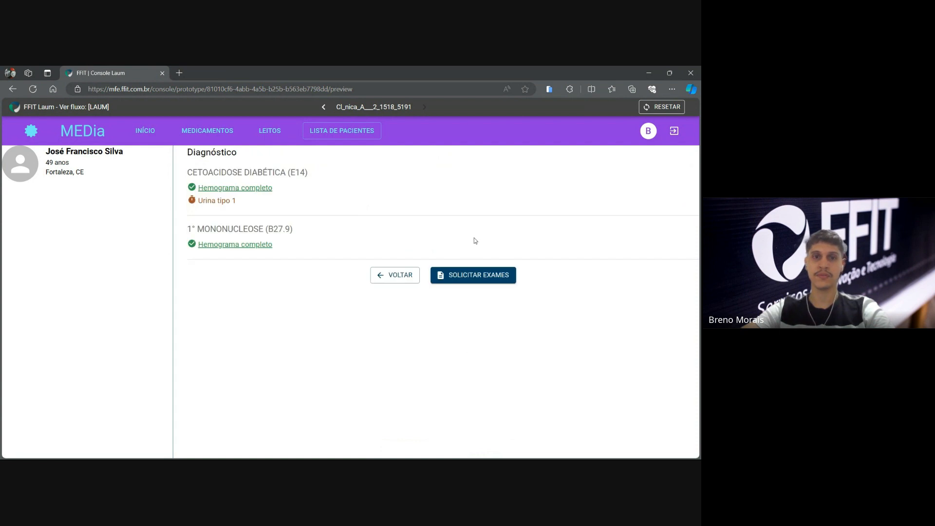
left_click(445, 280)
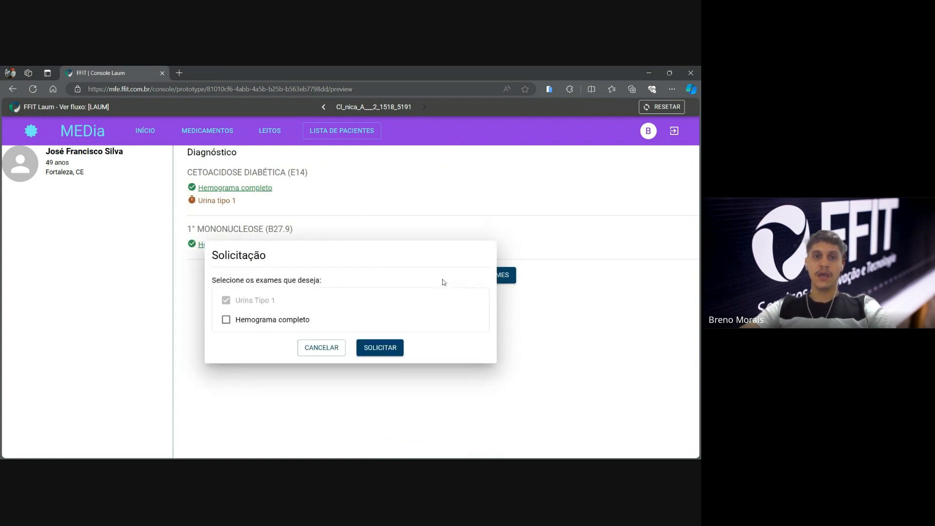
left_click(321, 348)
Back in Figma, assign the design system 79 - MEDia (filled) to the patient list MFE inside Clínica A - 2
key("alt+Tab")
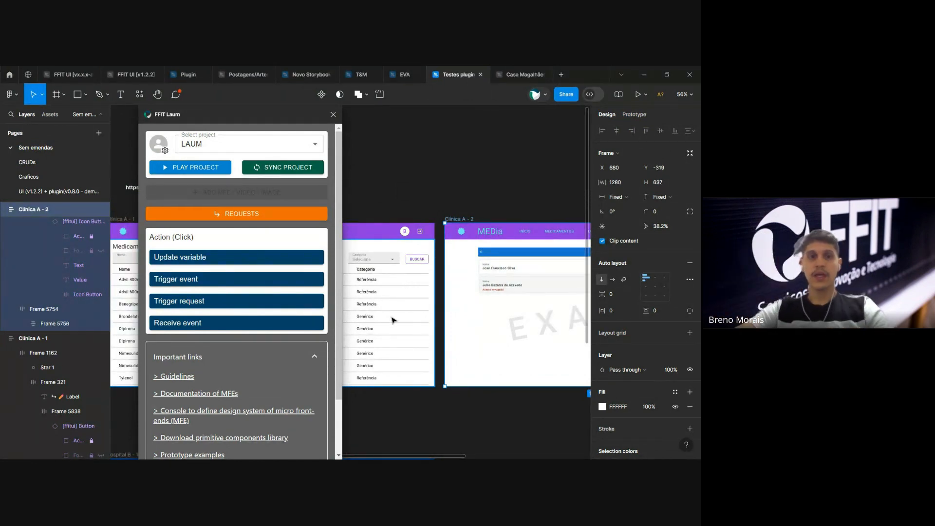
scroll(400, 336, "down", 2)
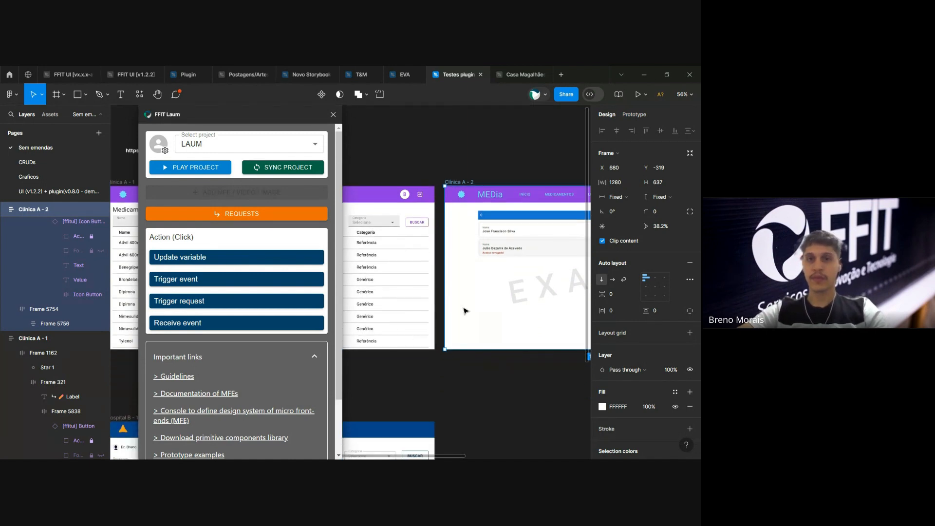
left_click(499, 284)
double_click(499, 284)
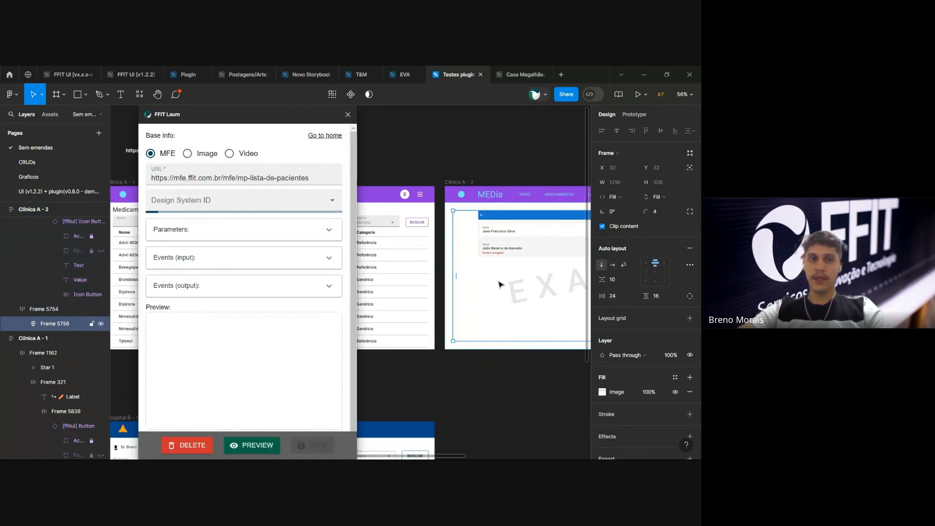
left_click(200, 205)
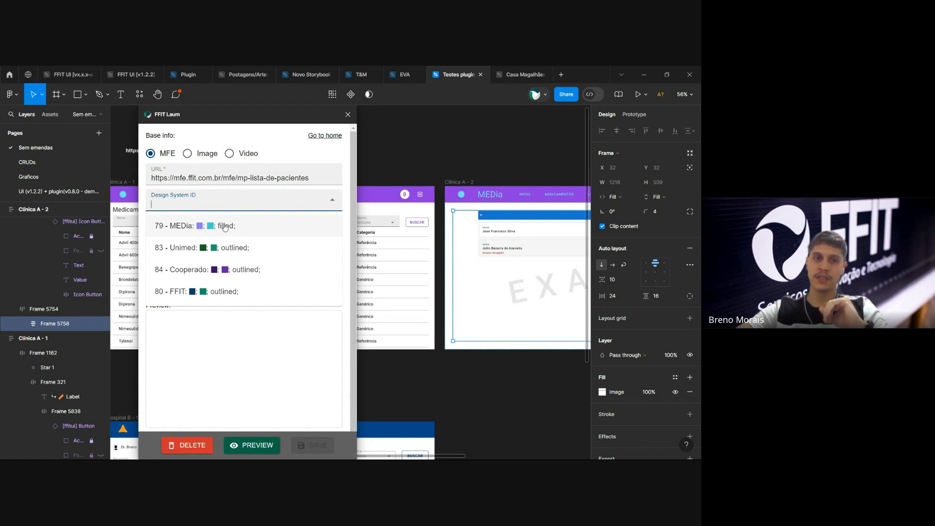
left_click(227, 230)
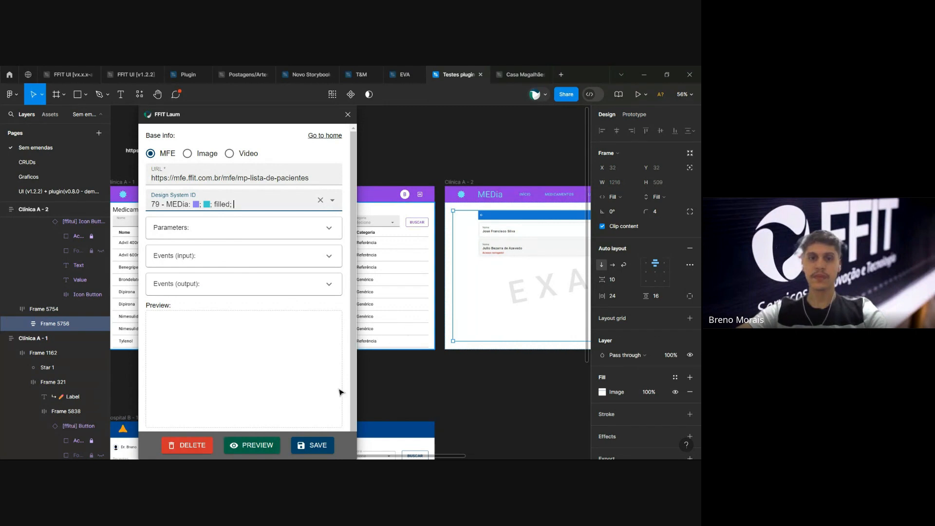
Preview the MFE with the MEDia design system, including the first patient's record, and save it
left_click(265, 445)
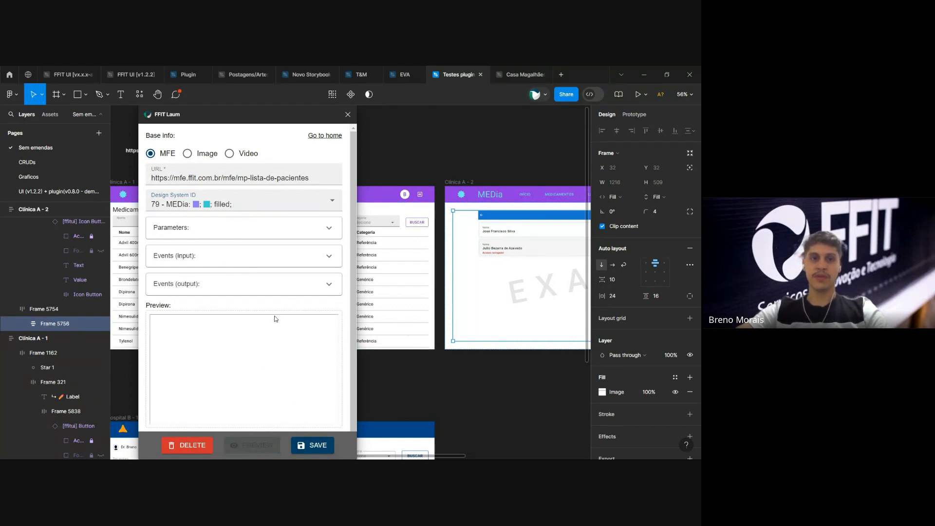
left_click(210, 338)
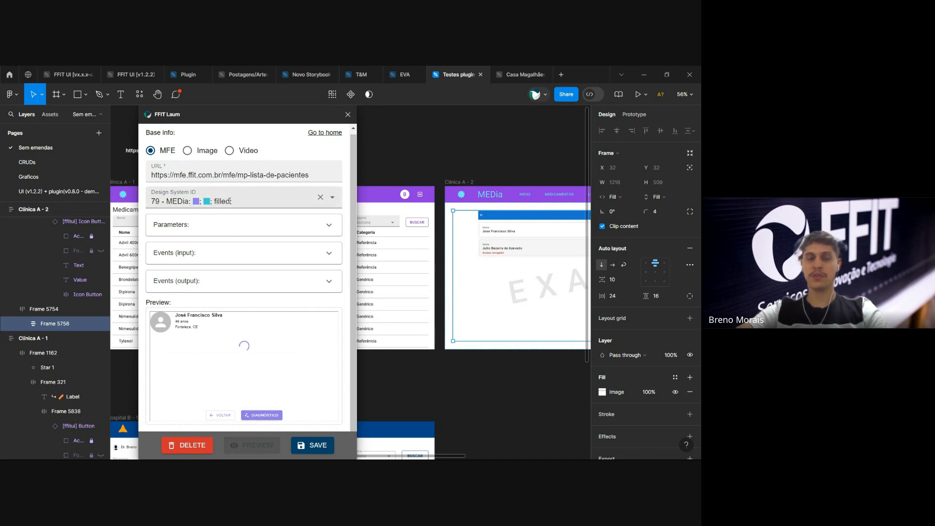
left_click(305, 447)
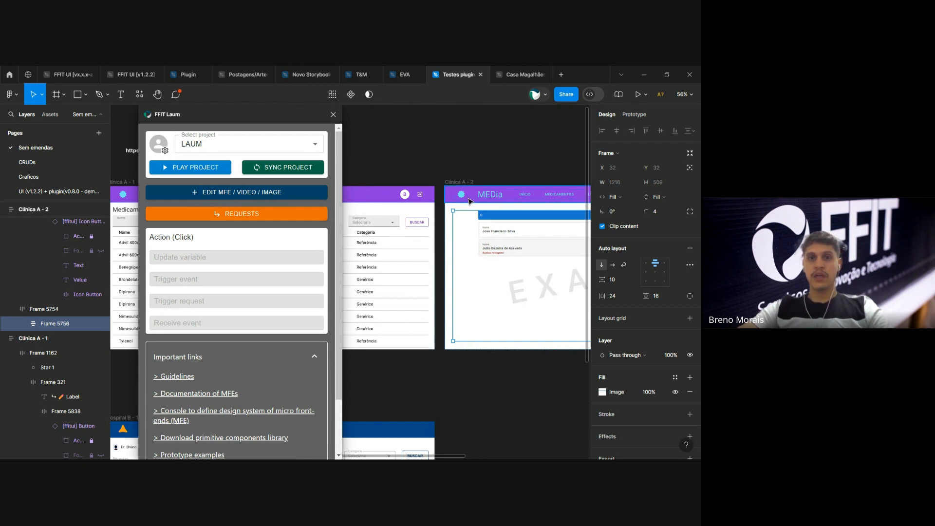
Select the Clínica A - 1 screen and synchronize the LAUM project
scroll(469, 200, "left", 5)
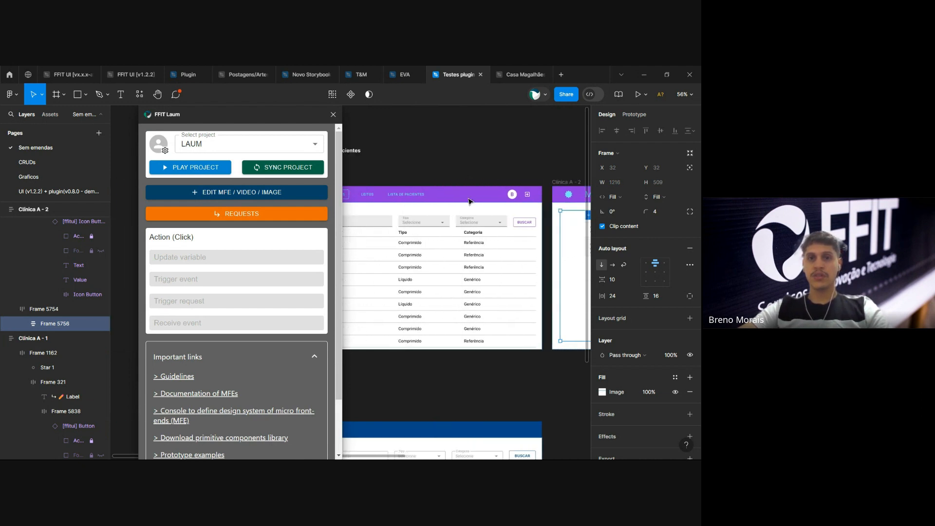
left_click(355, 182)
left_click(291, 168)
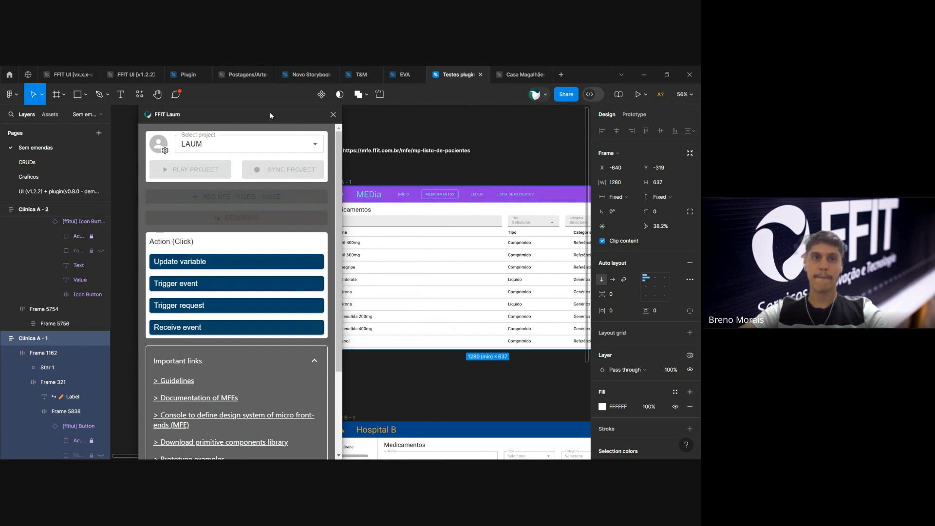
left_click_drag(270, 115, 173, 115)
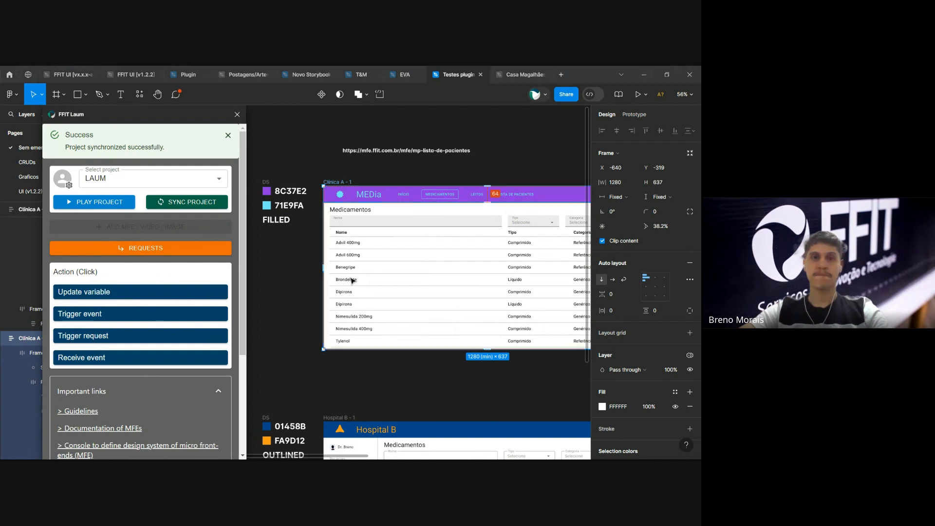
In the browser, reset the prototype, open Lista de pacientes and the first patient's record, and examine the Doenças field
key("alt+Tab")
left_click(665, 108)
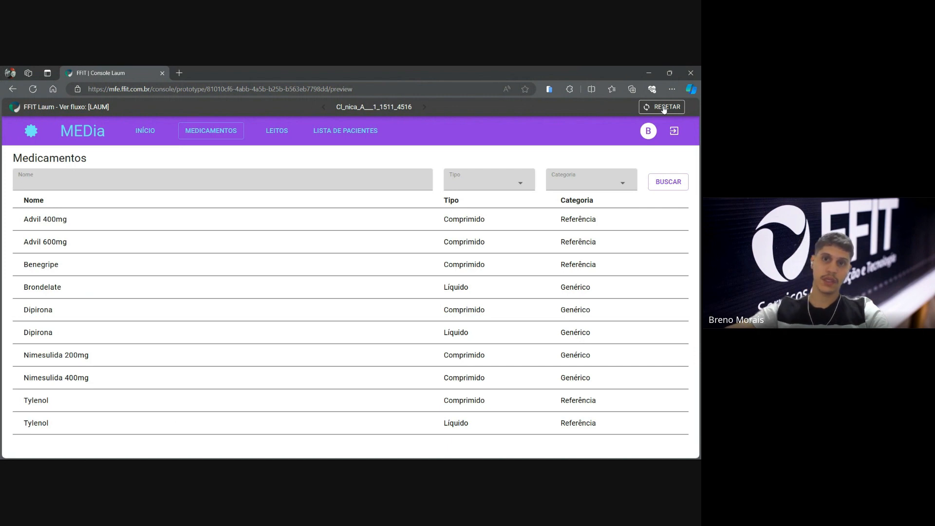
left_click(350, 132)
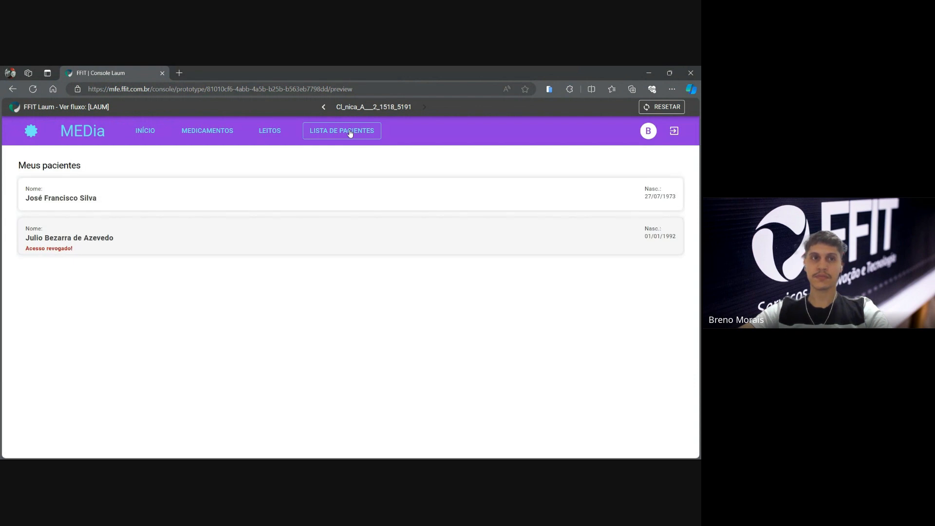
left_click(188, 194)
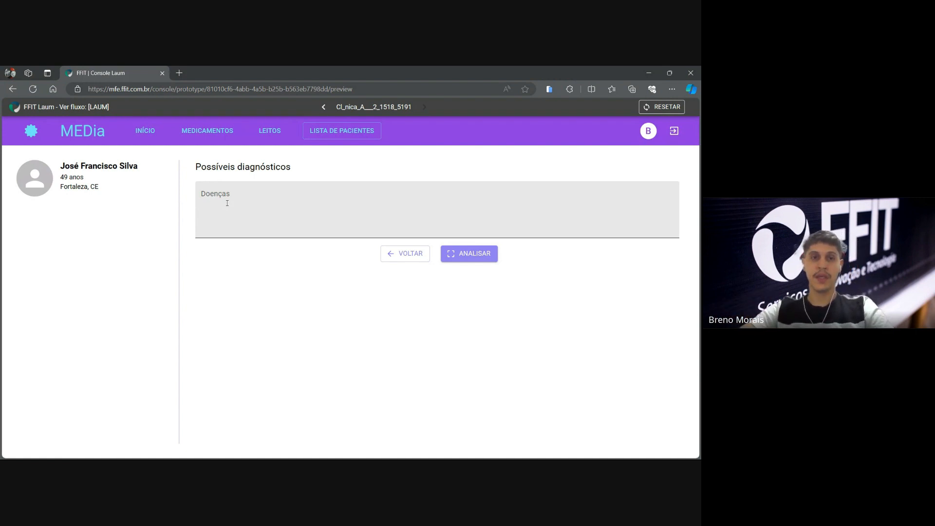
left_click(228, 204)
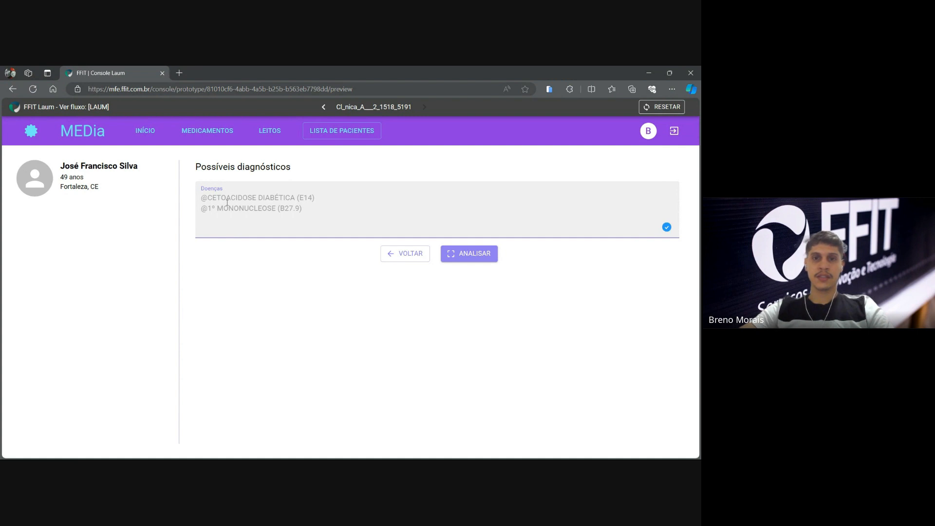
left_click(235, 265)
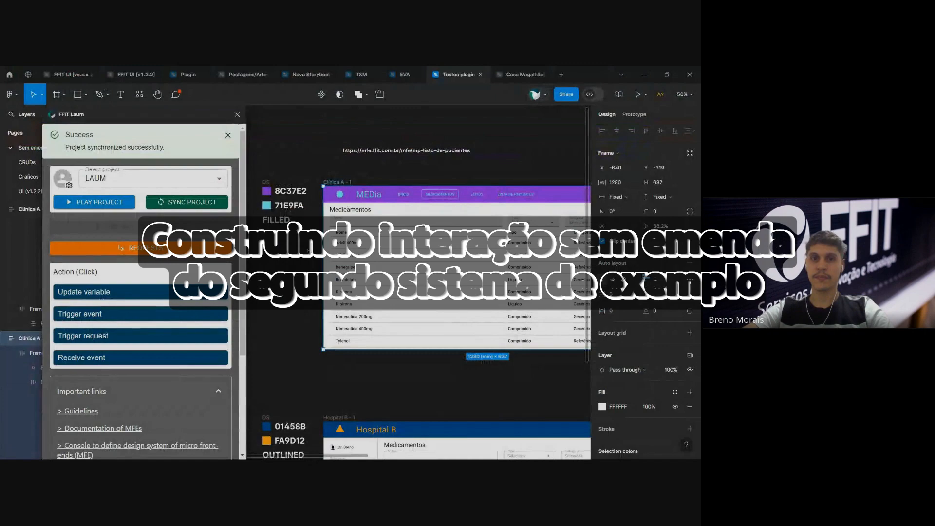
Back in Figma, duplicate the Hospital B - 1 screen as a second Hospital B screen beside it
scroll(344, 248, "down", 4)
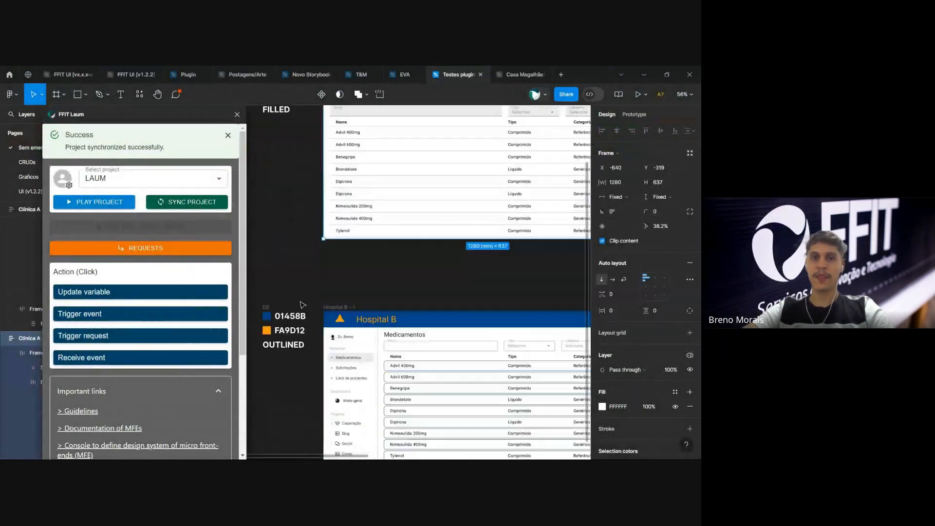
left_click(343, 249)
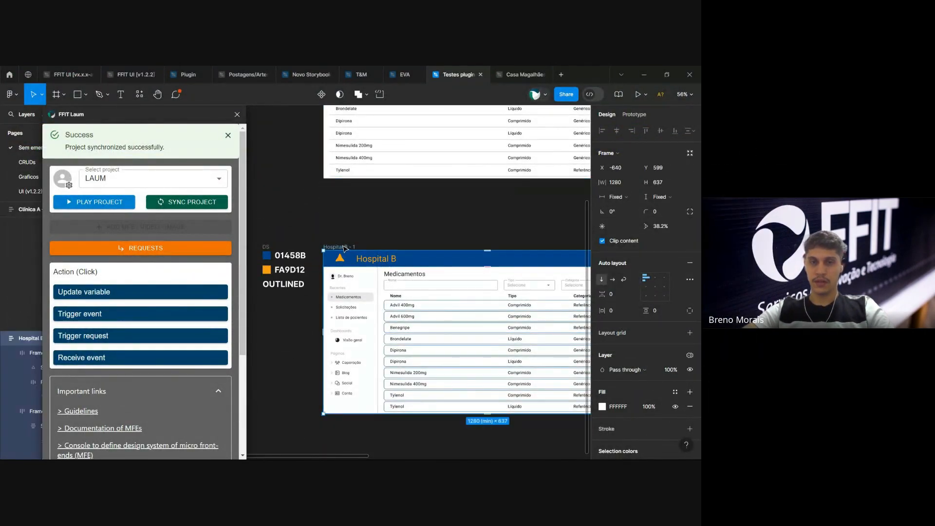
key("ctrl+d")
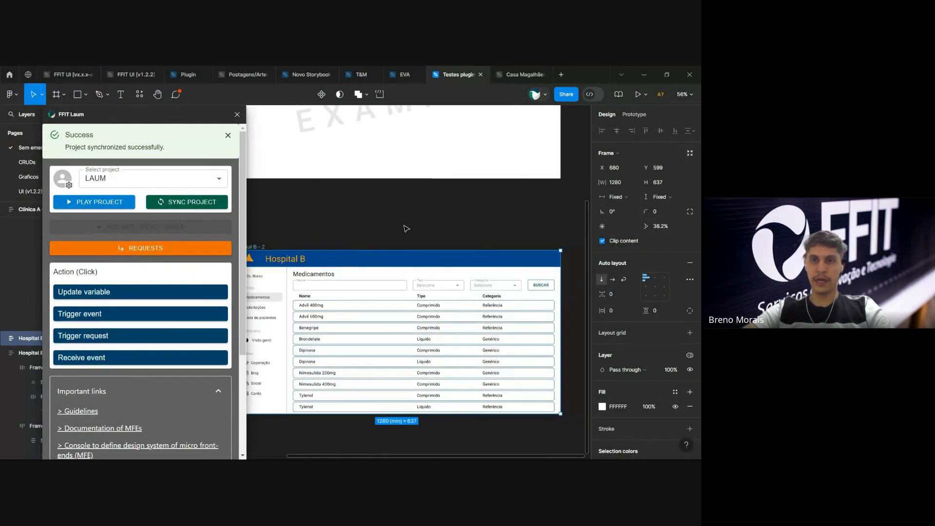
scroll(406, 229, "down", 3)
scroll(405, 226, "left", 3)
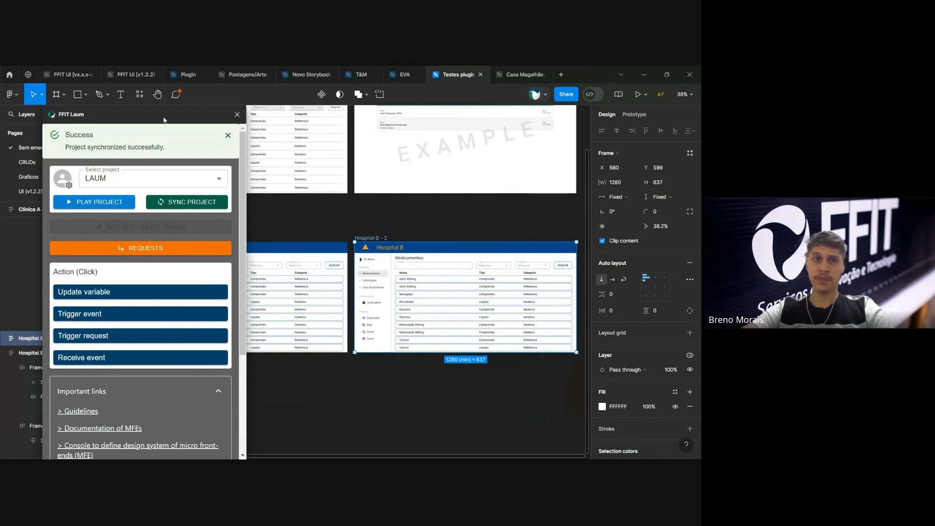
left_click_drag(164, 121, 119, 120)
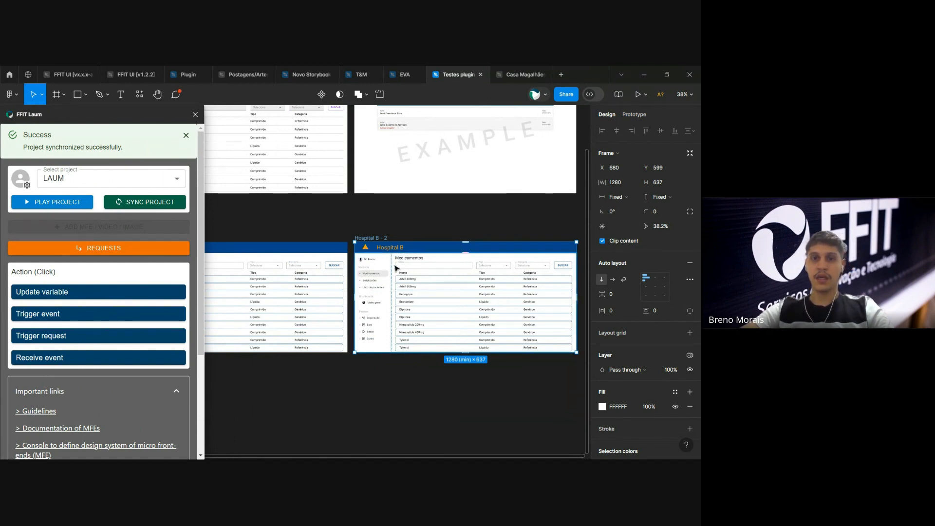
Link Lista de pacientes on Hospital B - 1 to Hospital B - 2 on click, and Medicamentos on Hospital B - 2 back to Hospital B - 1
scroll(417, 293, "left", 1)
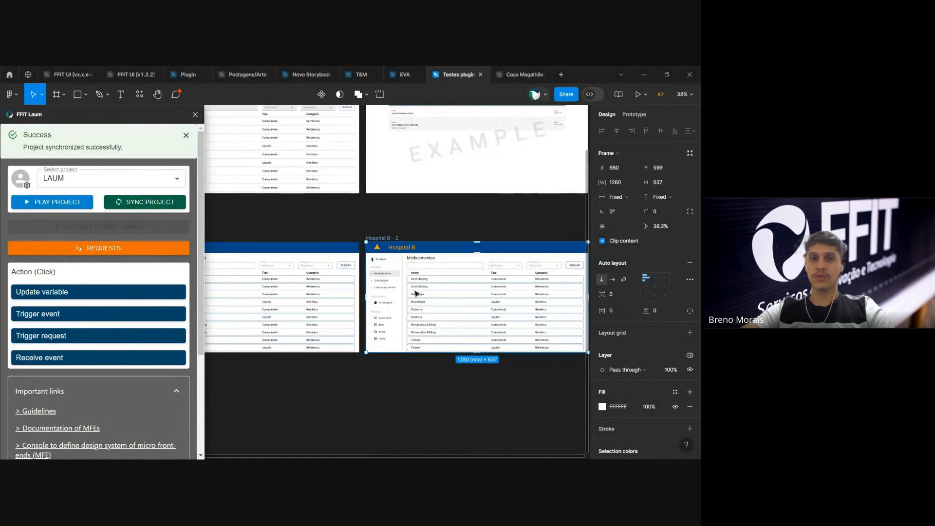
scroll(417, 293, "up", 6)
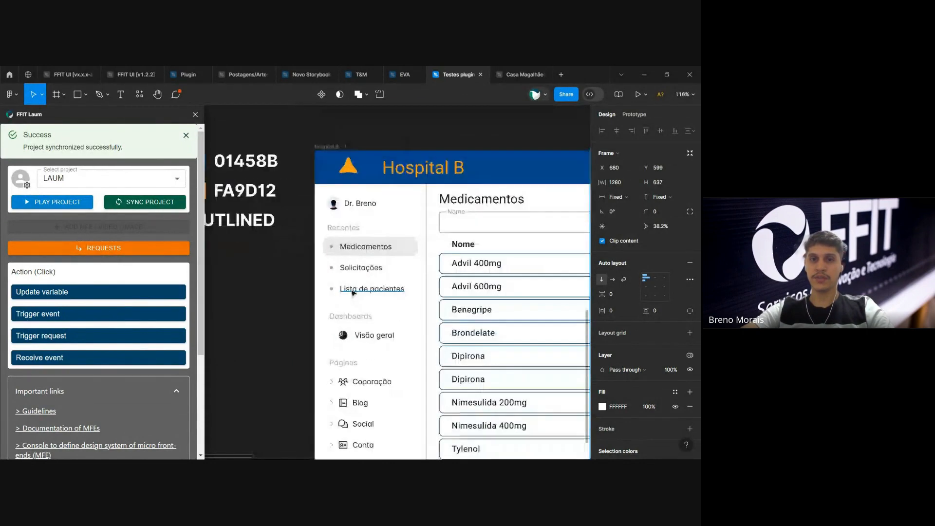
double_click(367, 292)
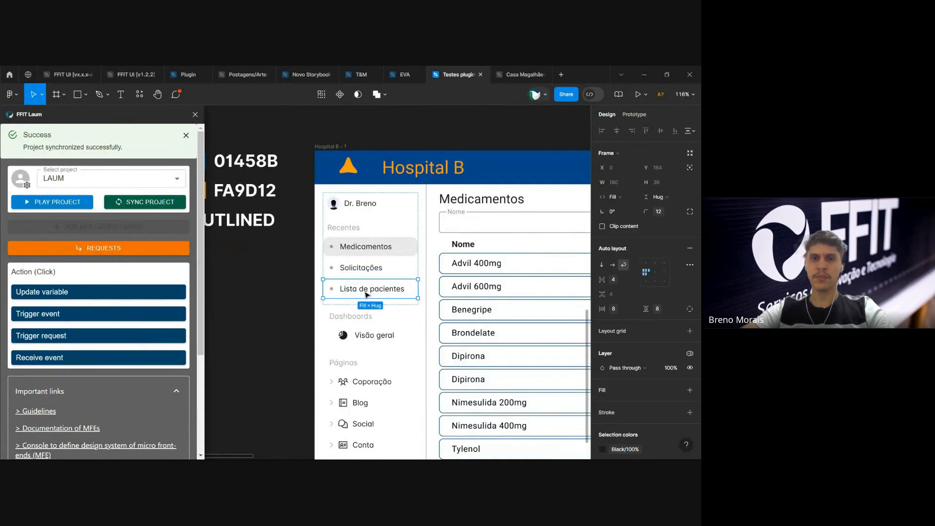
scroll(367, 292, "down", 3)
scroll(367, 292, "up", 1)
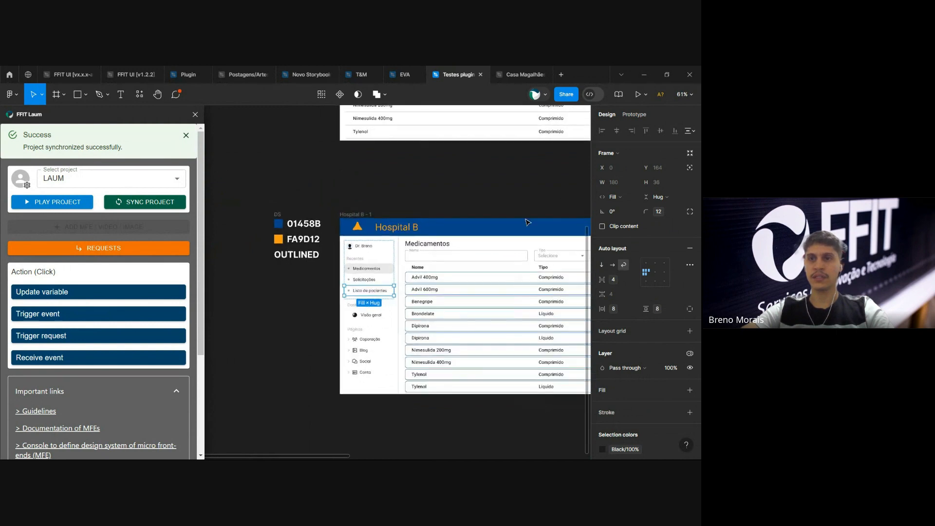
left_click(635, 115)
scroll(389, 117, "right", 5)
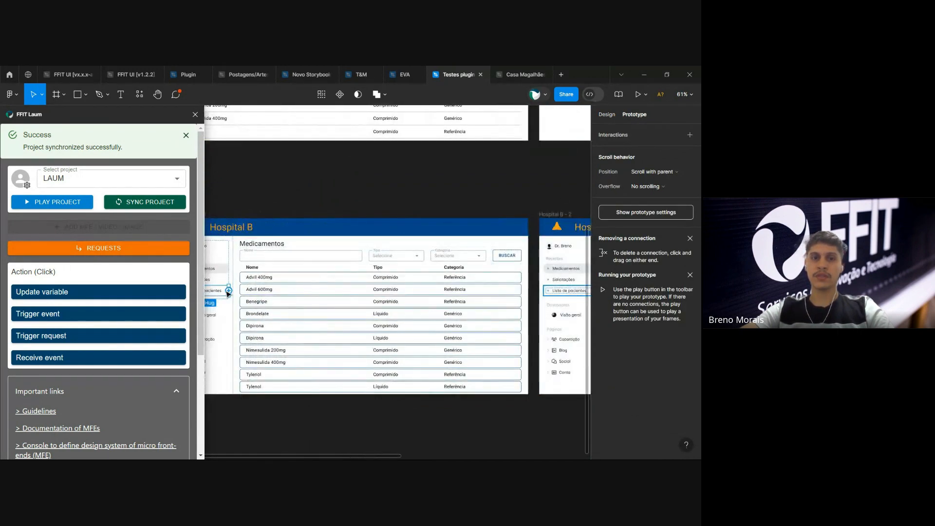
left_click_drag(229, 291, 554, 295)
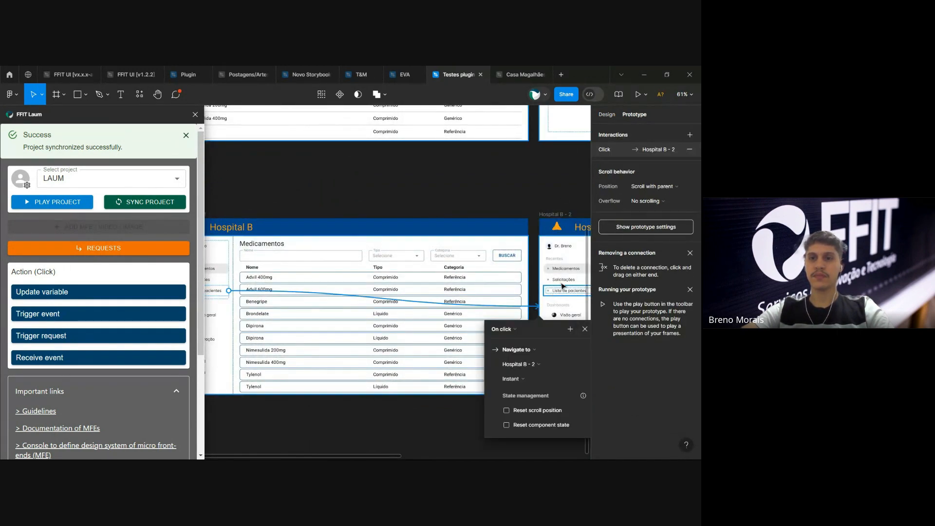
left_click(567, 272)
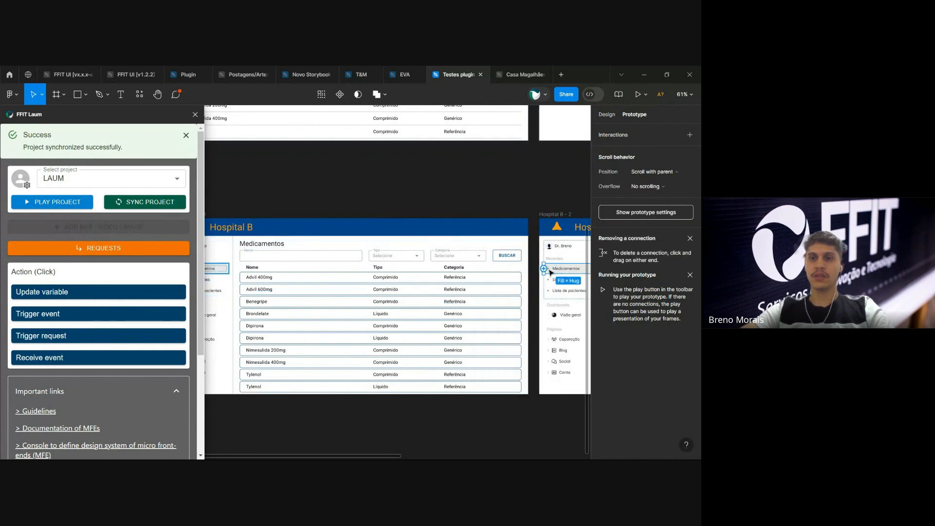
left_click_drag(544, 268, 518, 277)
In the Hospital B - 2 sidebar, remove the fill from Medicamentos and give Lista de pacientes a Black/10% fill
scroll(517, 277, "up", 6)
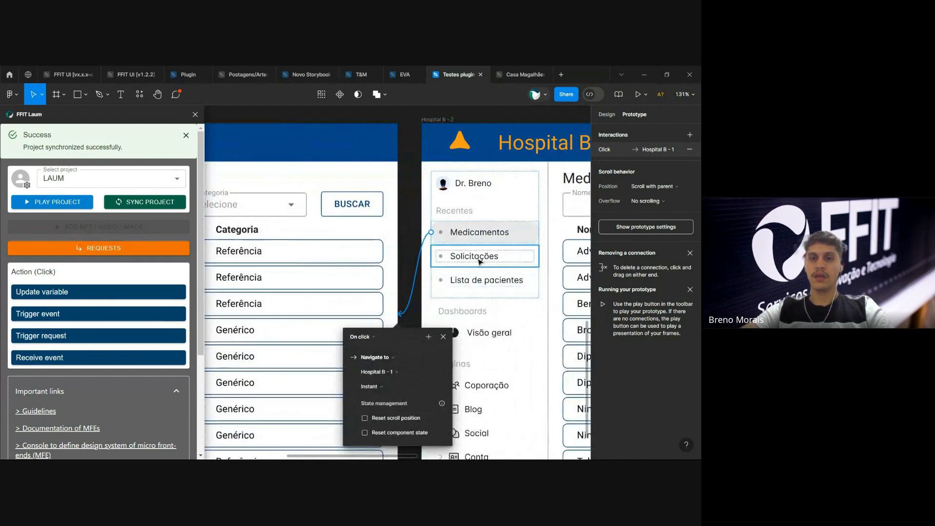
left_click(487, 232)
left_click(608, 114)
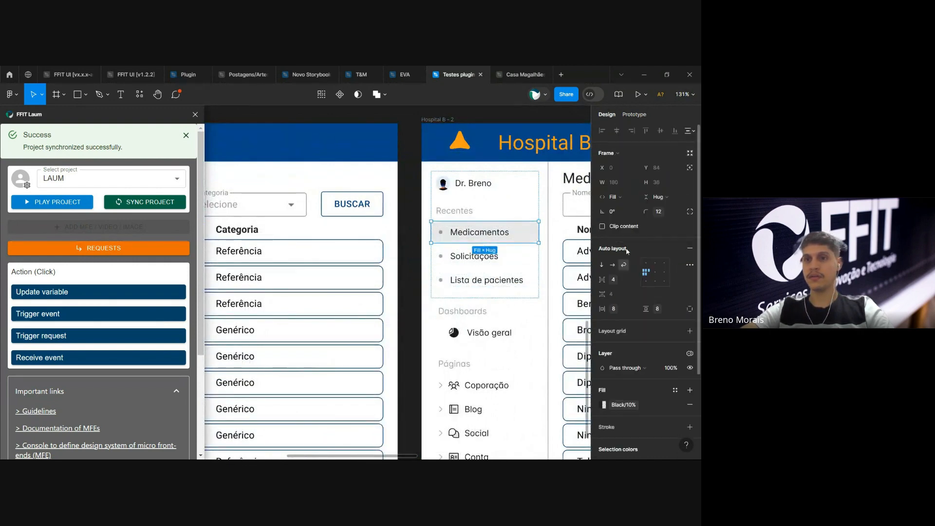
scroll(644, 334, "down", 2)
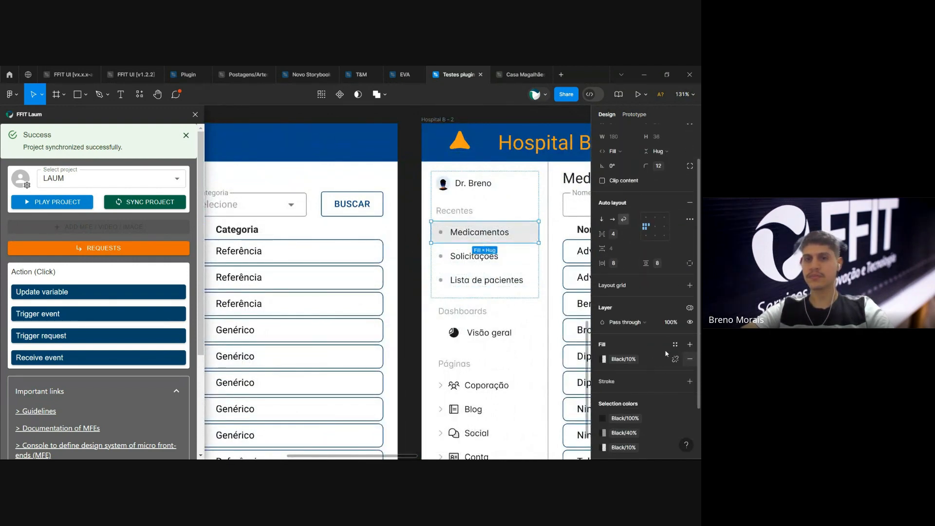
left_click(690, 359)
left_click(487, 280)
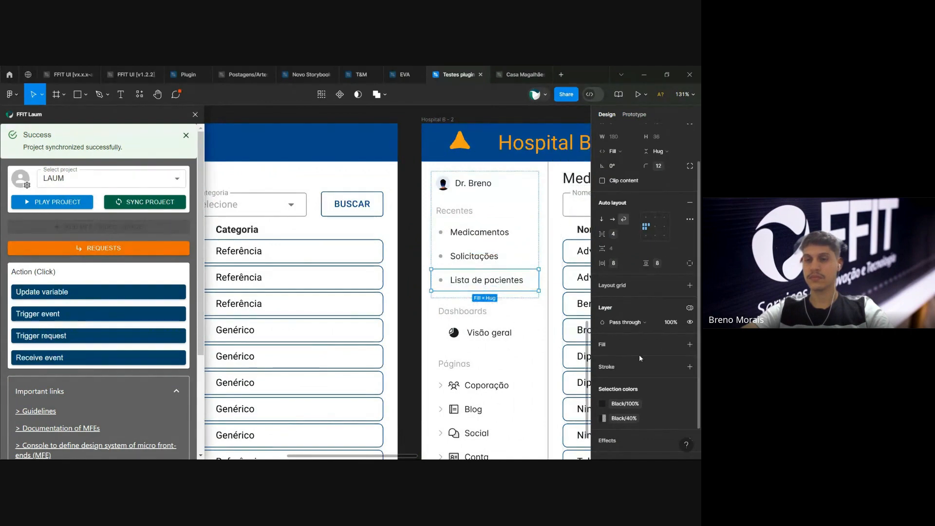
left_click(676, 346)
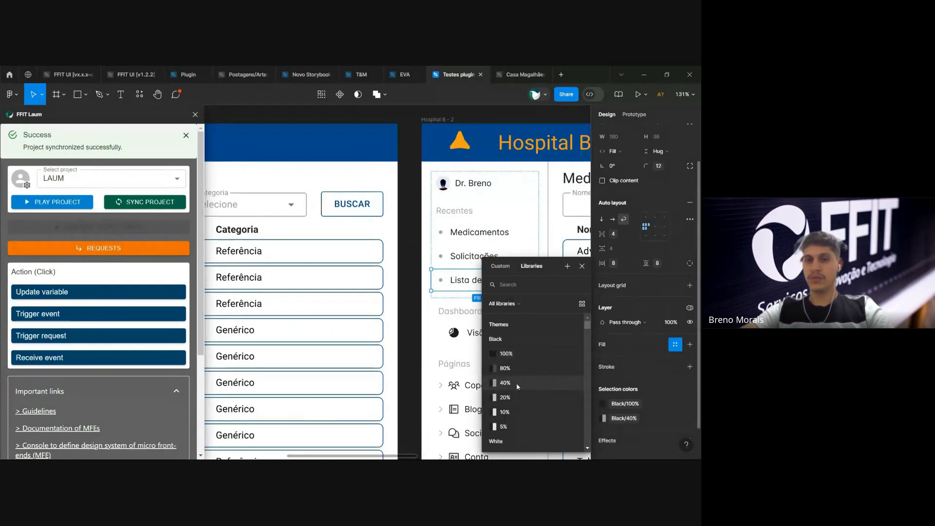
left_click(515, 396)
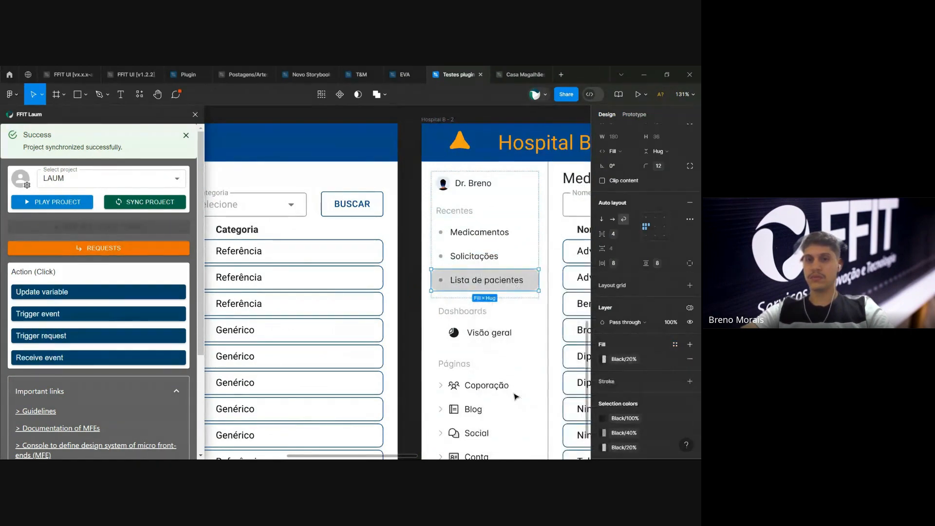
left_click(630, 360)
key("Escape")
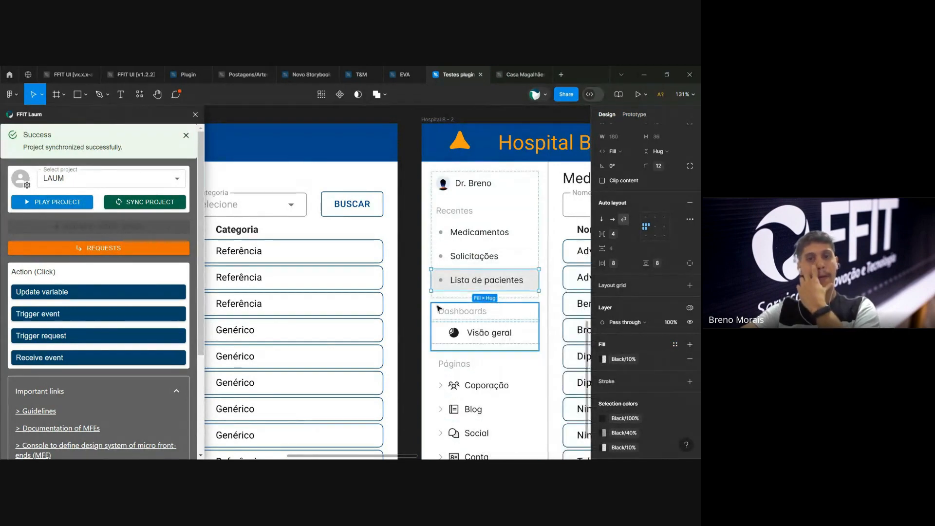
left_click(420, 297)
Delete the Medicamentos title, filters and table from the content frame of Hospital B - 2, and select the emptied frame
scroll(420, 298, "down", 5)
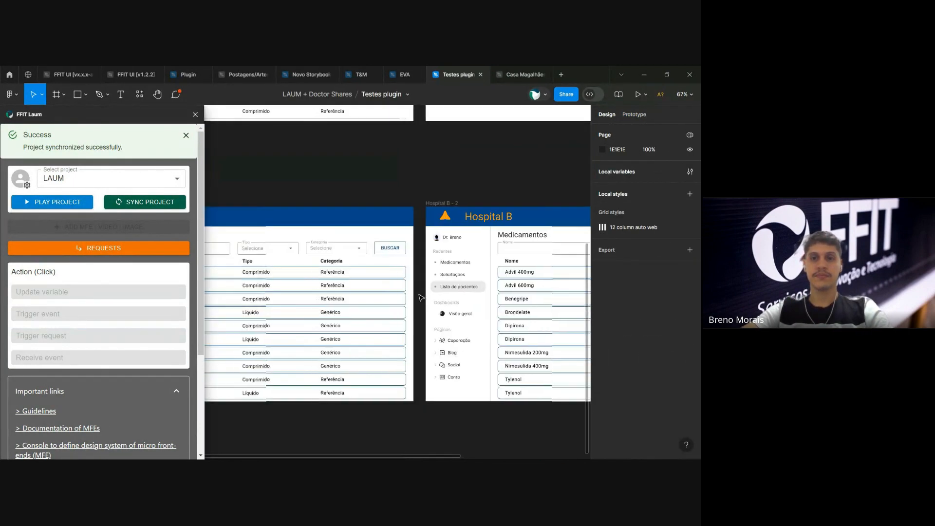
scroll(419, 297, "up", 3)
scroll(420, 298, "down", 3)
scroll(420, 297, "right", 6)
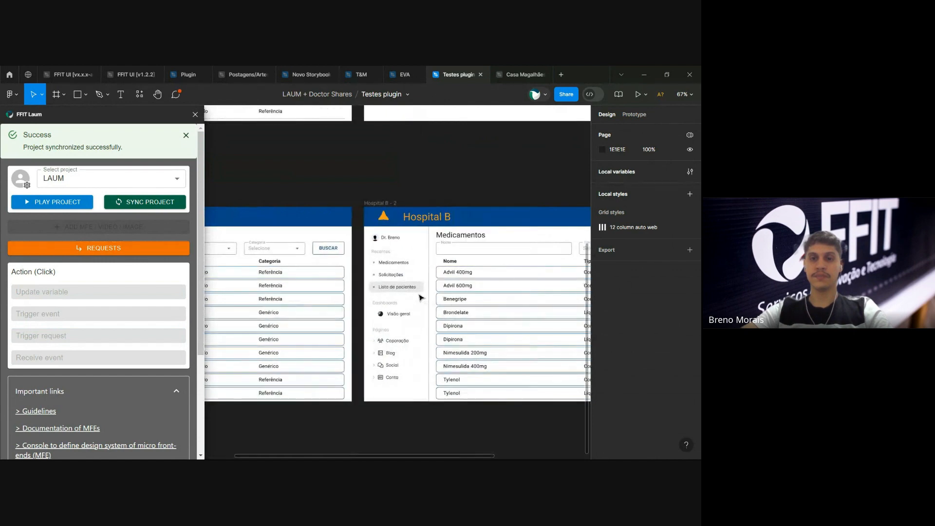
scroll(438, 298, "right", 3)
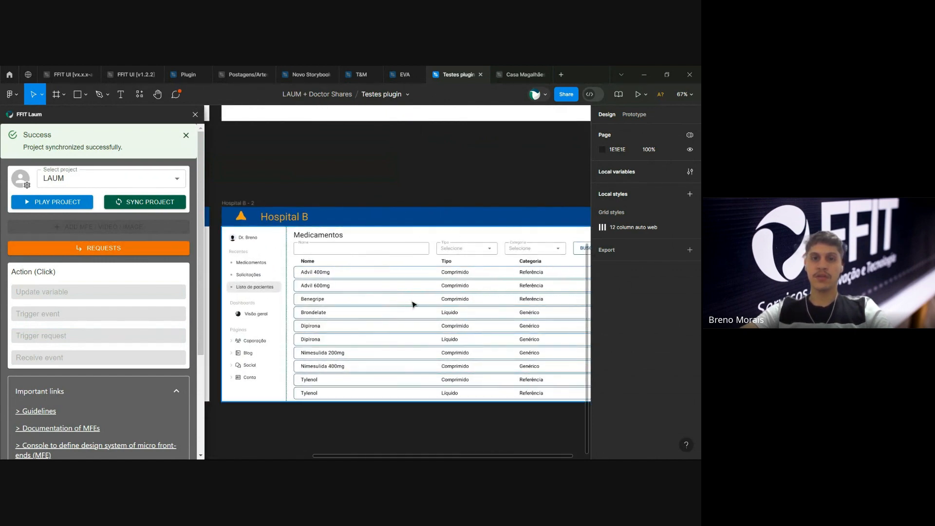
left_click(408, 304)
scroll(408, 304, "right", 3)
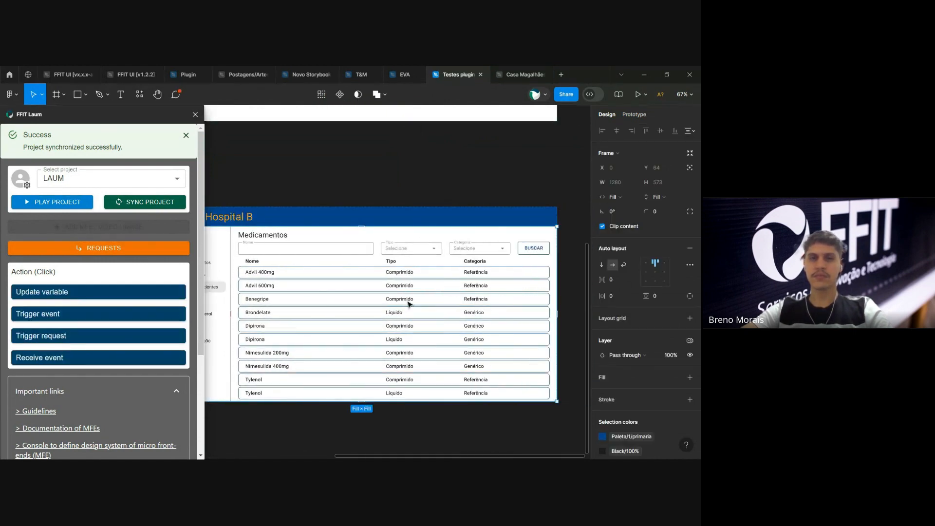
left_click(408, 304)
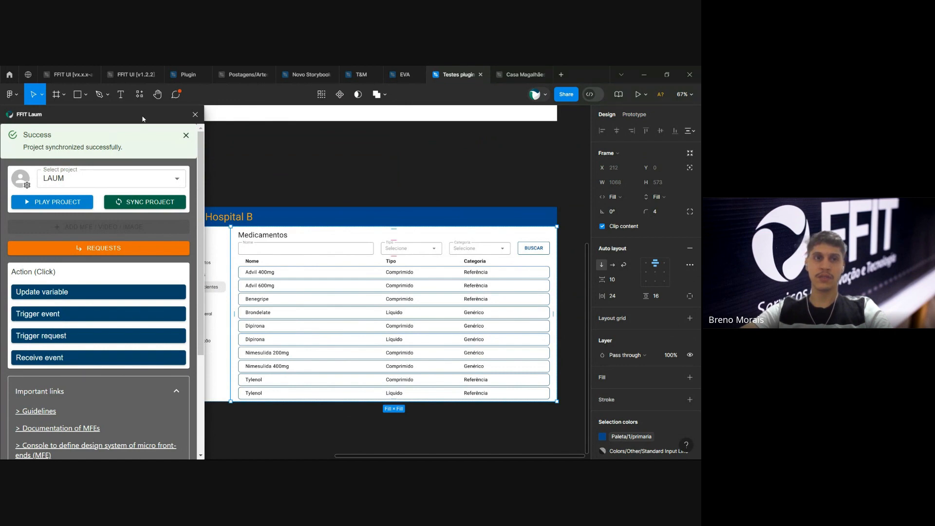
left_click_drag(143, 119, 179, 416)
scroll(370, 271, "down", 1)
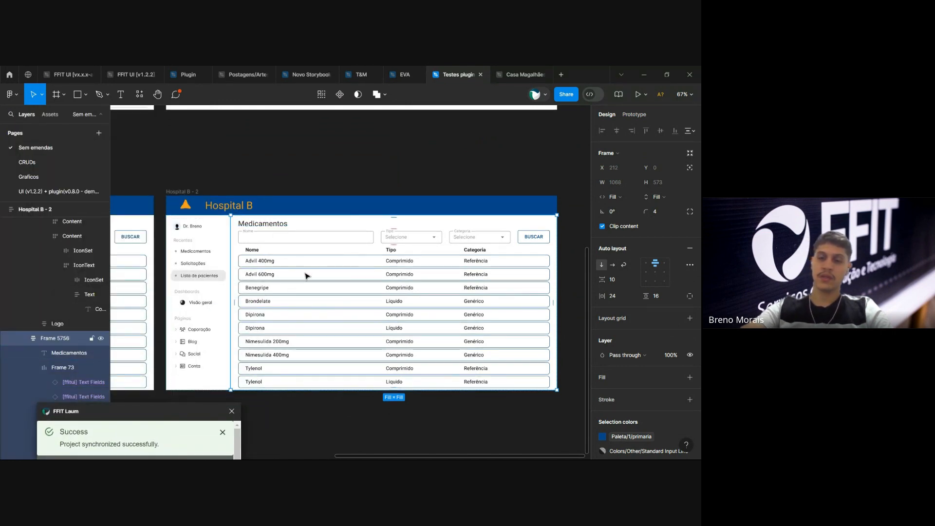
key("Return")
key("Delete")
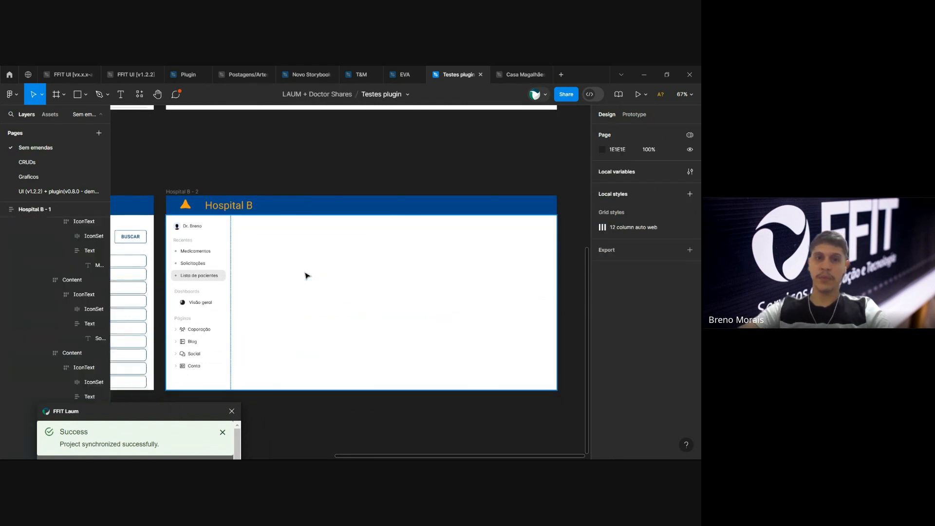
left_click(291, 270)
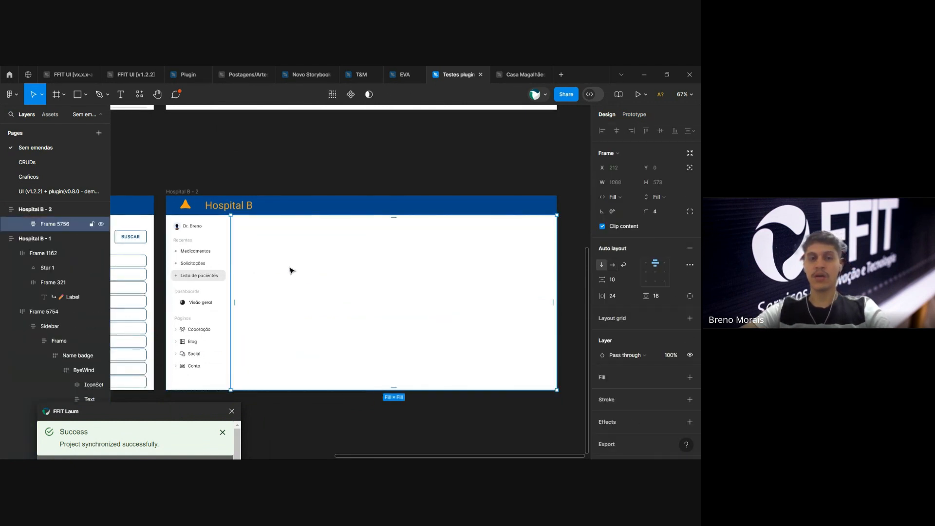
Copy the patient list MFE URL from the text above Clínica A - 1 and reselect the empty content frame of Hospital B - 2
scroll(362, 313, "up", 5)
scroll(361, 313, "down", 5)
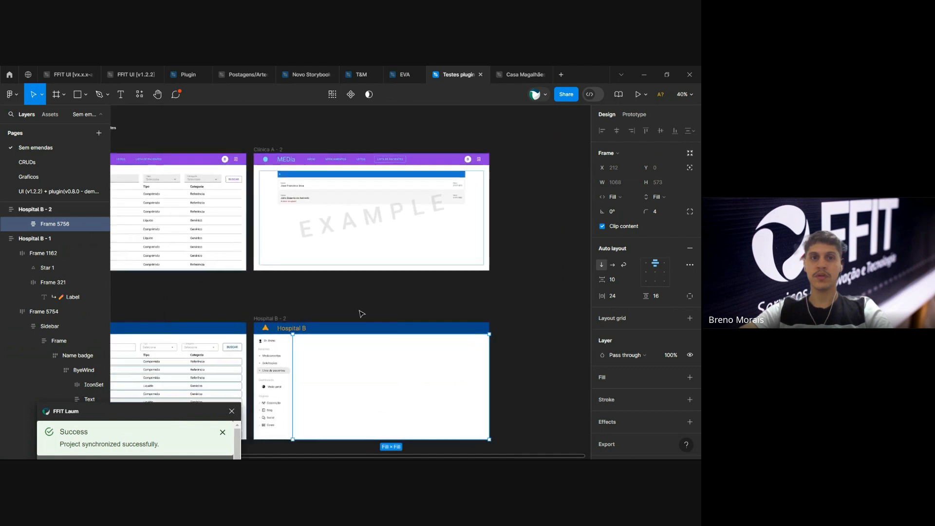
left_click(250, 128)
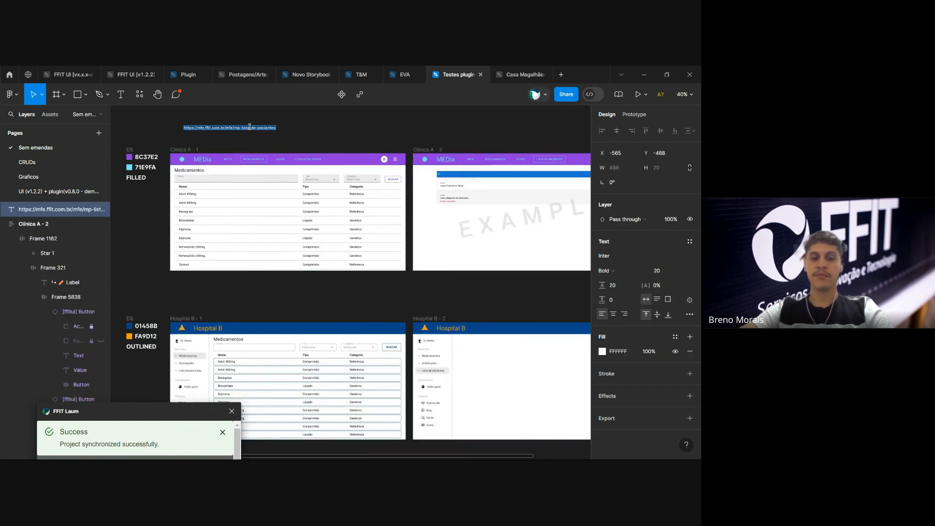
left_click(476, 355)
left_click(476, 355)
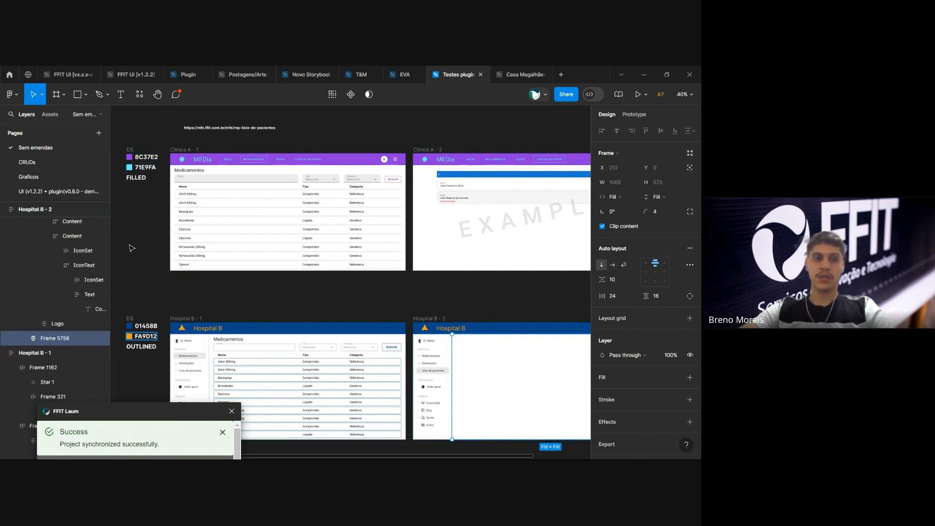
left_click_drag(141, 421, 135, 129)
left_click(218, 141)
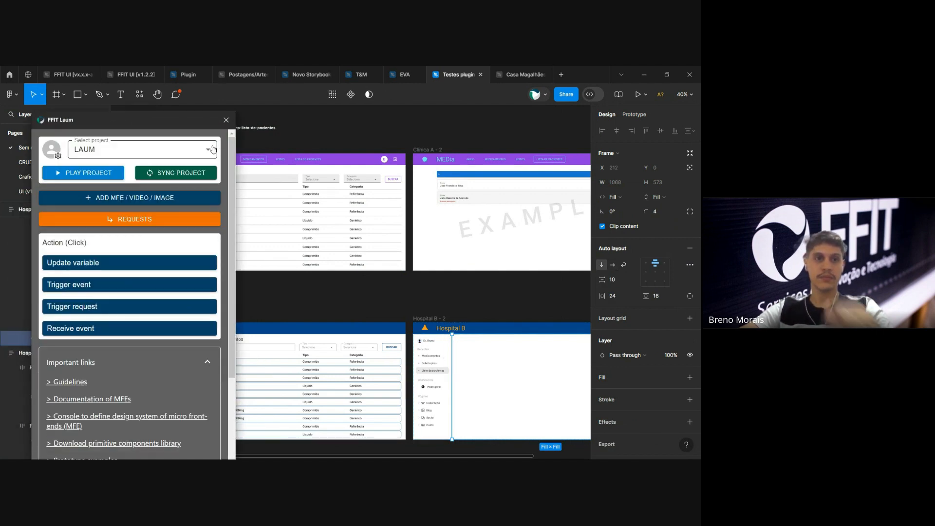
left_click(160, 199)
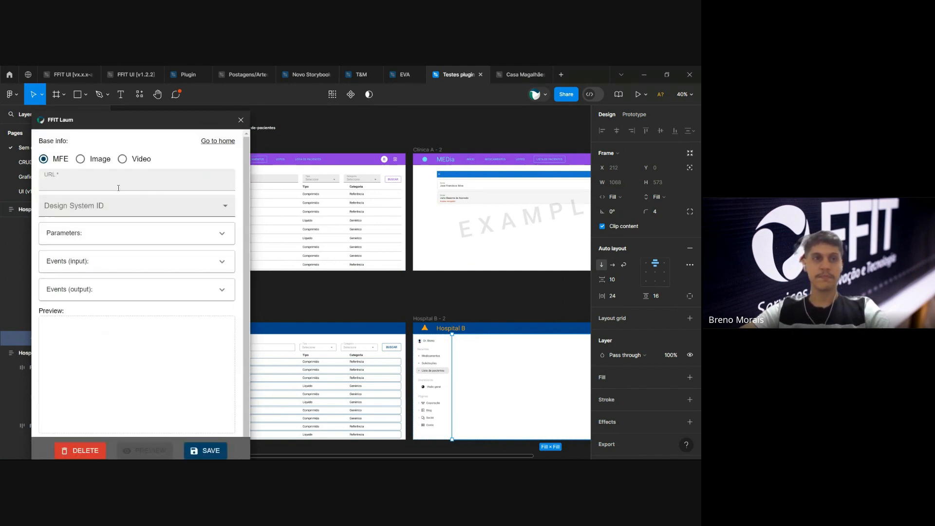
left_click(116, 184)
type("https://mfe.ffit.com.br/mfe/mp-lista-de-pacientes")
left_click(128, 208)
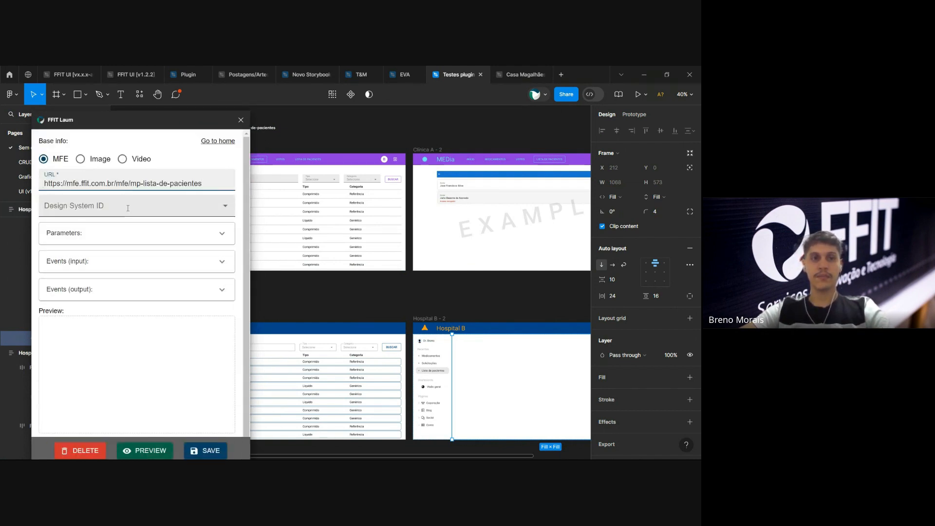
left_click(129, 208)
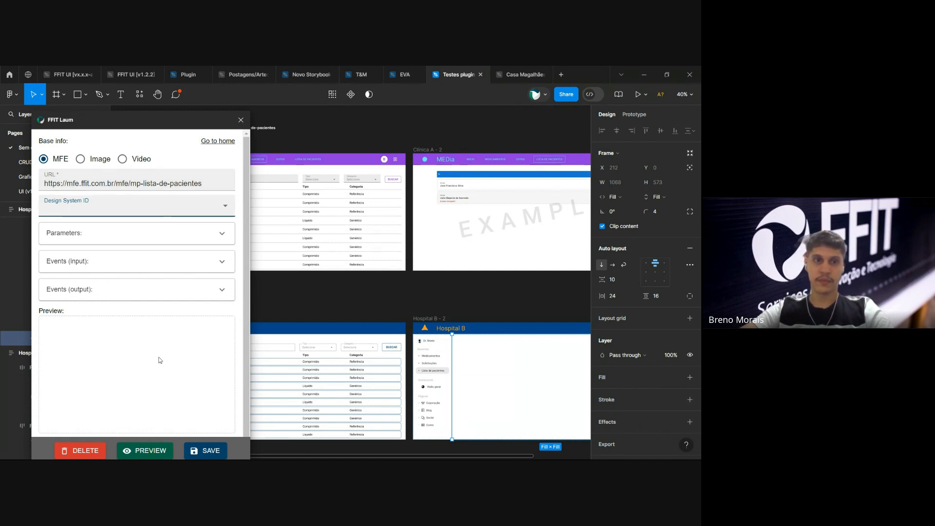
Leave the MFE form and switch the plugin's active project to Laum-2
left_click(212, 145)
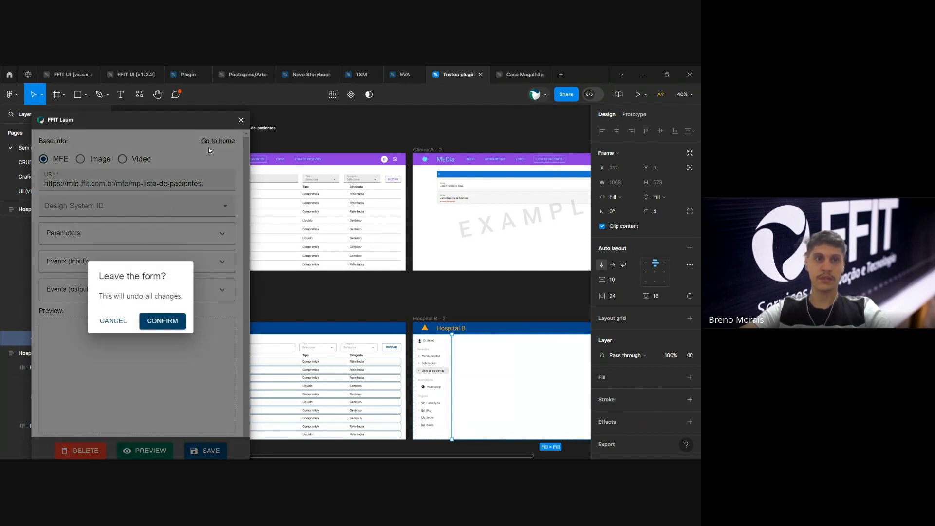
left_click(155, 320)
left_click(117, 159)
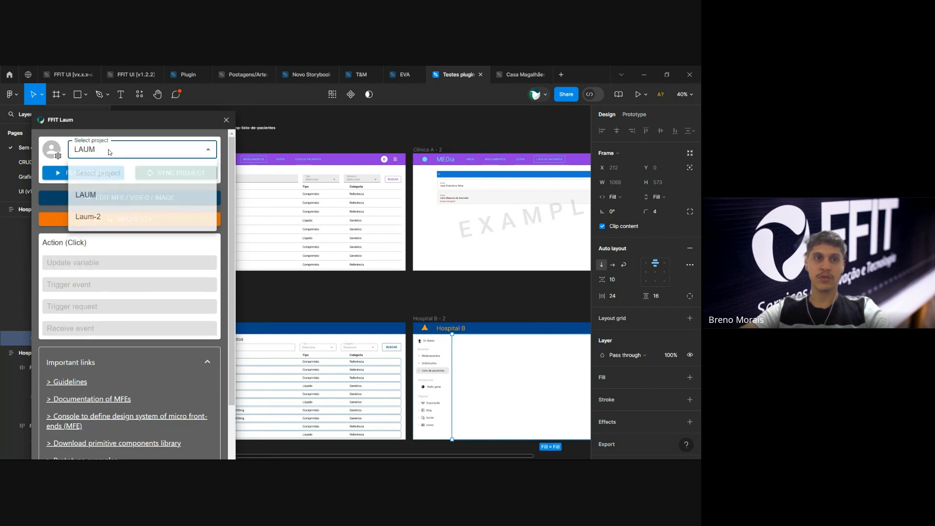
left_click(91, 223)
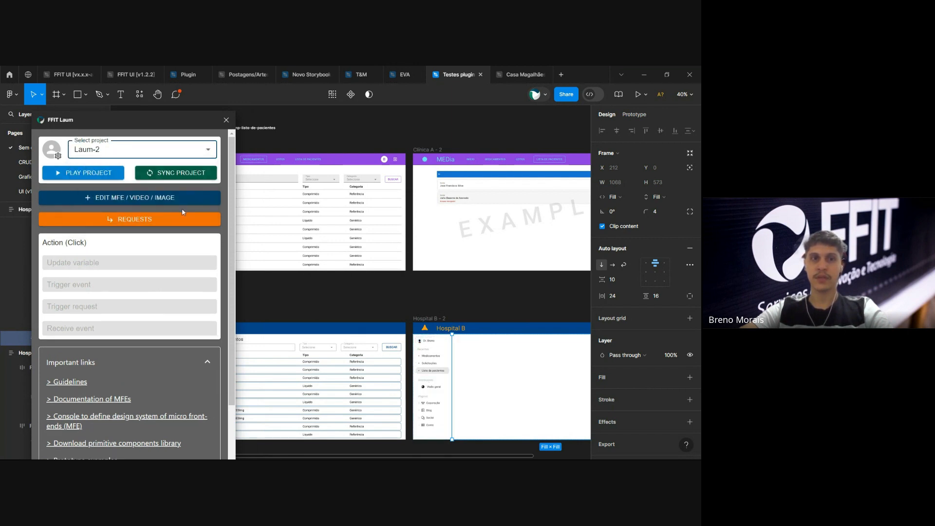
Reopen the MFE settings of the Hospital B - 2 content frame, check the Design System ID options and save the MFE
left_click(152, 197)
left_click(120, 206)
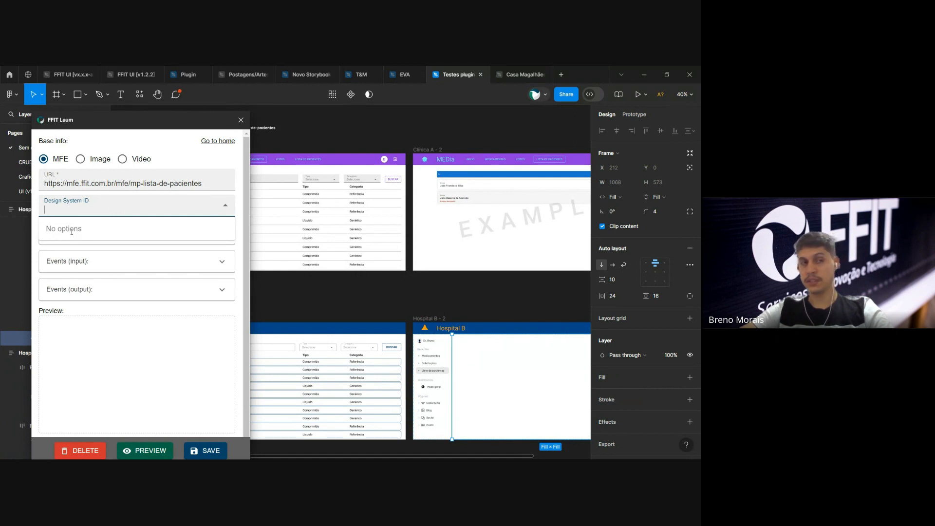
triple_click(177, 183)
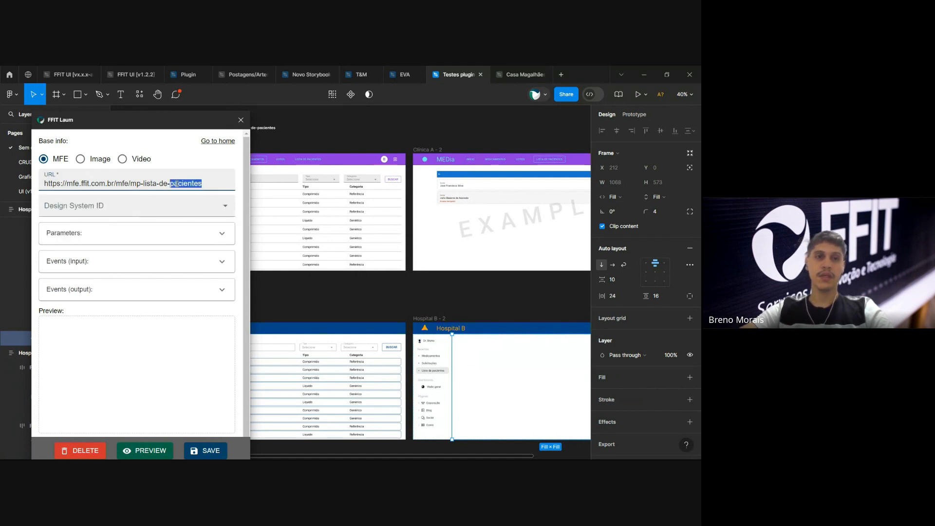
left_click(198, 449)
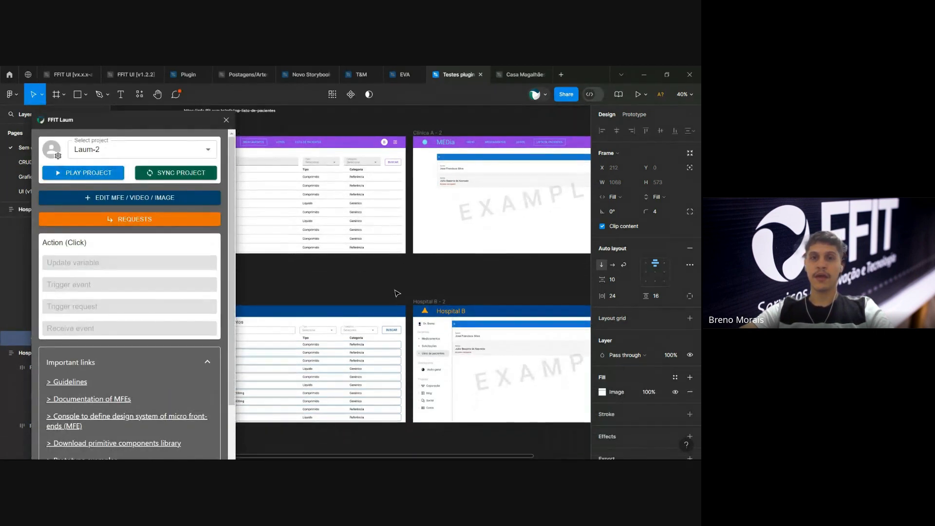
scroll(398, 293, "right", 3)
scroll(485, 379, "up", 2)
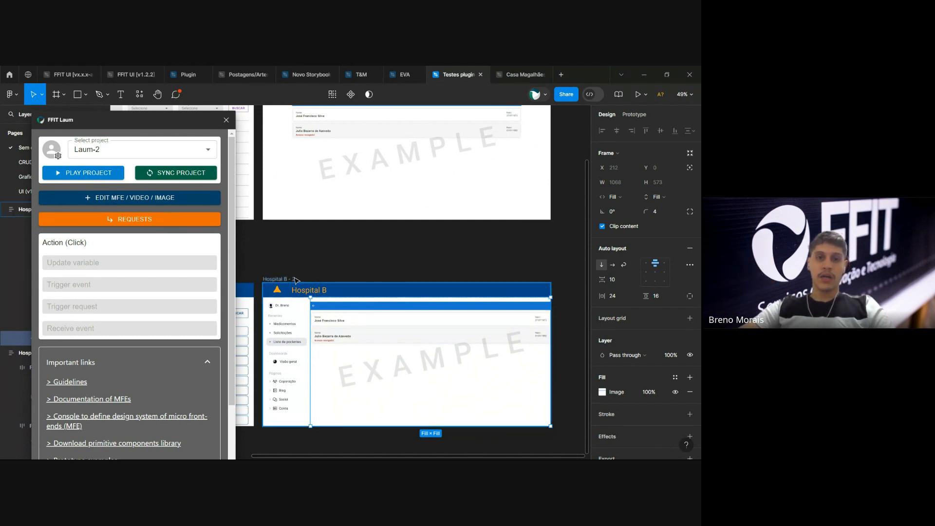
scroll(382, 279, "left", 3)
scroll(382, 279, "left", 5)
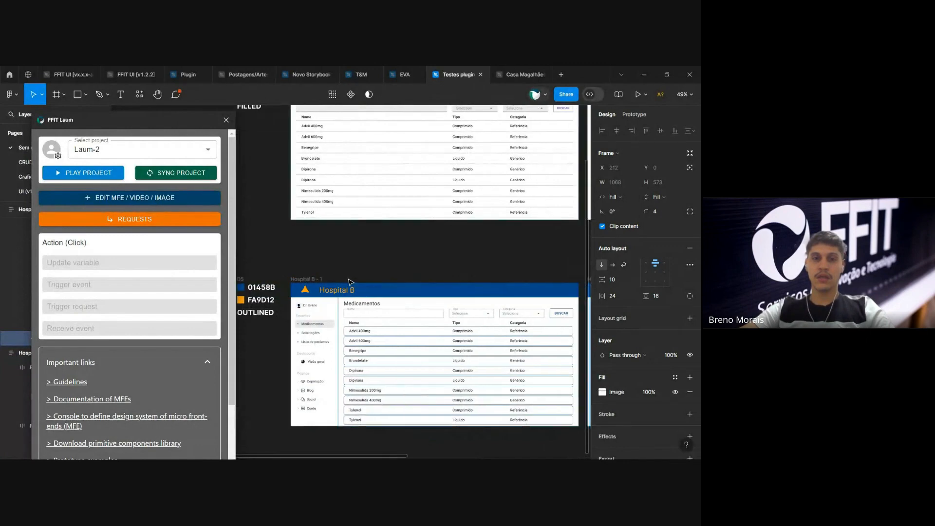
left_click(320, 282)
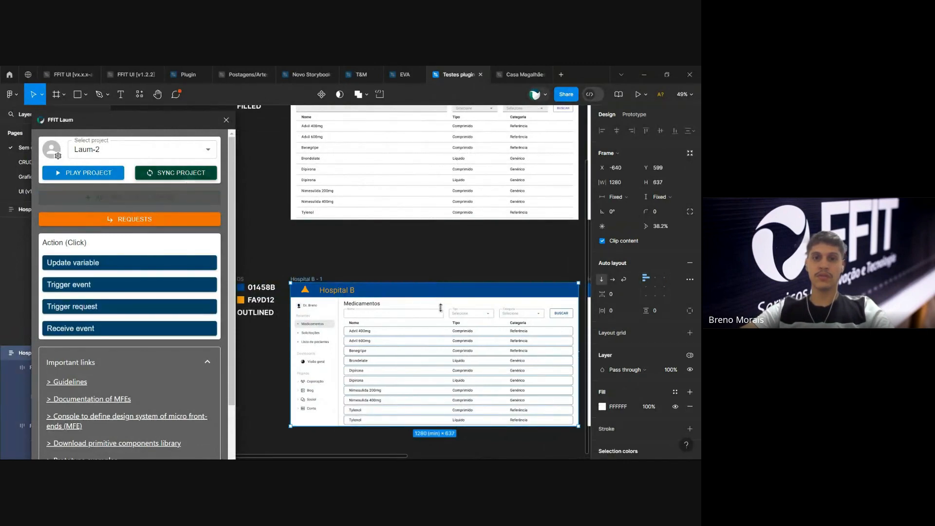
scroll(418, 342, "right", 5)
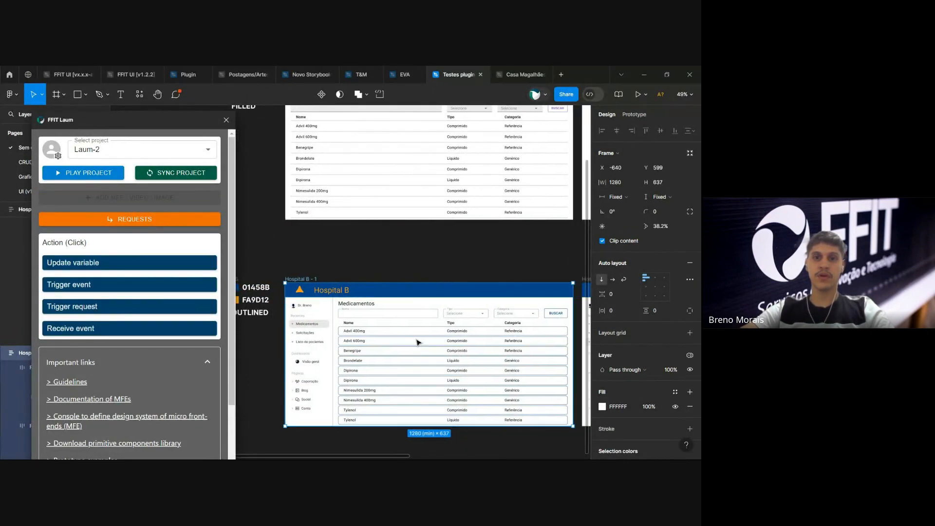
Wrap the MFE content frame of Hospital B - 2 in a new parent frame
left_click(440, 355)
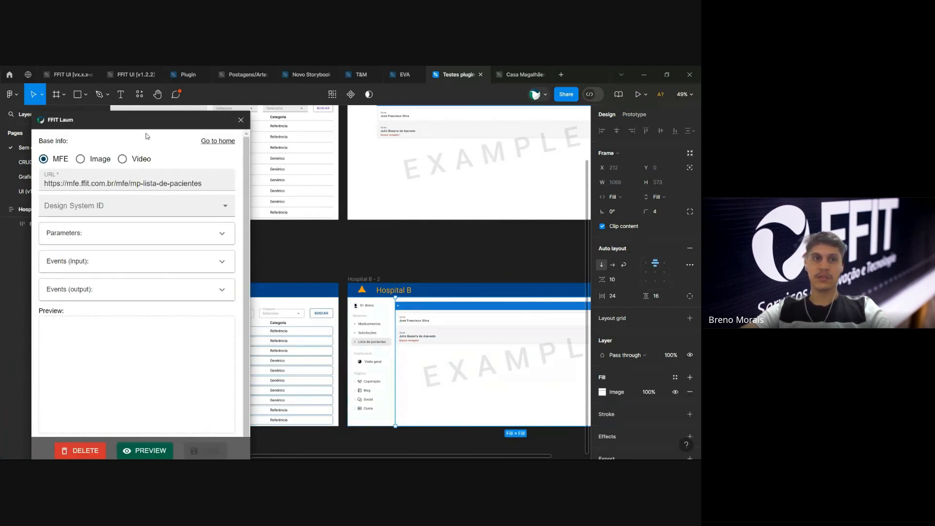
left_click_drag(146, 120, 253, 180)
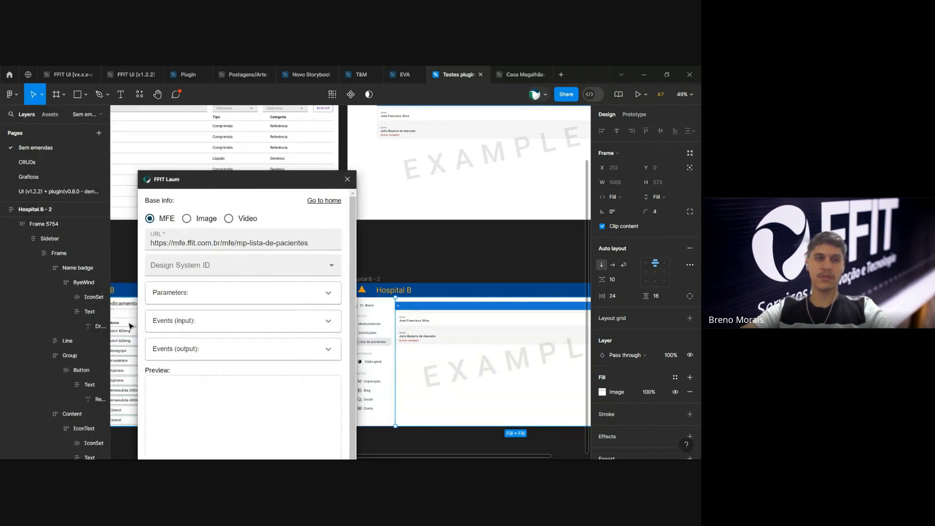
left_click(382, 324)
left_click(417, 327)
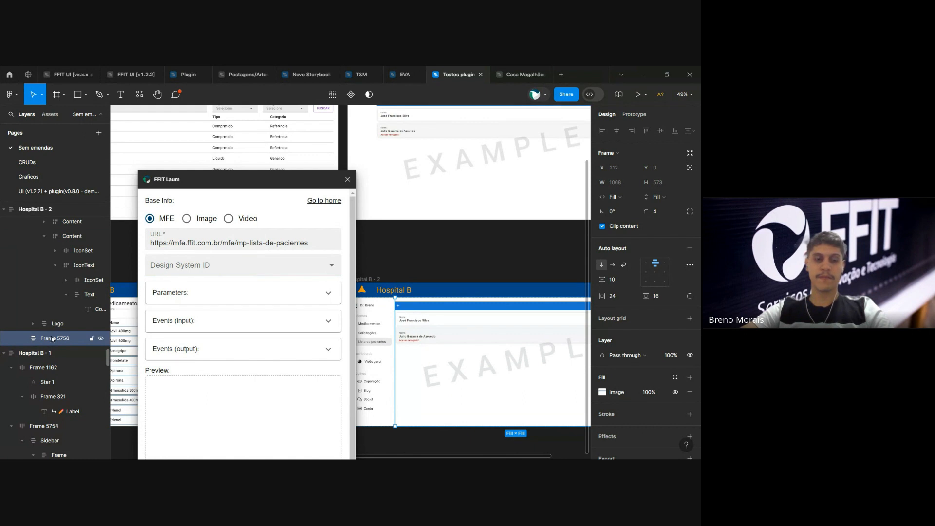
key("alt")
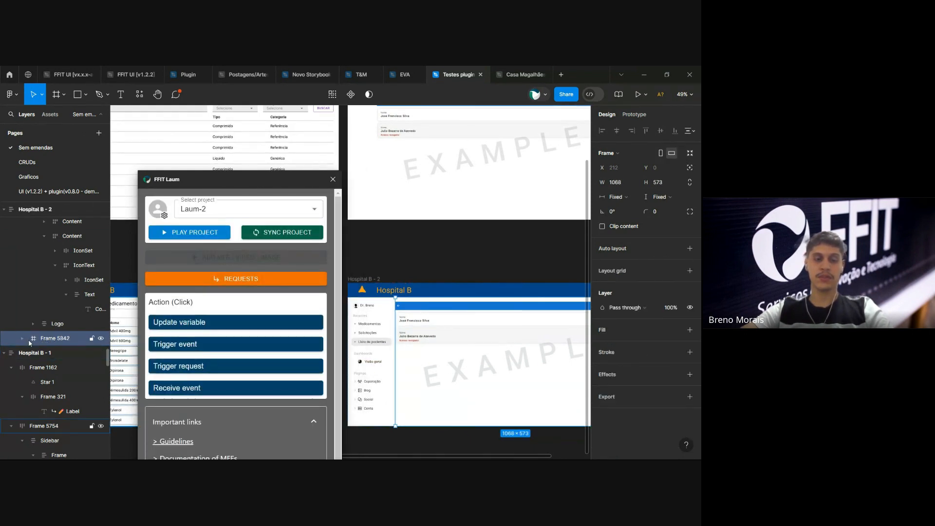
Give the wrapper frame auto layout with Fill width and height, 24 horizontal and vertical padding, and top-left alignment
key("shift+a")
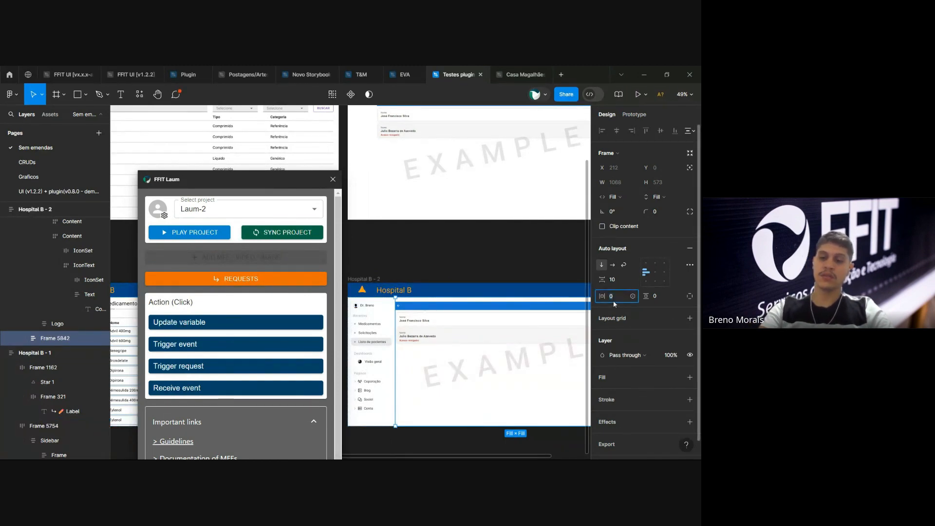
key("Tab")
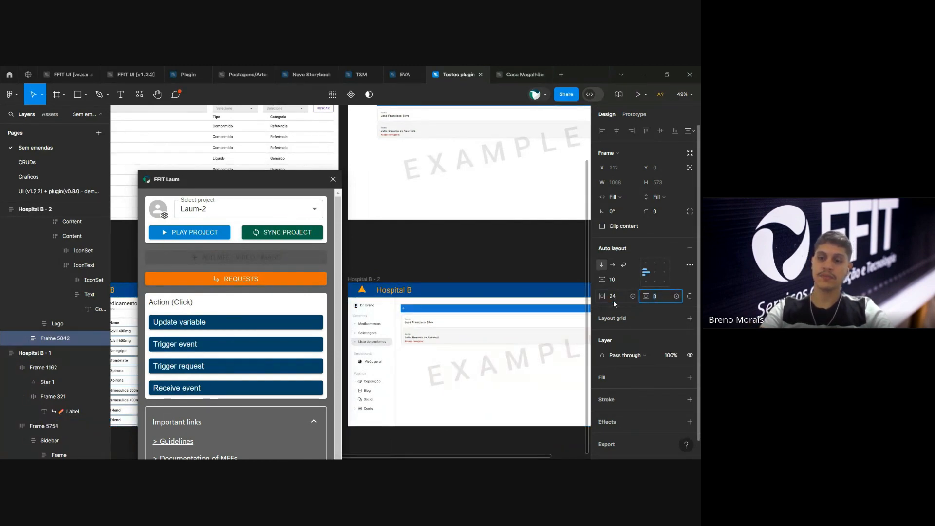
type("24")
key("Return")
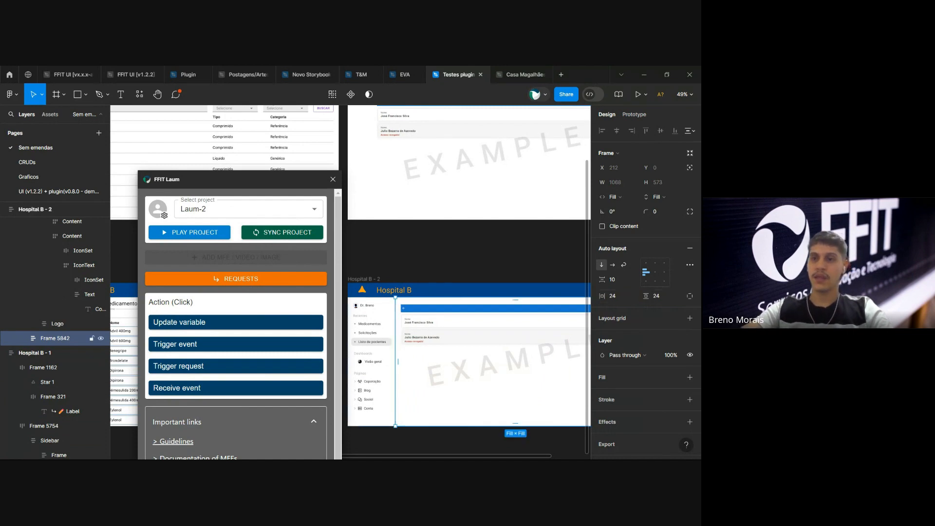
left_click(646, 263)
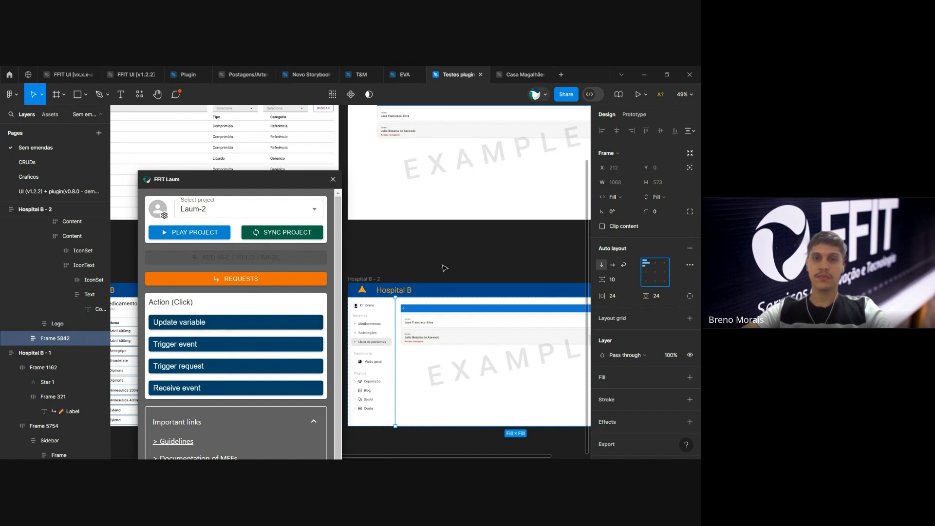
Select the Hospital B - 1 screen and synchronize it to the Laum-2 project
left_click_drag(247, 173, 157, 148)
scroll(420, 266, "left", 5)
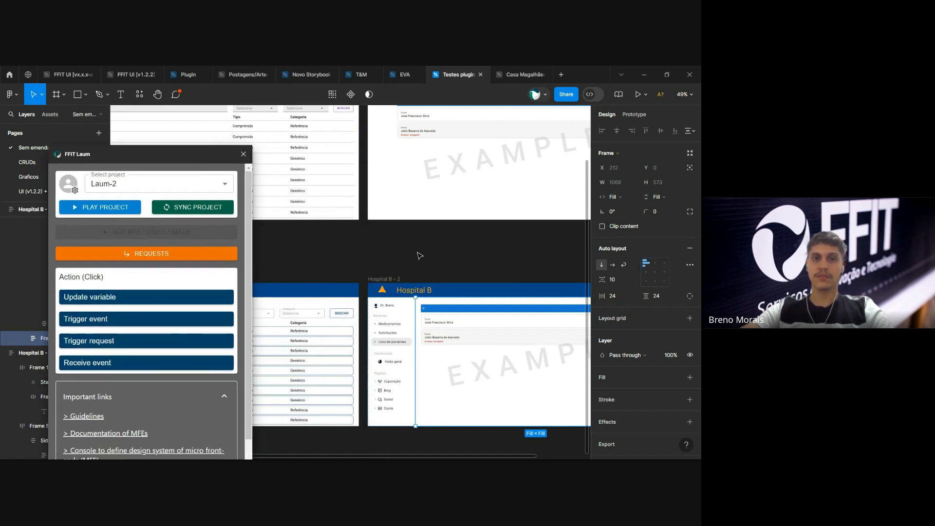
left_click(407, 279)
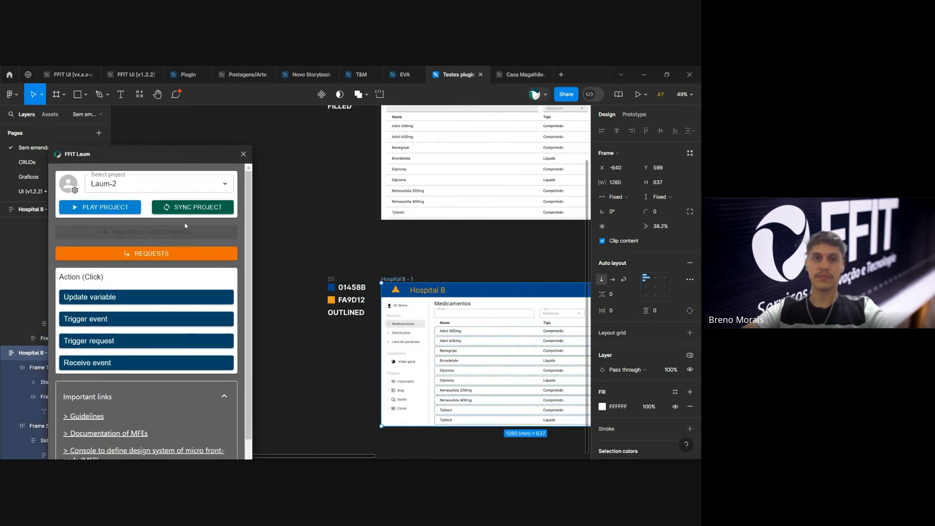
left_click(198, 210)
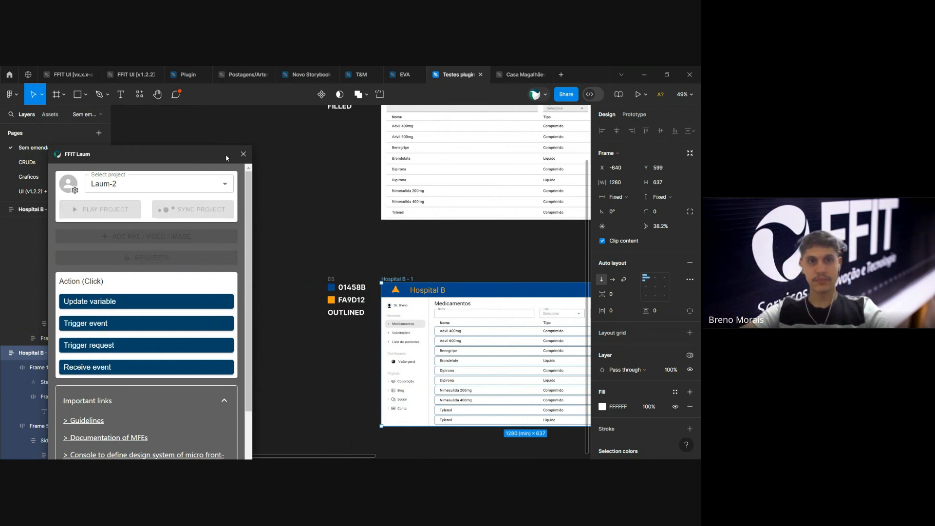
left_click_drag(202, 159, 206, 119)
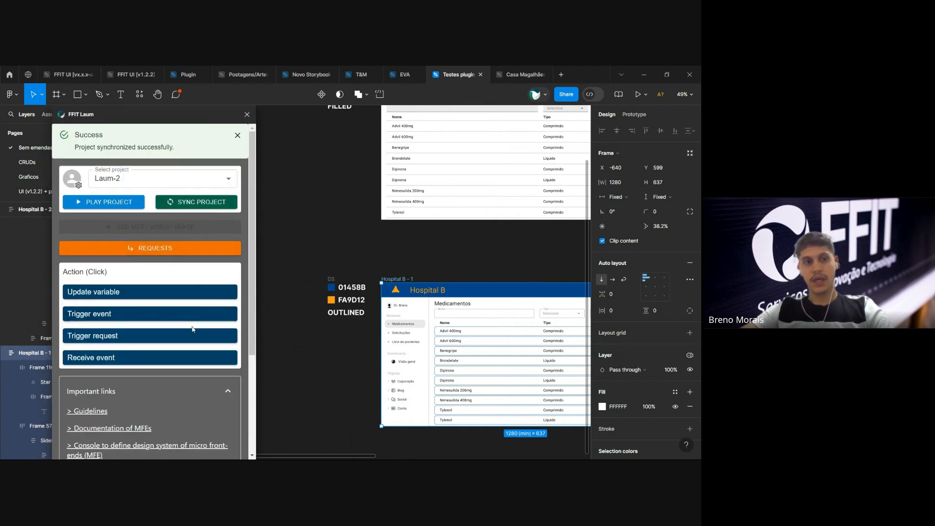
Open the web console for defining the design system of micro front-ends from the plugin's important links
scroll(192, 329, "down", 3)
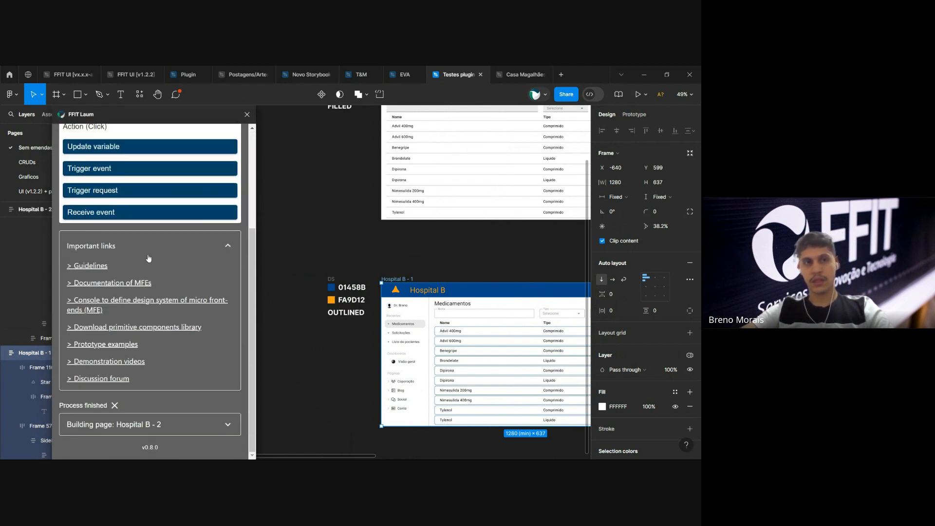
scroll(166, 301, "up", 1)
scroll(165, 301, "up", 2)
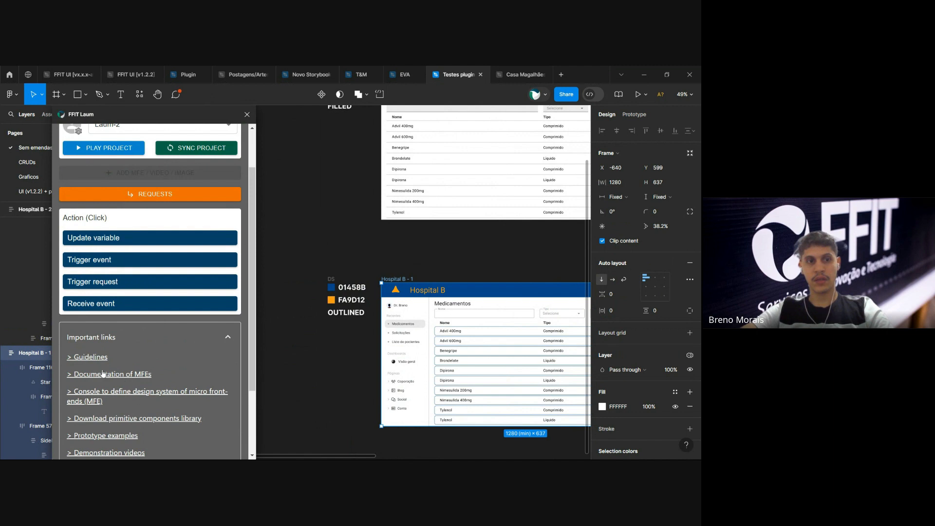
scroll(124, 345, "down", 1)
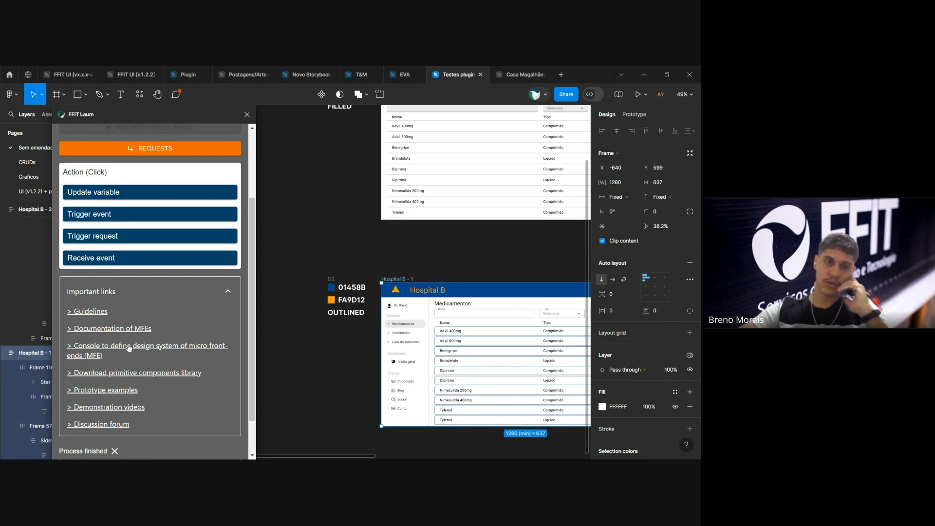
left_click(182, 347)
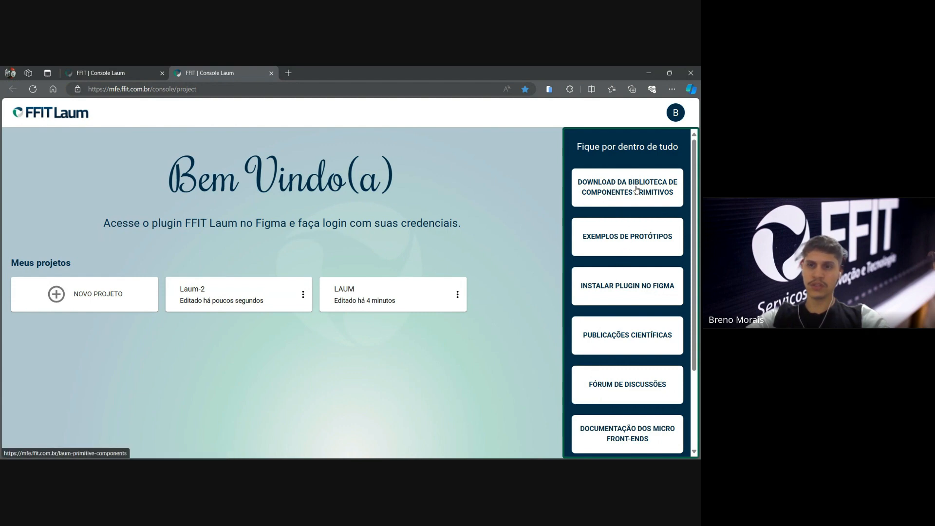
Look over the console's resource links and open the Laum-2 project's design systems
scroll(623, 407, "down", 1)
scroll(622, 406, "down", 1)
scroll(622, 341, "up", 2)
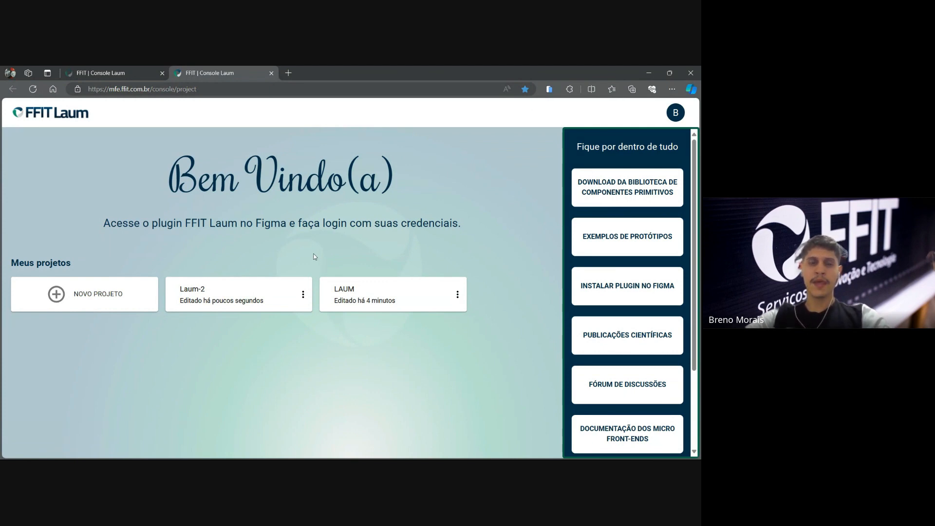
left_click(233, 288)
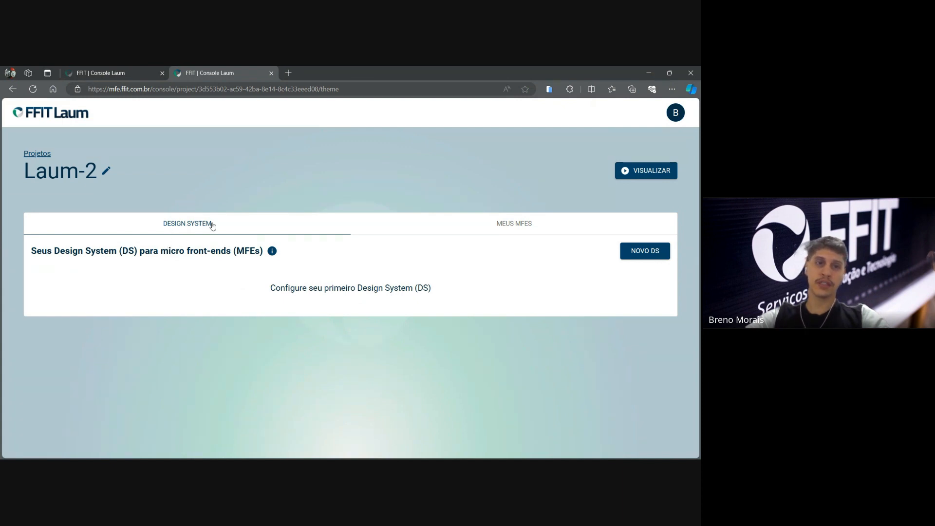
Look at the Laum-2 project's micro front-ends, then add a new design system named Hospital
left_click(494, 227)
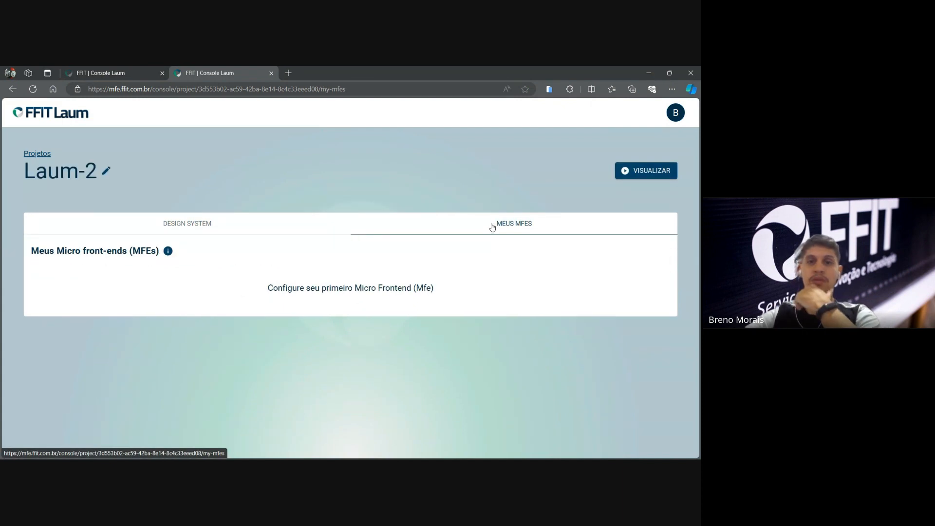
left_click(242, 227)
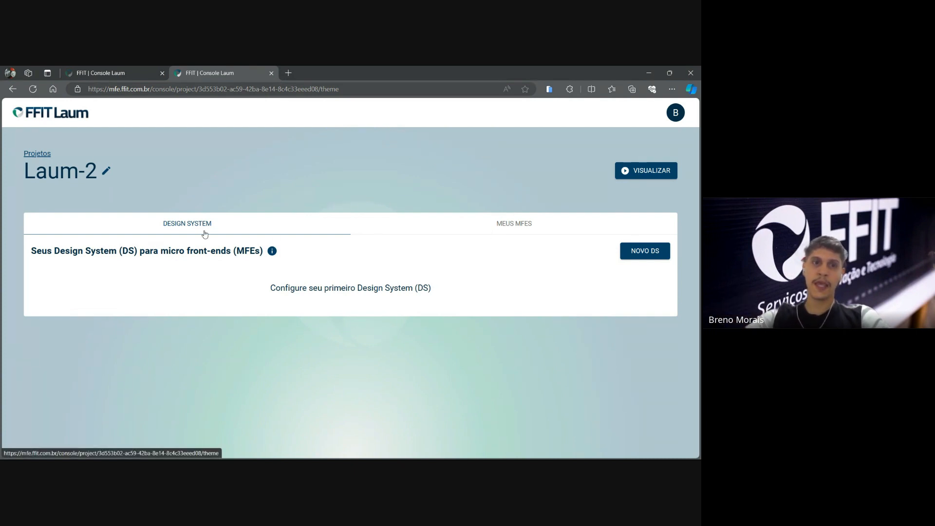
left_click(639, 251)
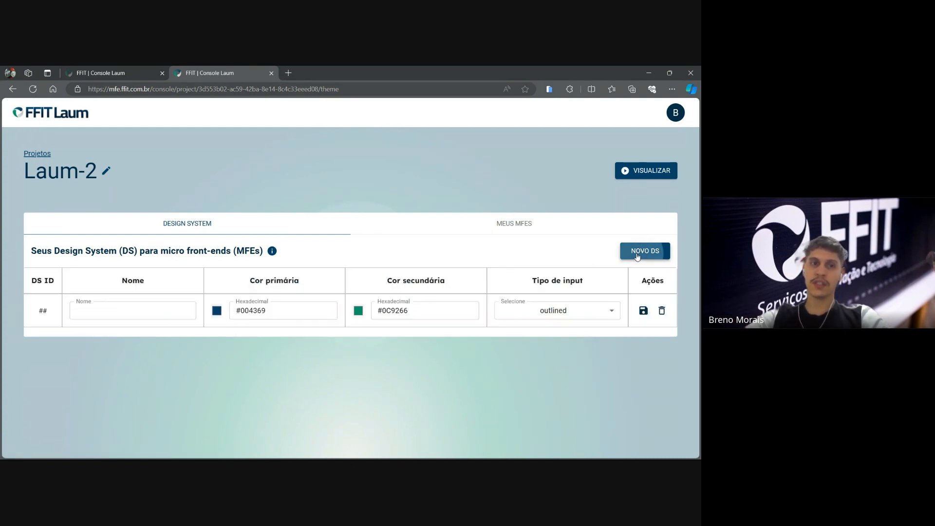
left_click(114, 314)
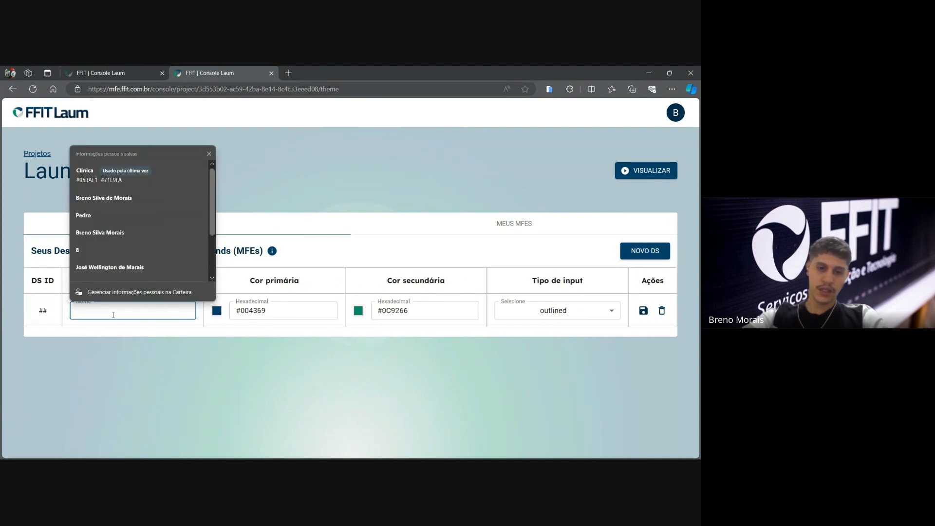
type("Hospital")
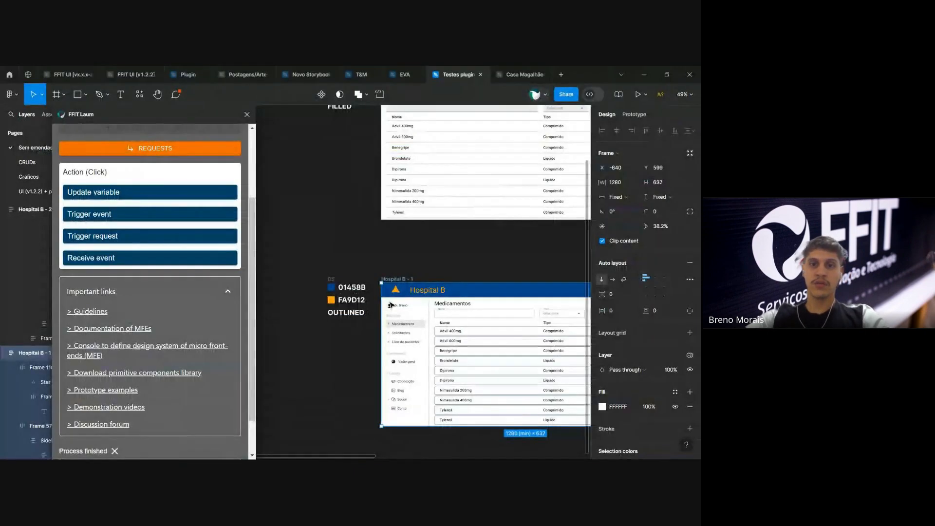
Copy the blue color code 01458B from the Hospital B design specs in Figma and set it as the Hospital design system's primary color
double_click(357, 291)
key("ctrl+c")
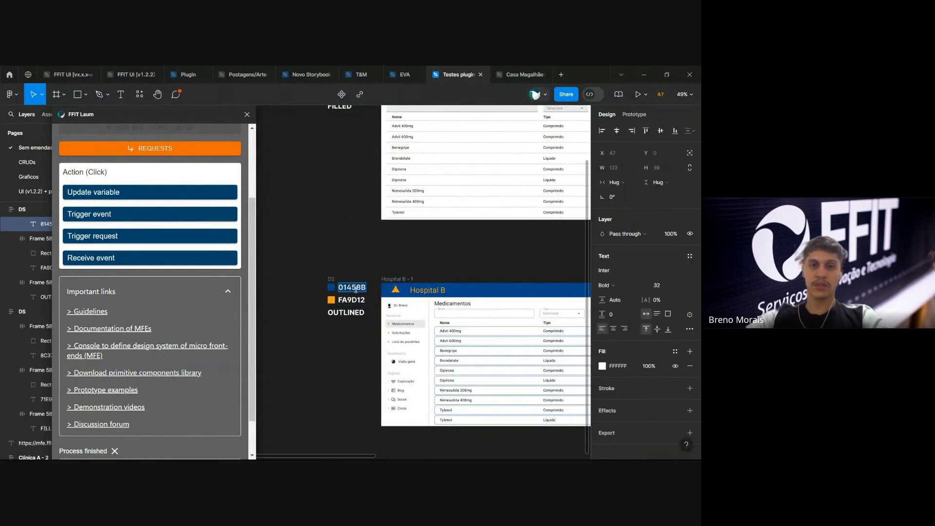
key("alt+Tab")
left_click(275, 309)
double_click(267, 311)
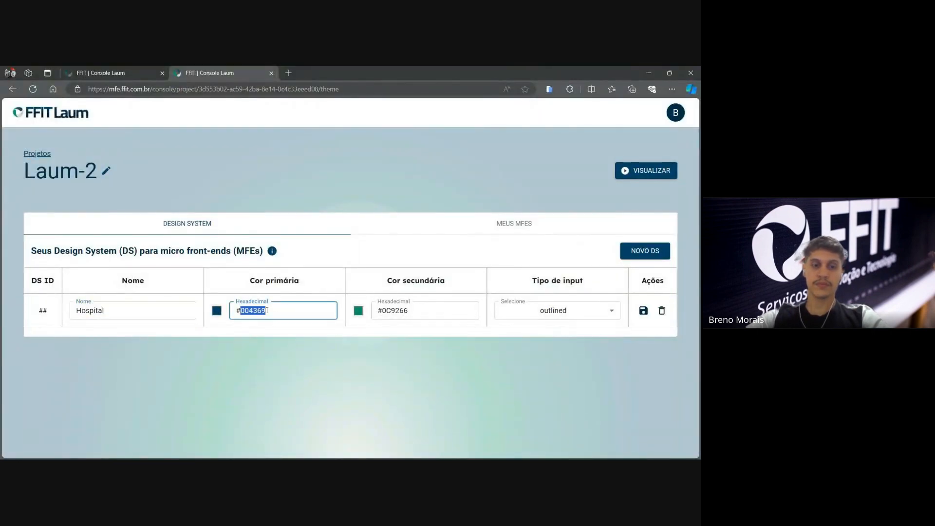
key("ctrl+v")
Copy the orange color code FA9D12 from the Hospital B specs in Figma and set it as the design system's secondary color
key("alt+Tab")
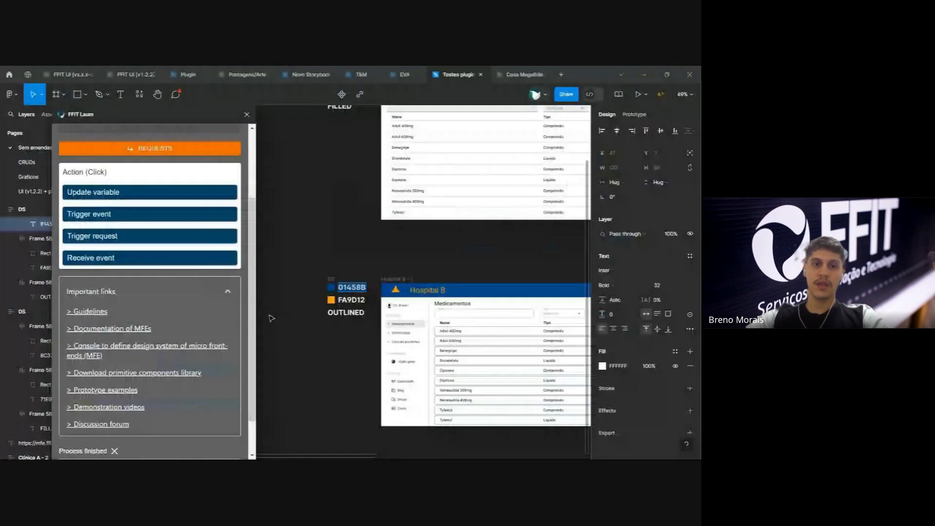
double_click(359, 303)
key("ctrl+c")
key("alt+Tab")
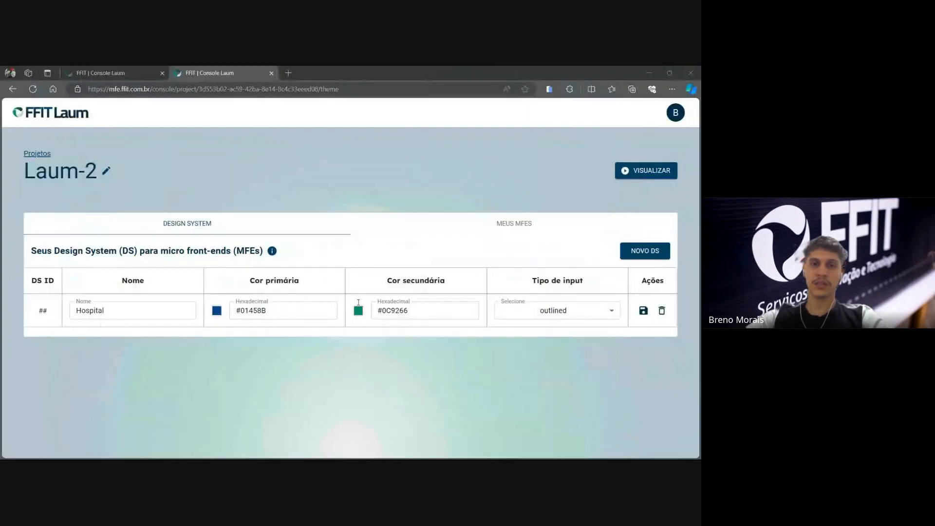
left_click(398, 311)
double_click(397, 311)
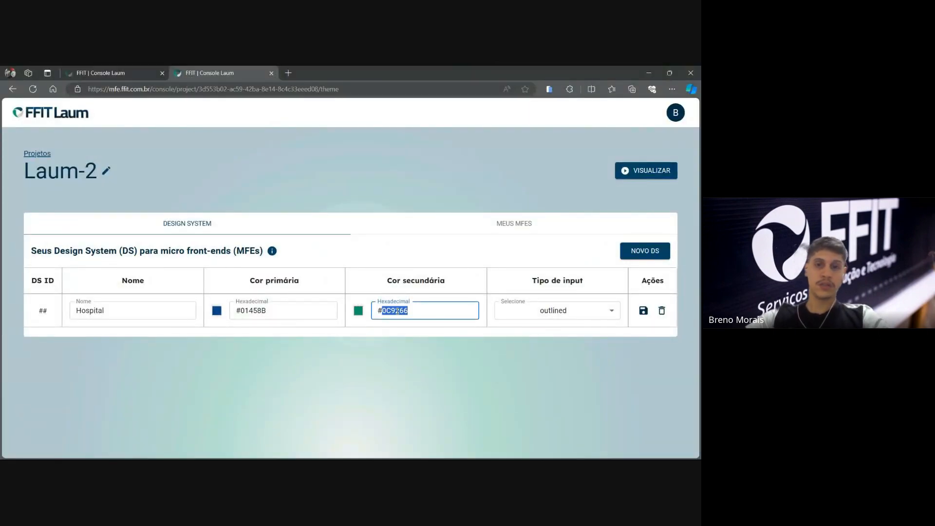
key("ctrl+v")
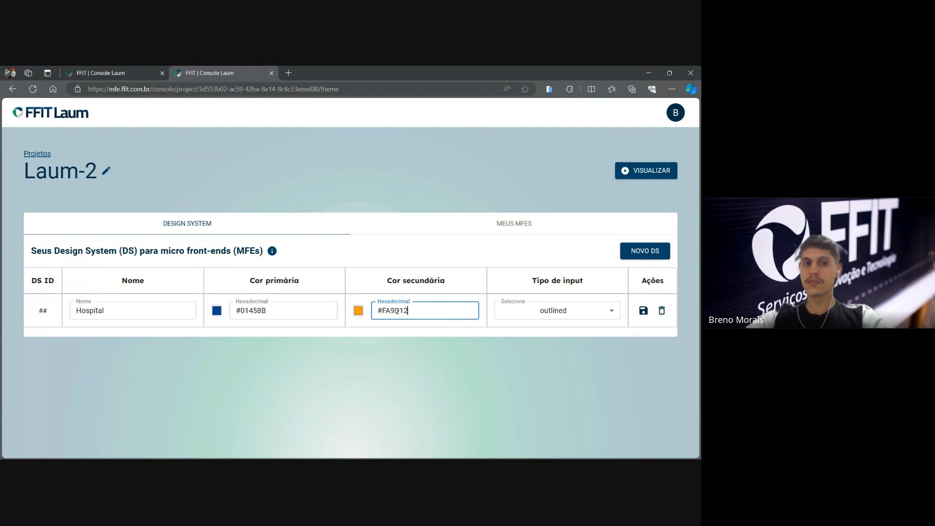
Check the input type in the Figma specs, try standard and filled, set it to outlined, and save the Hospital design system
key("alt+Tab")
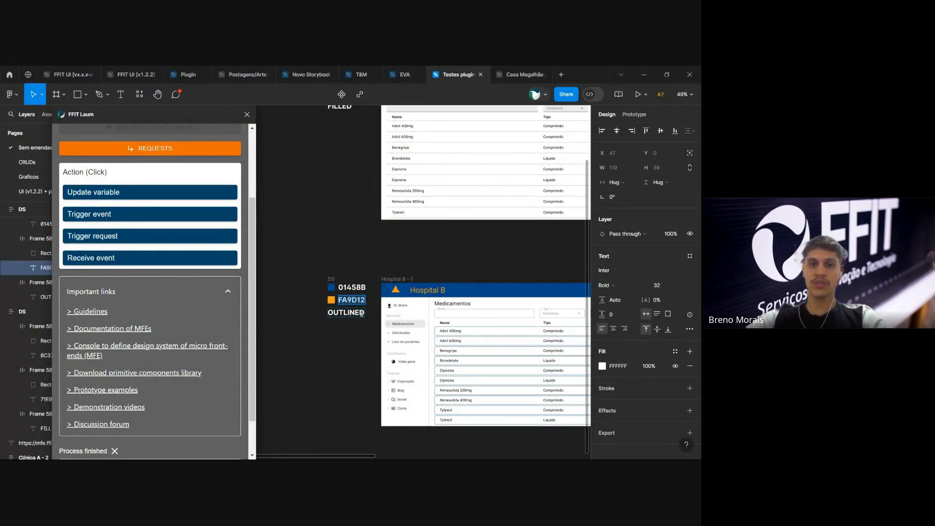
key("alt+Tab")
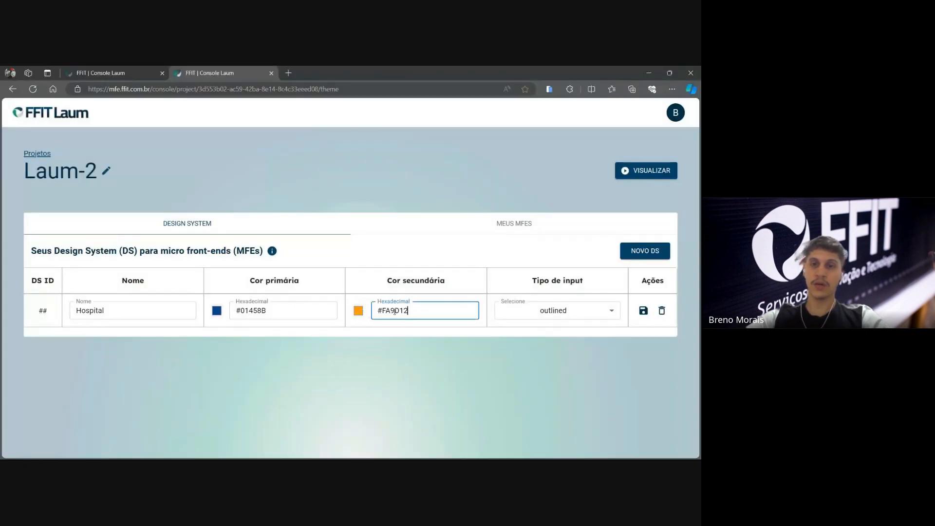
left_click(559, 312)
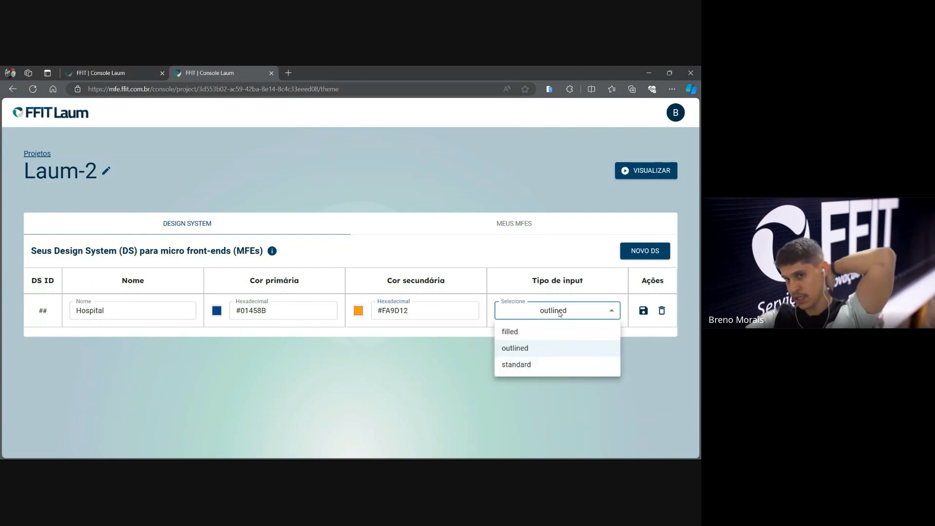
left_click(533, 363)
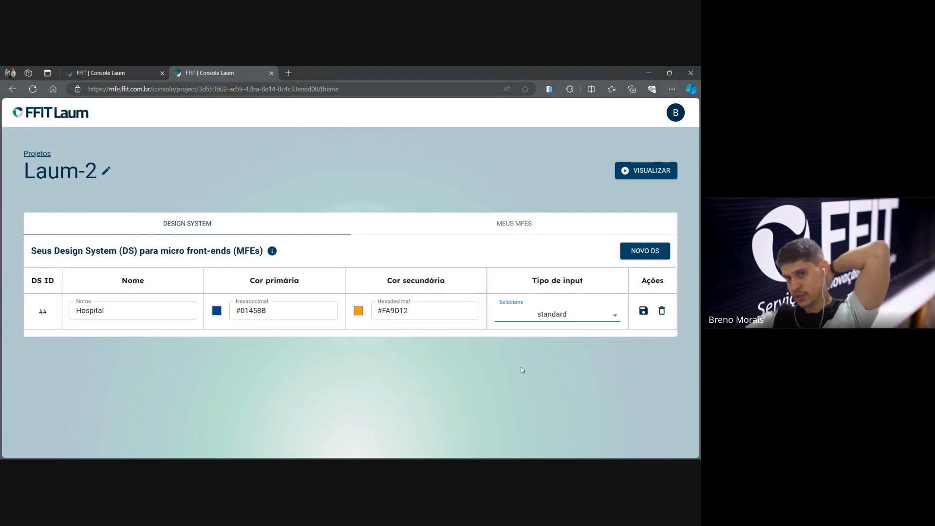
left_click(546, 319)
left_click(522, 331)
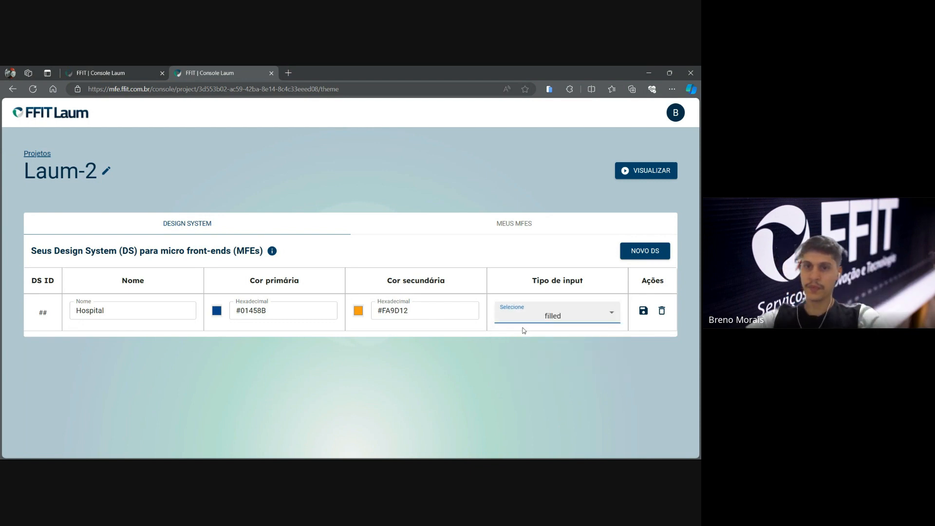
left_click(547, 317)
left_click(542, 350)
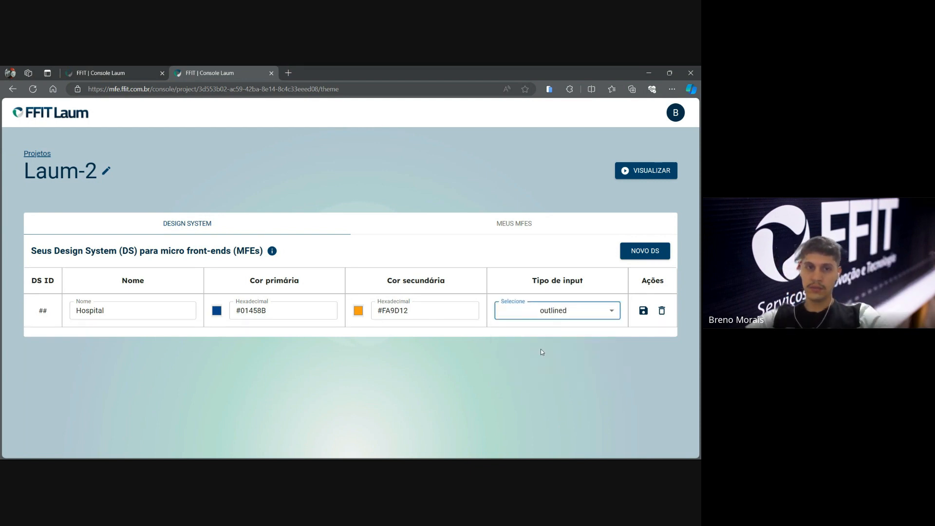
left_click(644, 311)
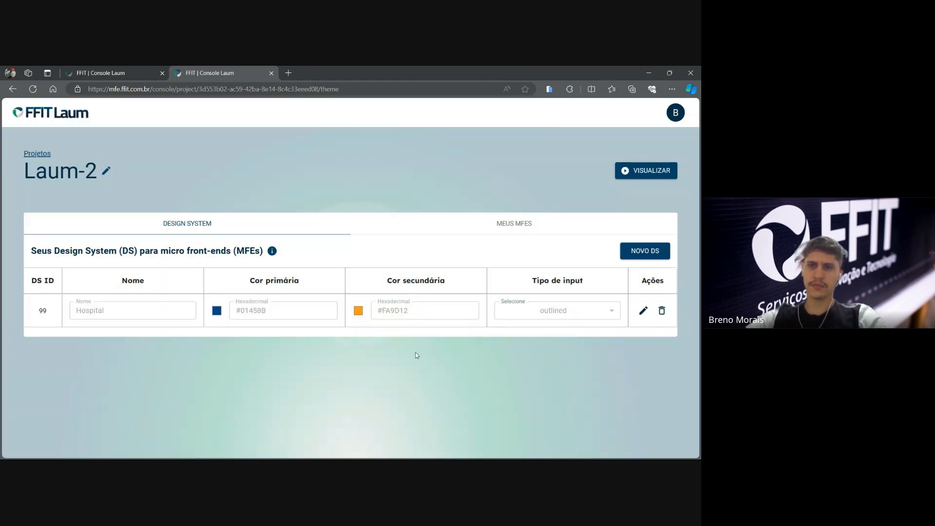
In Figma, open the patient list MFE of the Hospital B - 2 screen for editing and show its Design System ID options
key("alt+Tab")
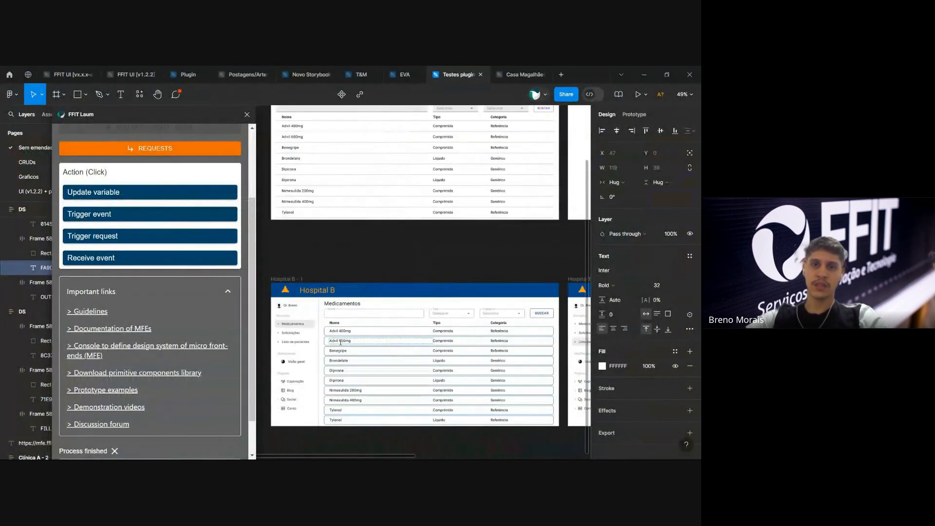
scroll(341, 342, "right", 5)
left_click(465, 347)
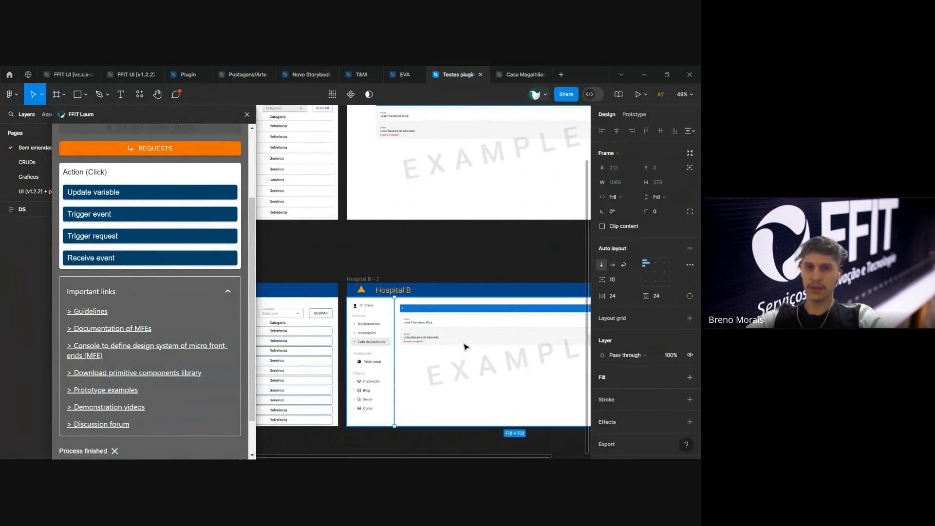
double_click(465, 347)
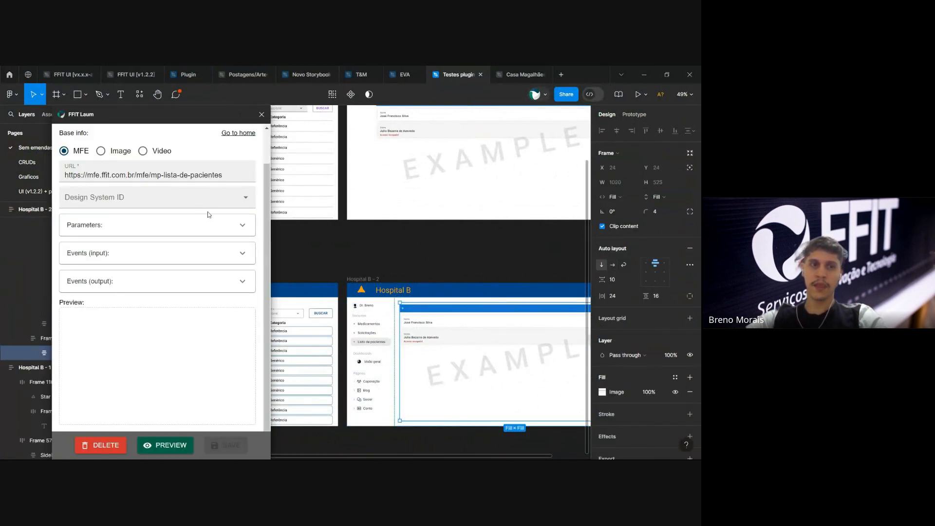
left_click(195, 198)
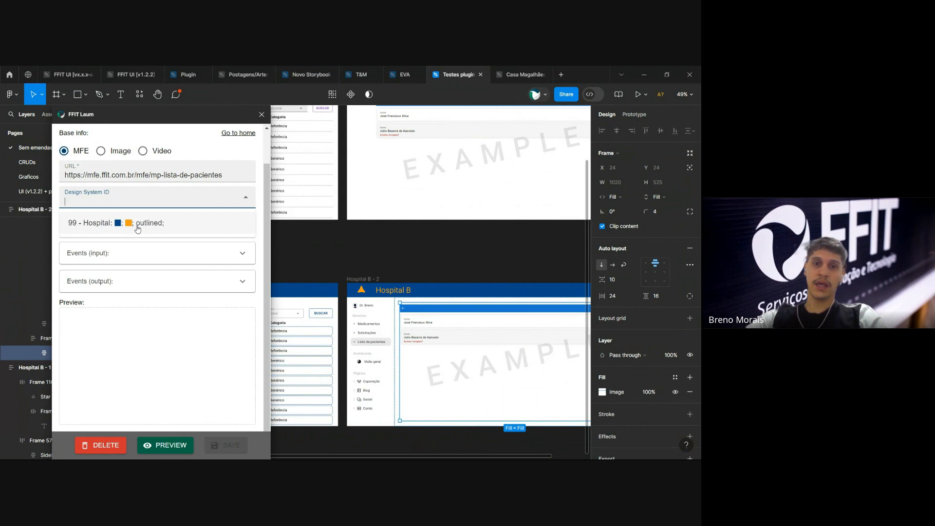
In the web console, preview the Laum-2 flow and test the patient list by opening the first patient and requesting a diagnosis
key("alt+Tab")
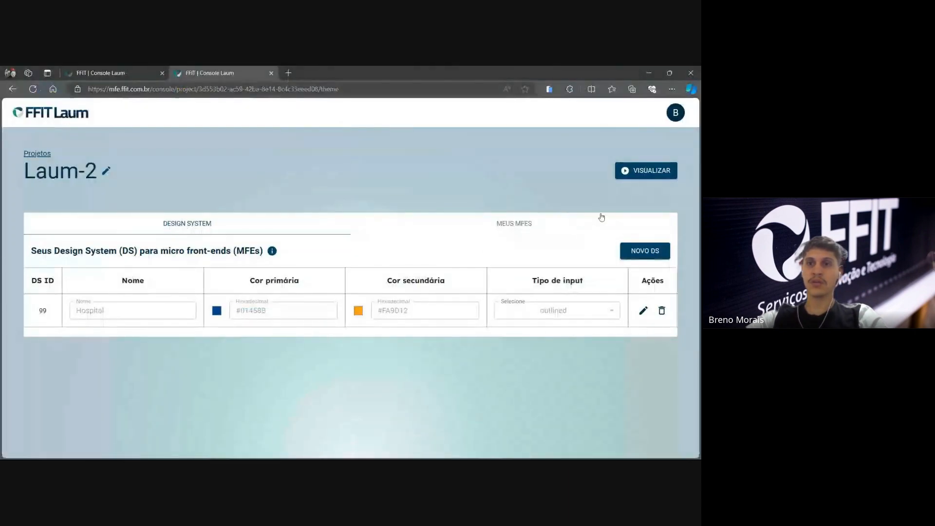
left_click(633, 175)
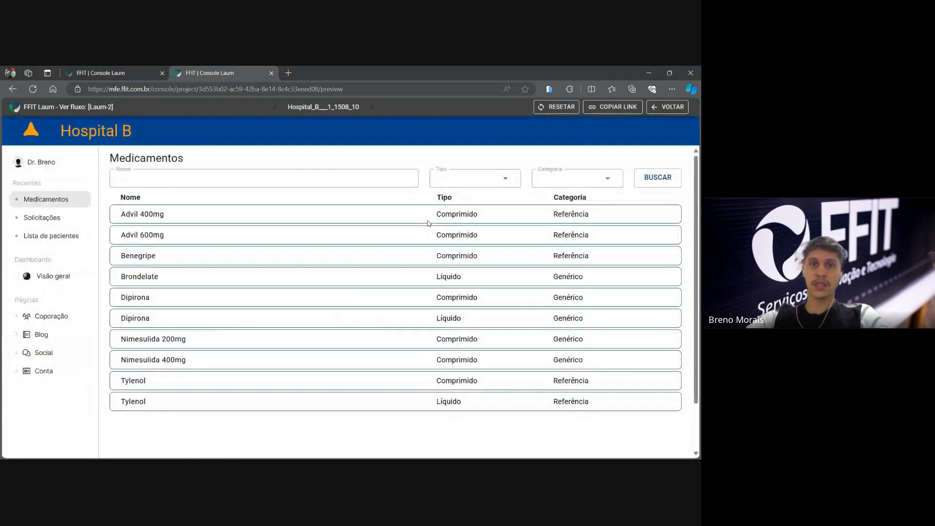
left_click(62, 237)
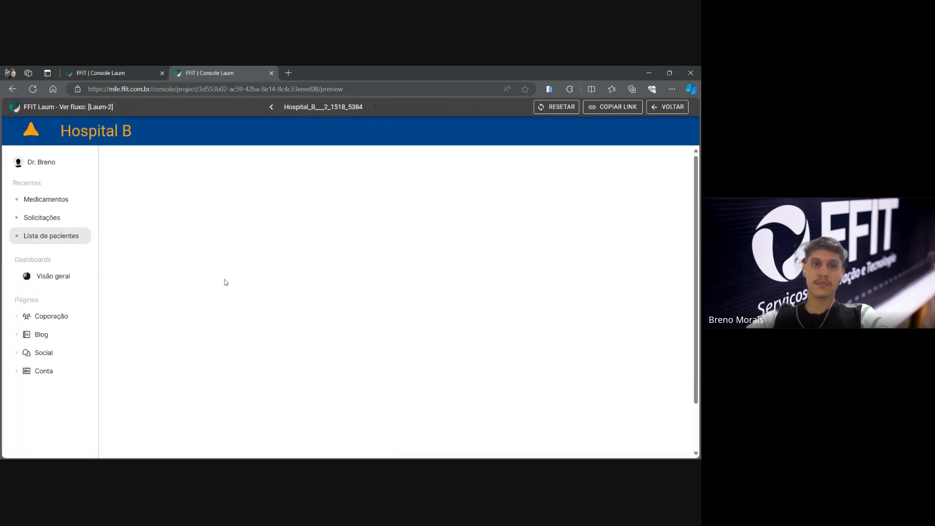
left_click(234, 200)
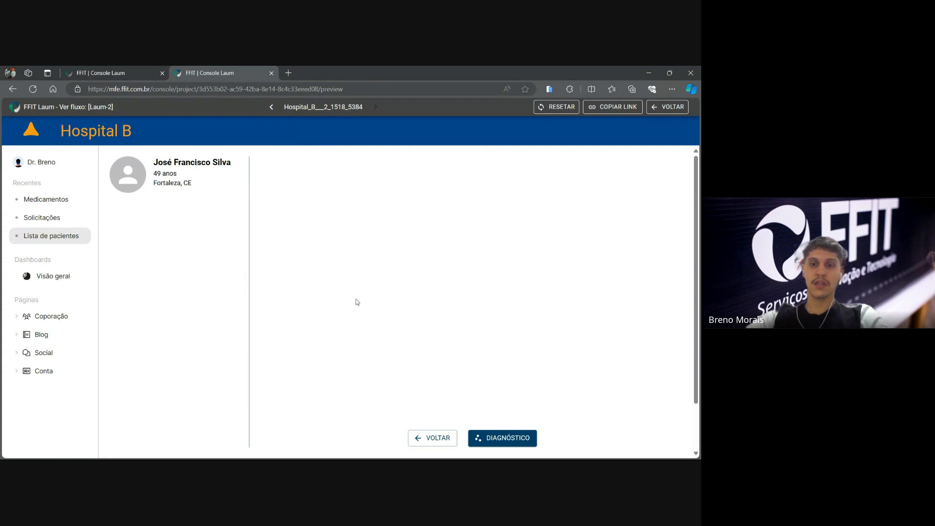
left_click(495, 440)
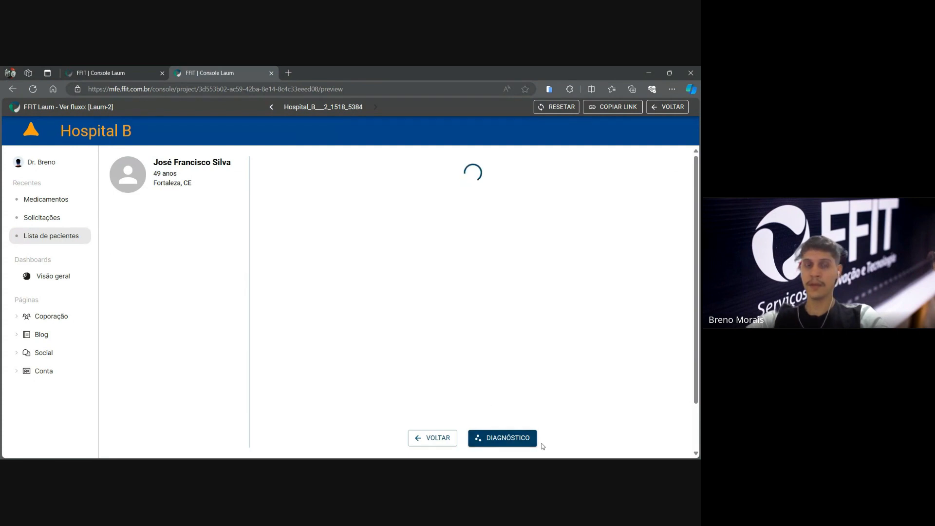
Back in Figma, assign design system 99 - Hospital to the patient list MFE, preview it with a patient opened, and save
key("alt+Tab")
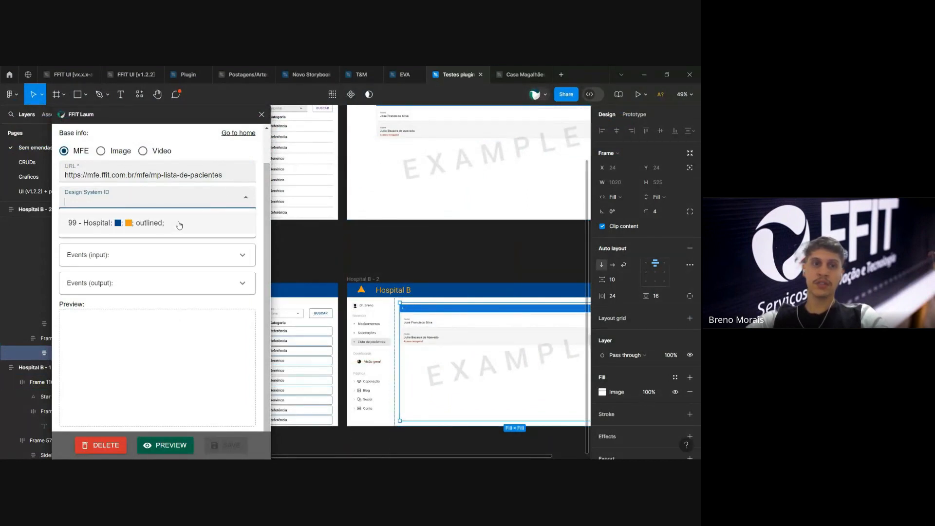
left_click(178, 224)
left_click(176, 444)
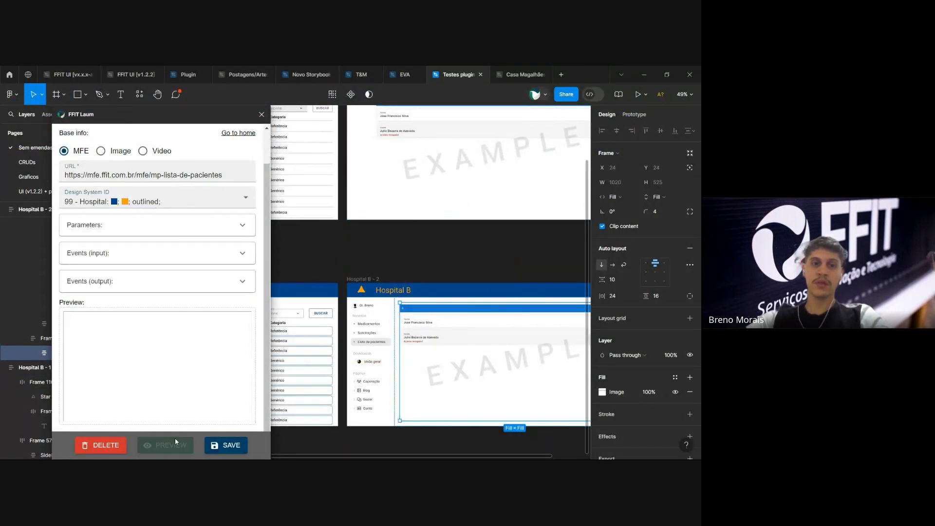
left_click(187, 337)
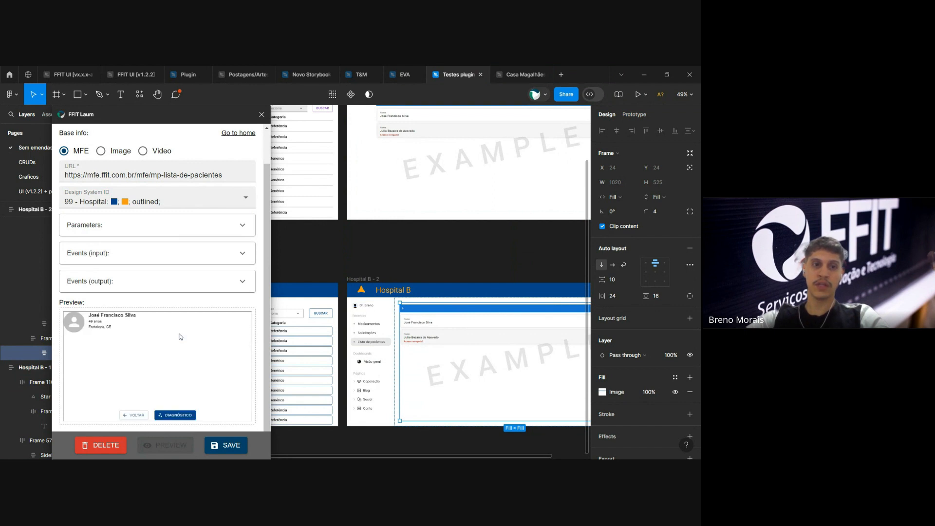
left_click(225, 445)
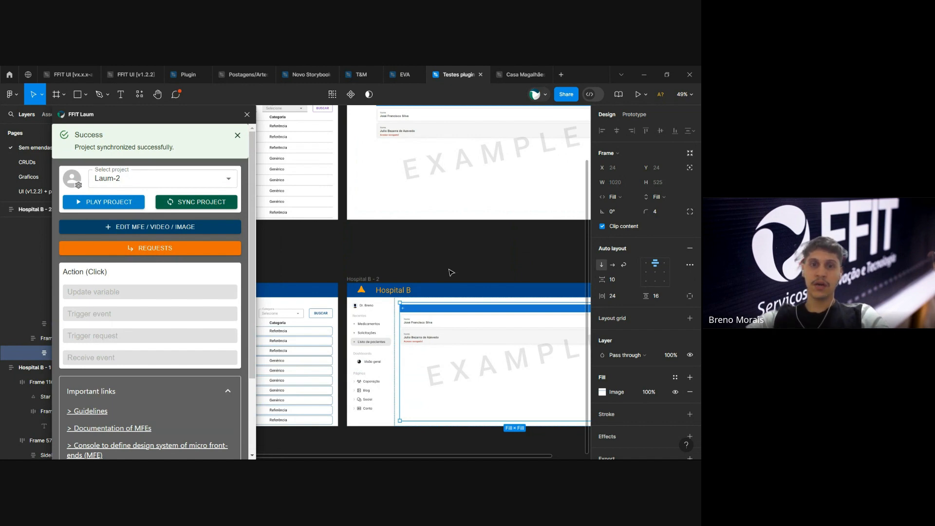
Select the Hospital B - 1 screen and synchronize the updated design to the Laum-2 project again
scroll(443, 271, "left", 5)
left_click(338, 279)
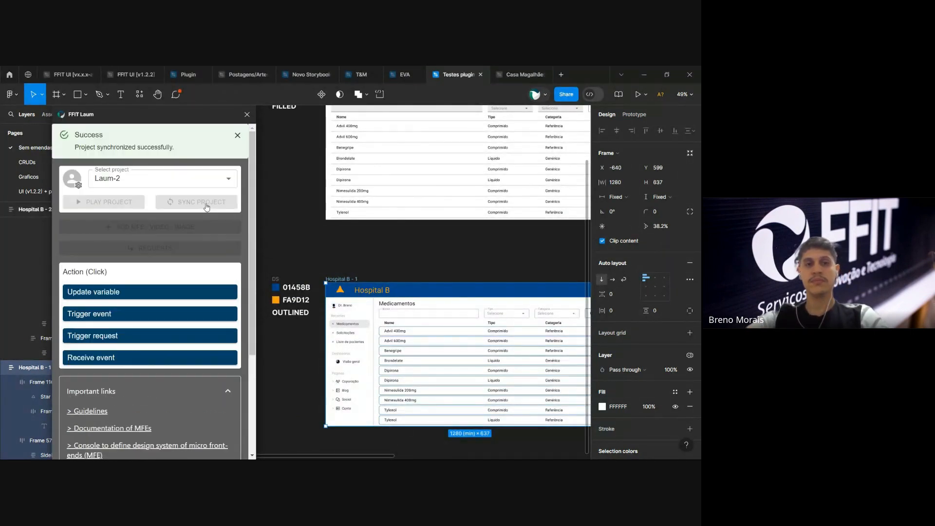
left_click(206, 203)
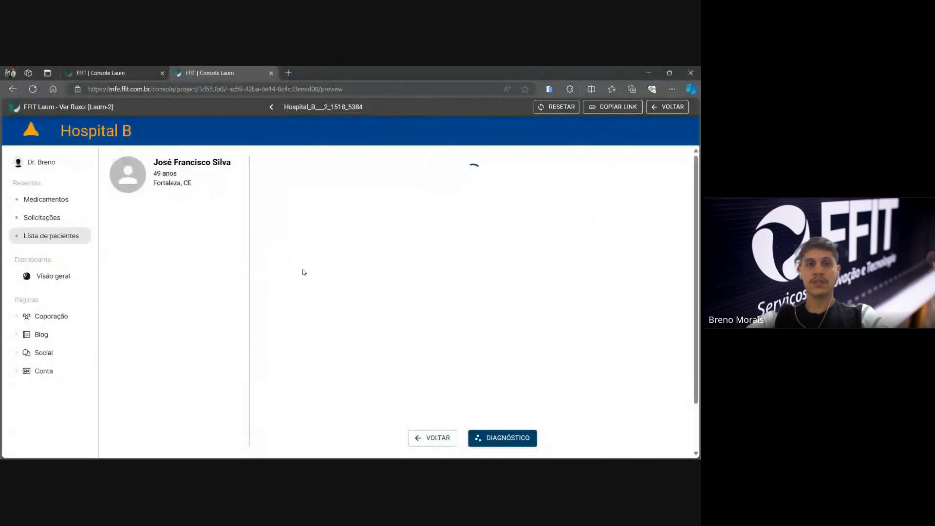
Restart the Laum-2 flow preview, open the first patient in the patient list, and request a diagnosis
left_click(550, 107)
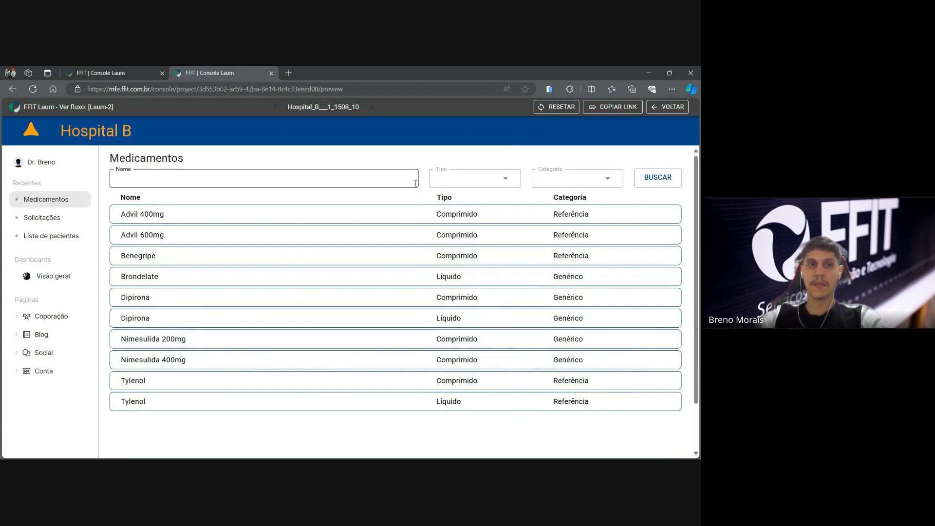
left_click(48, 235)
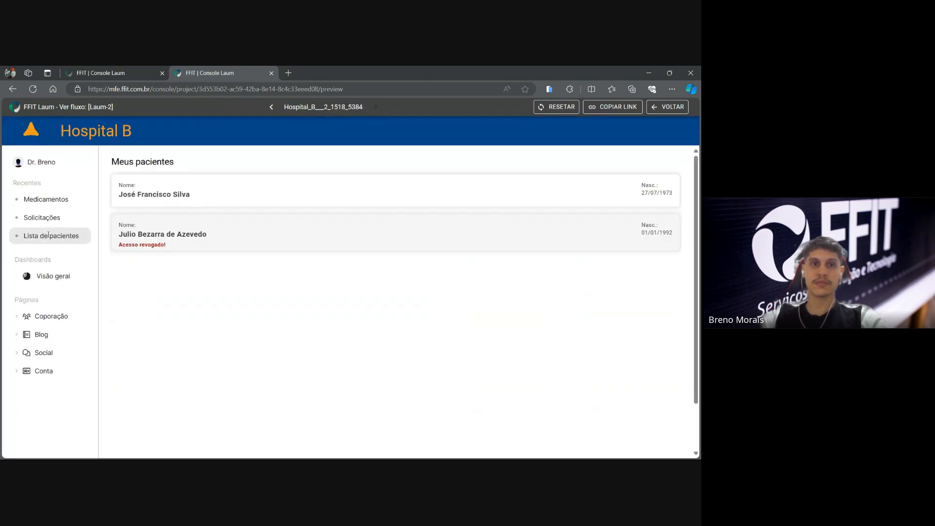
left_click(174, 200)
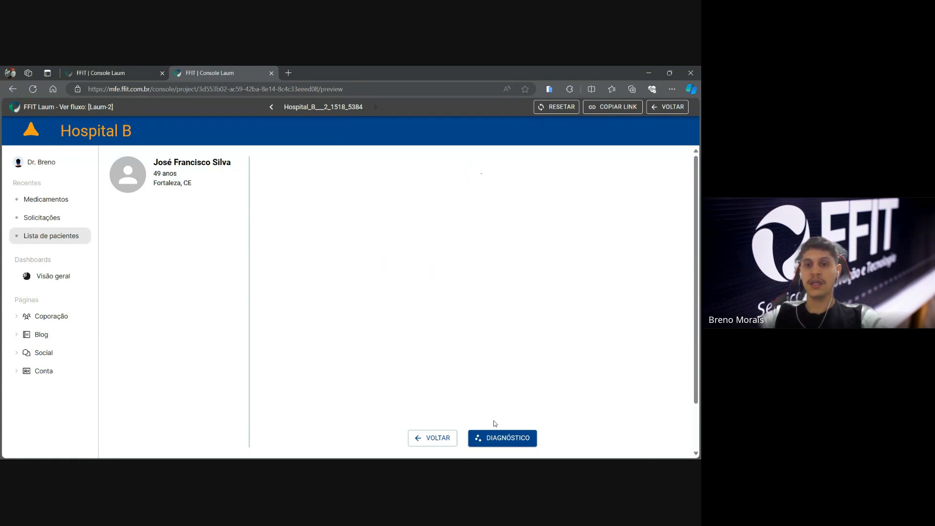
left_click(499, 438)
Test the possible diagnoses analysis with an empty Doenças field and with "asa", and return to the form
left_click(317, 202)
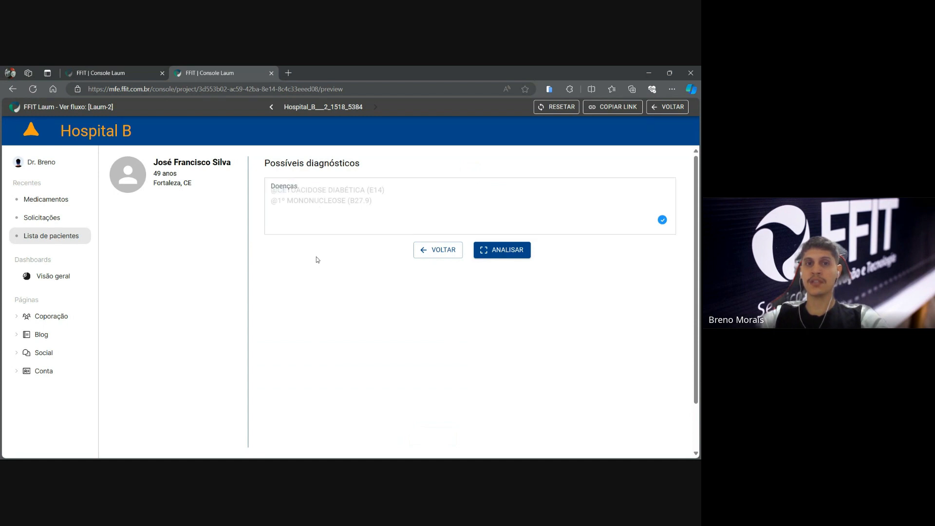
left_click(509, 250)
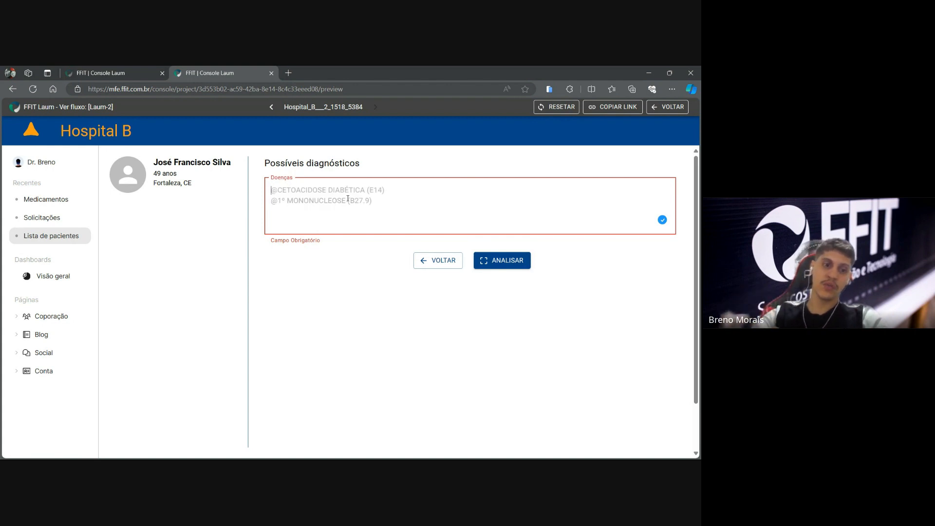
type("asd")
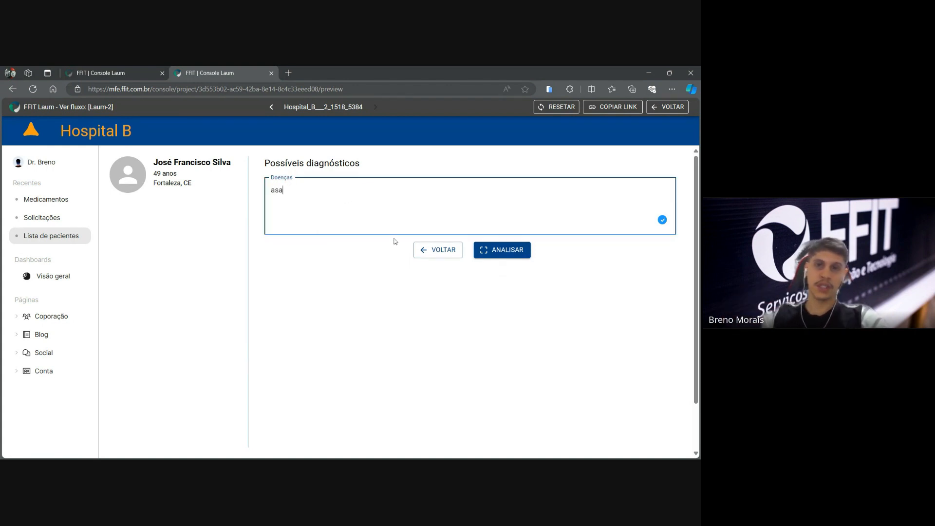
left_click(495, 250)
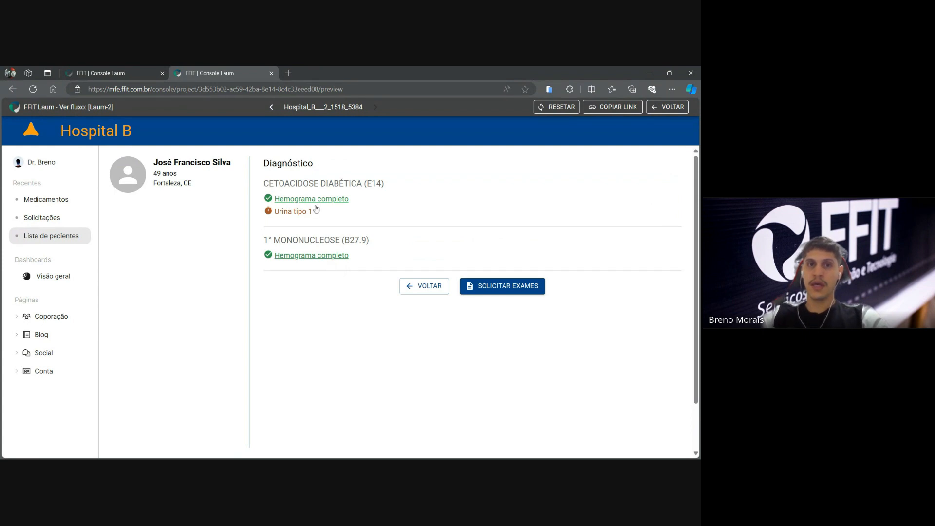
left_click(469, 292)
left_click(300, 219)
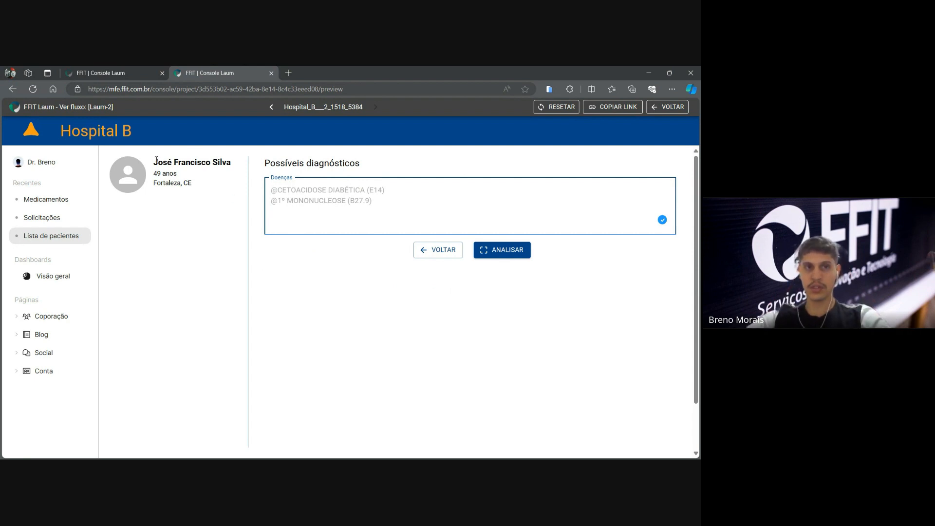
Enter "asas" as the Doenças value, run the analysis, and highlight the two diagnosis headings
left_click_drag(159, 162, 226, 163)
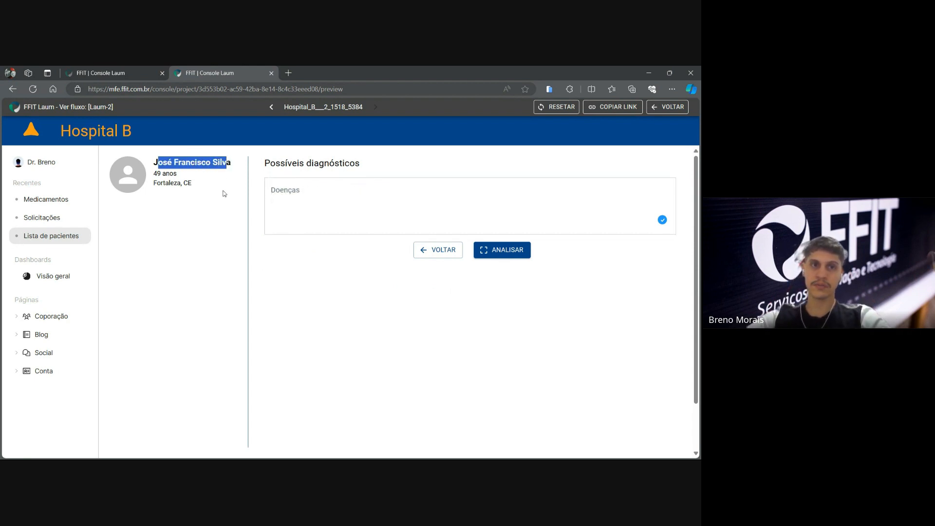
left_click(285, 199)
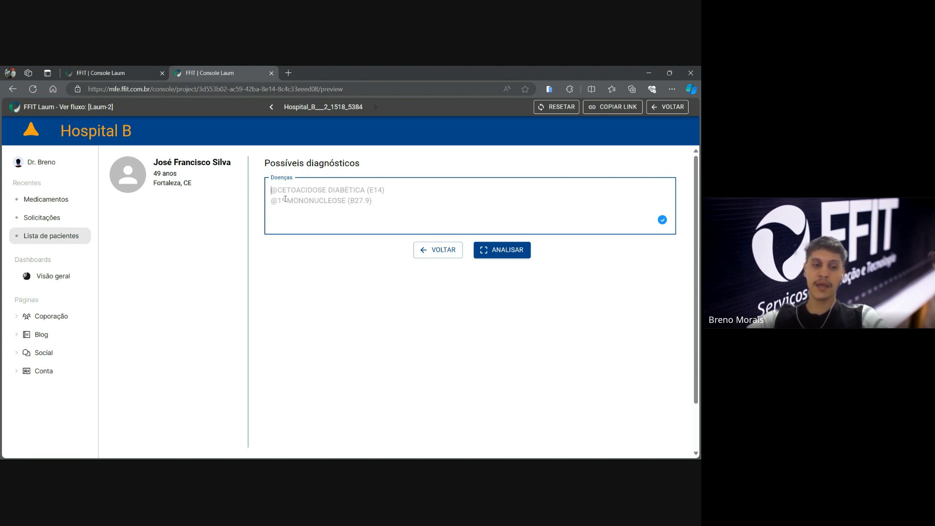
type("asas")
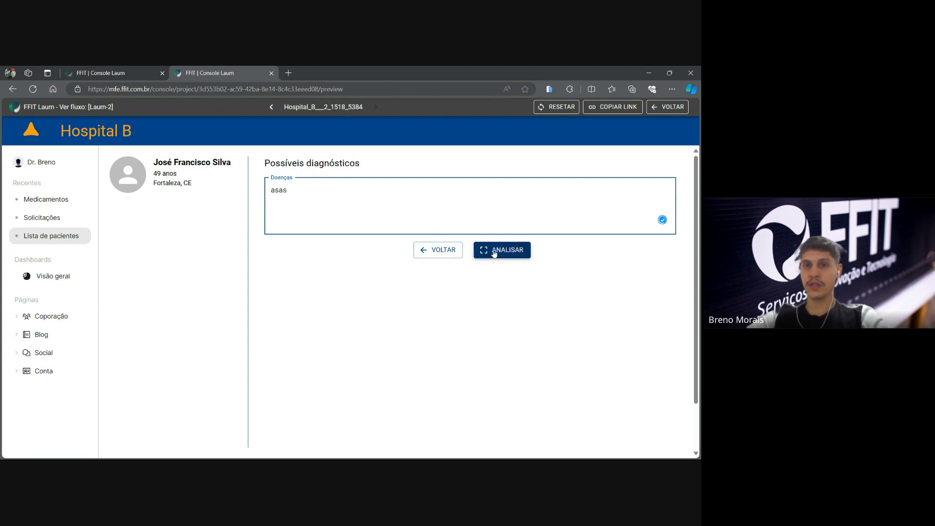
left_click(494, 253)
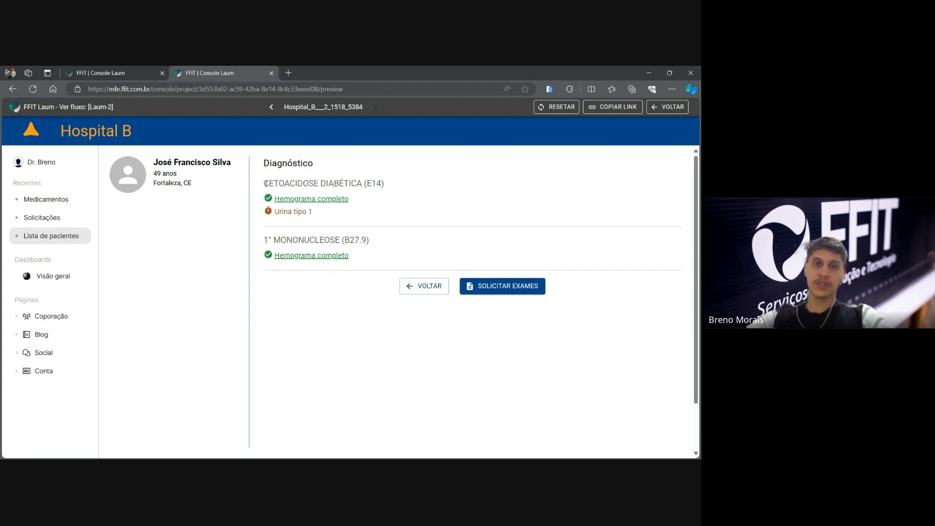
left_click_drag(266, 184, 384, 184)
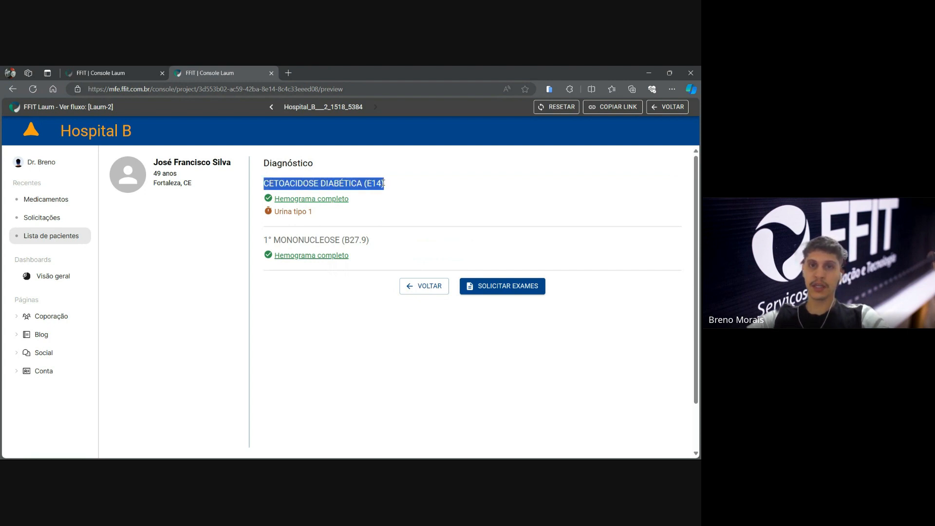
left_click(275, 185)
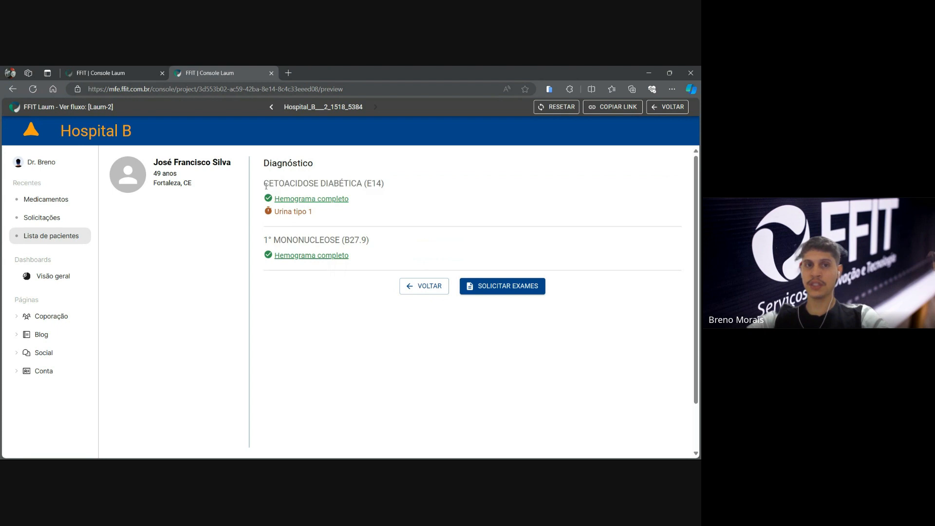
left_click_drag(264, 184, 381, 184)
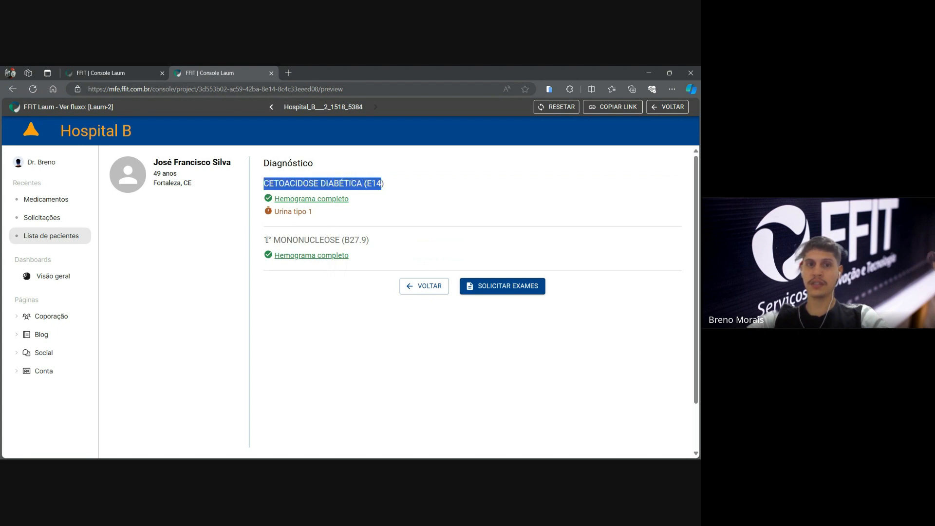
left_click_drag(268, 241, 368, 240)
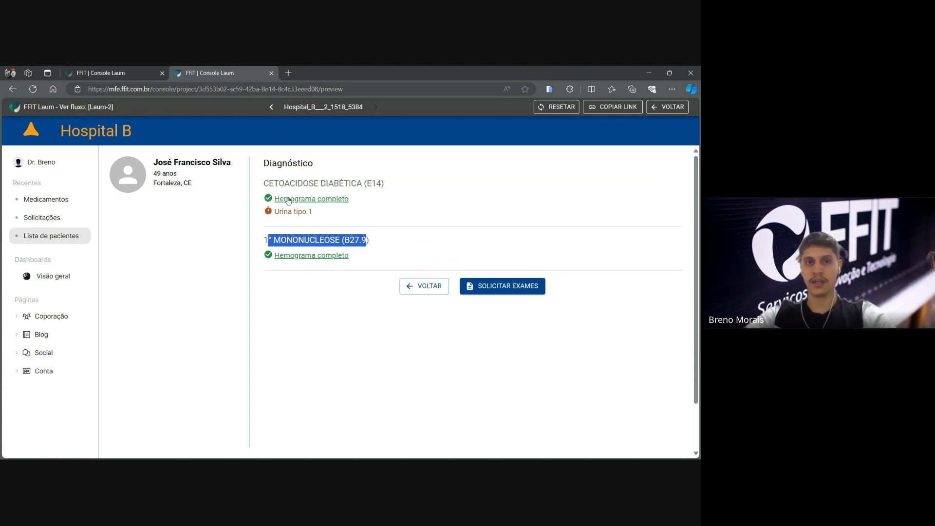
View the Hemograma completo results under the first diagnosis and return to the diagnosis page
left_click(322, 202)
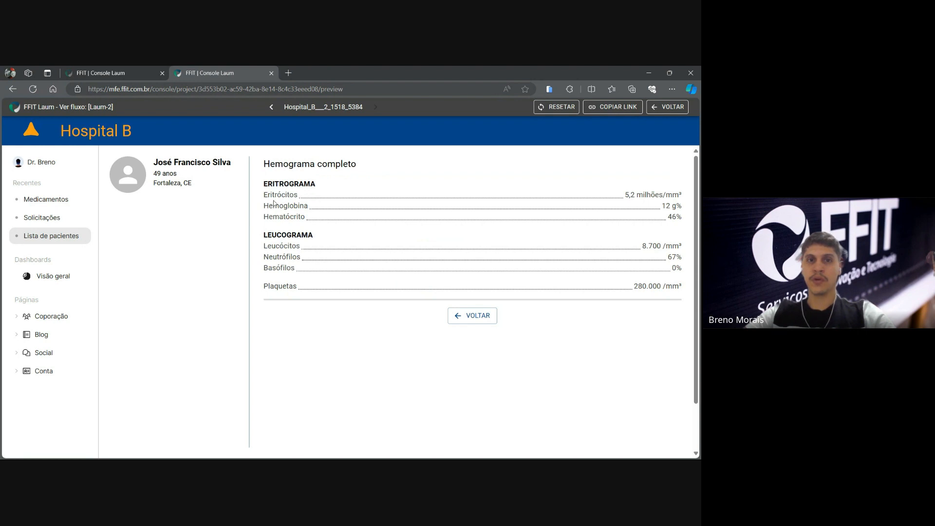
left_click_drag(270, 195, 416, 292)
left_click(493, 301)
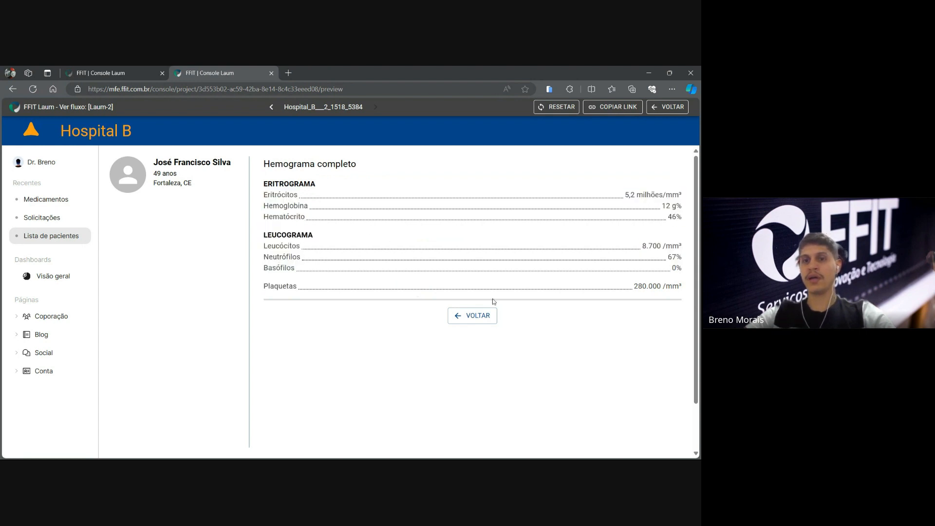
left_click(477, 317)
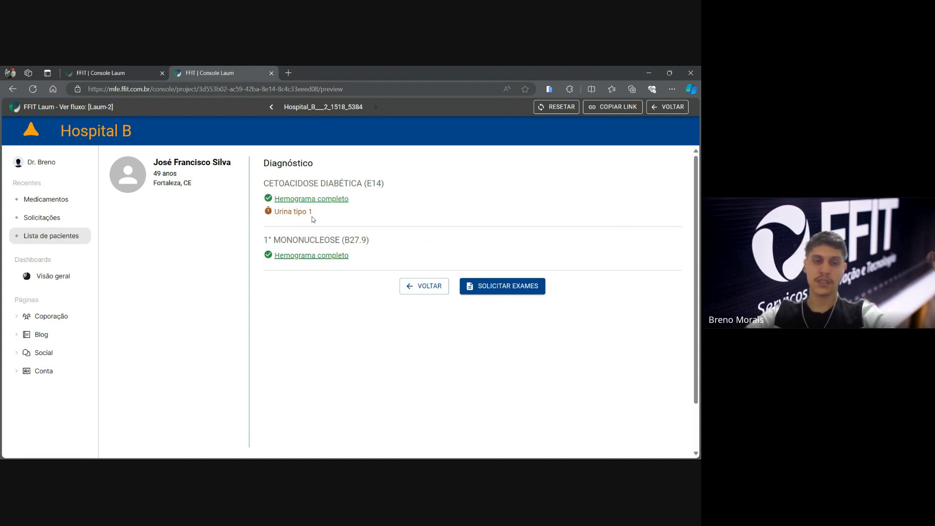
Request exams for the patient with Hemograma completo selected in addition to Urina Tipo 1
left_click(499, 292)
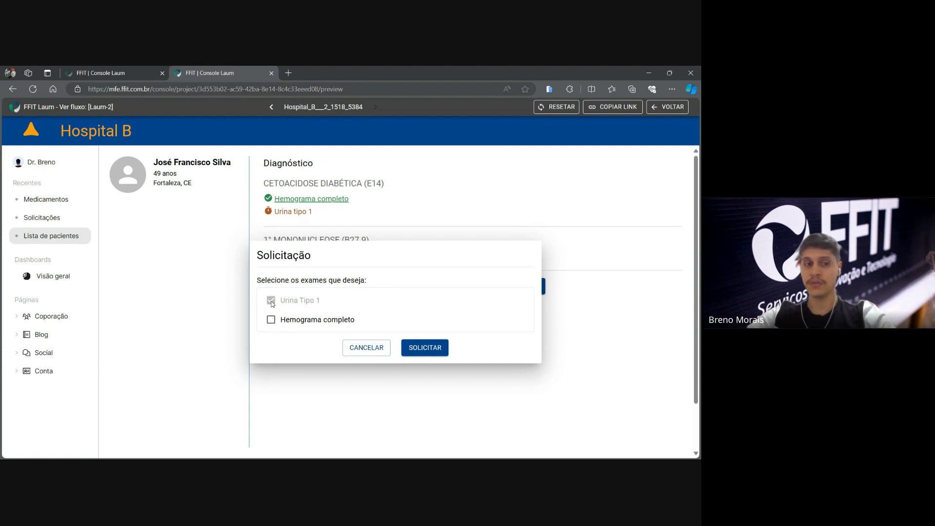
left_click(271, 321)
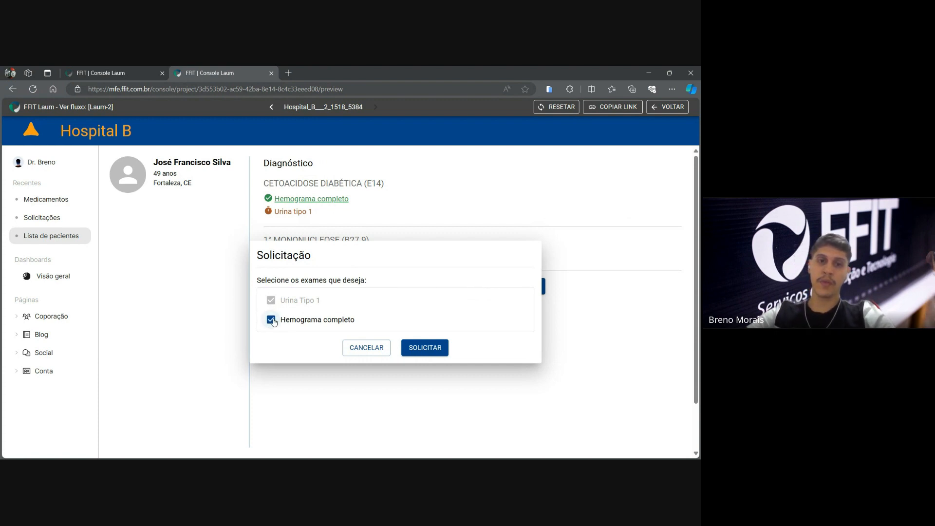
left_click(273, 322)
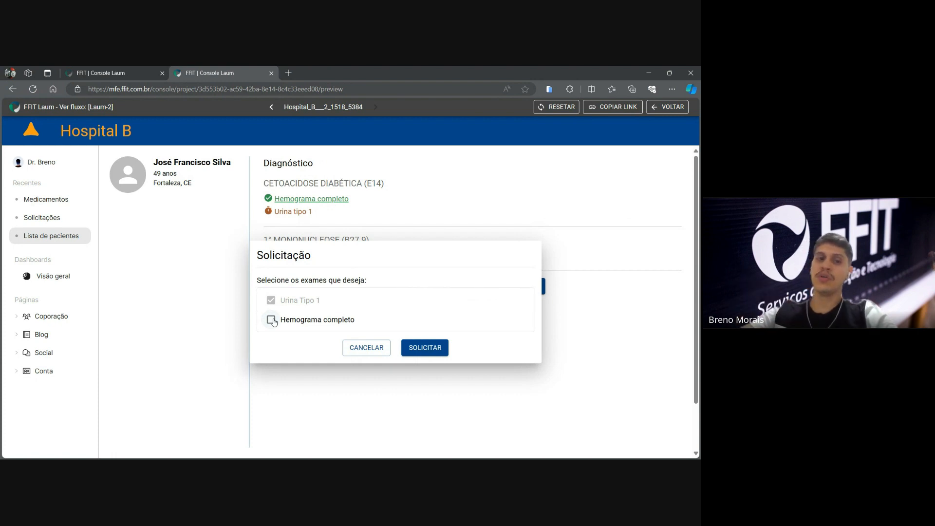
left_click(272, 321)
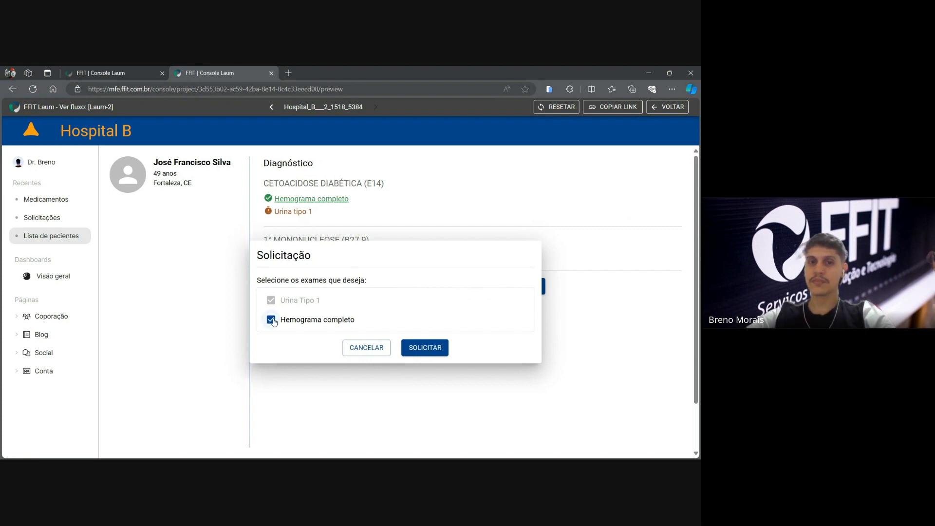
left_click(416, 348)
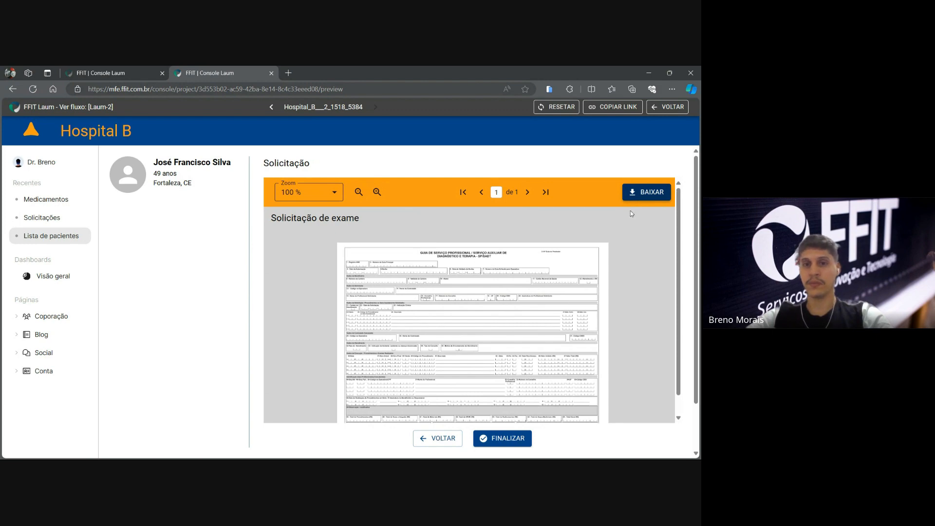
Download the exam request PDF, delete the downloaded file, and dismiss the downloads list
left_click(649, 193)
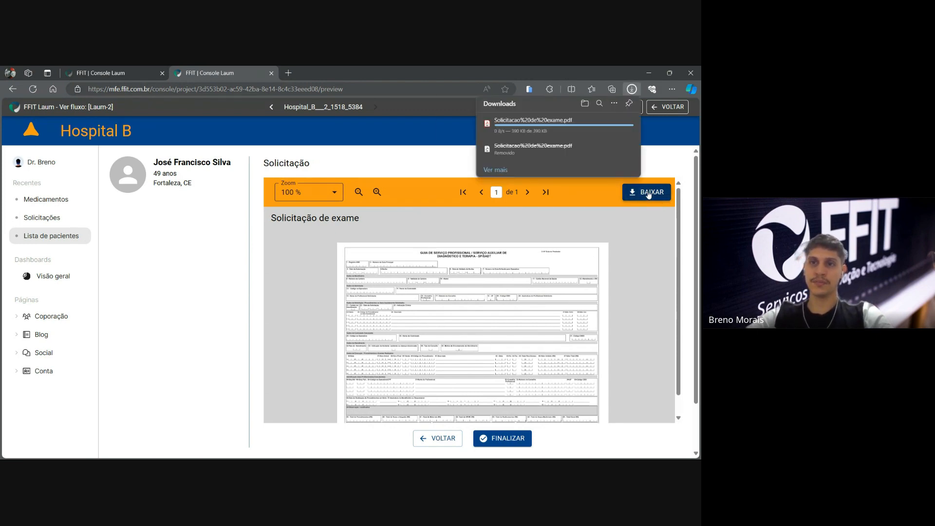
left_click(618, 122)
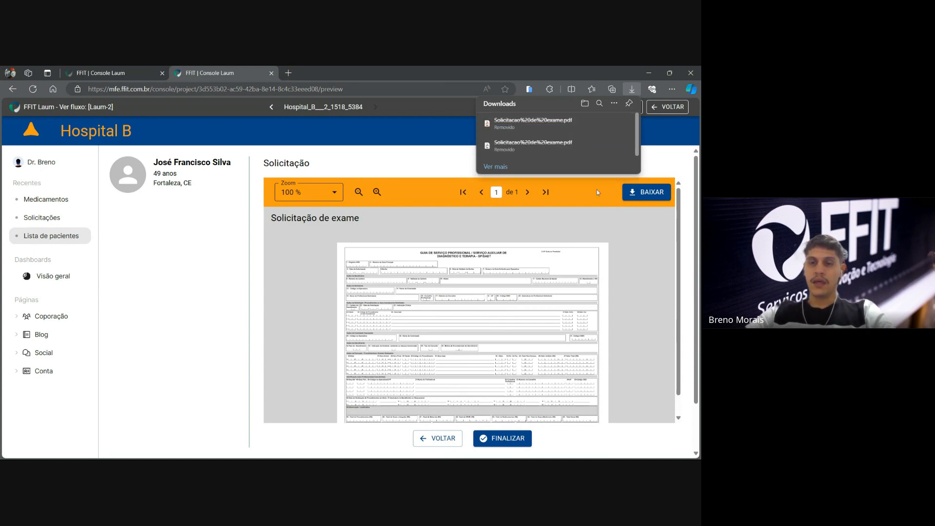
left_click(628, 242)
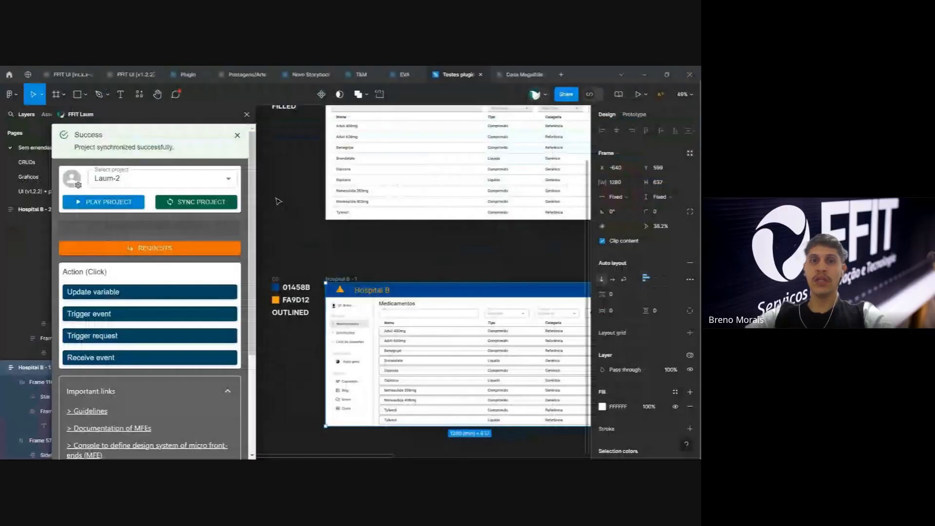
In Figma, examine the patient list MFE link placed above the Clínica A - 1 screen
scroll(419, 229, "up", 4)
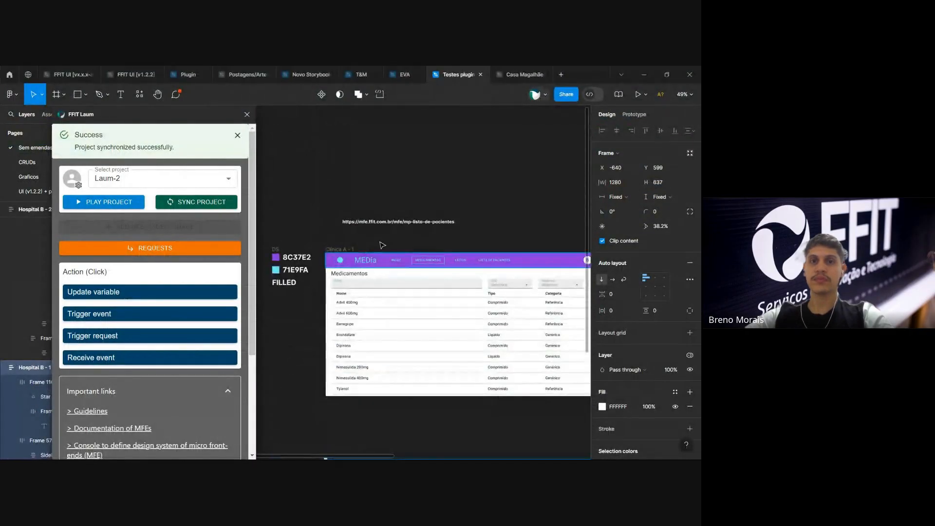
scroll(426, 225, "up", 3)
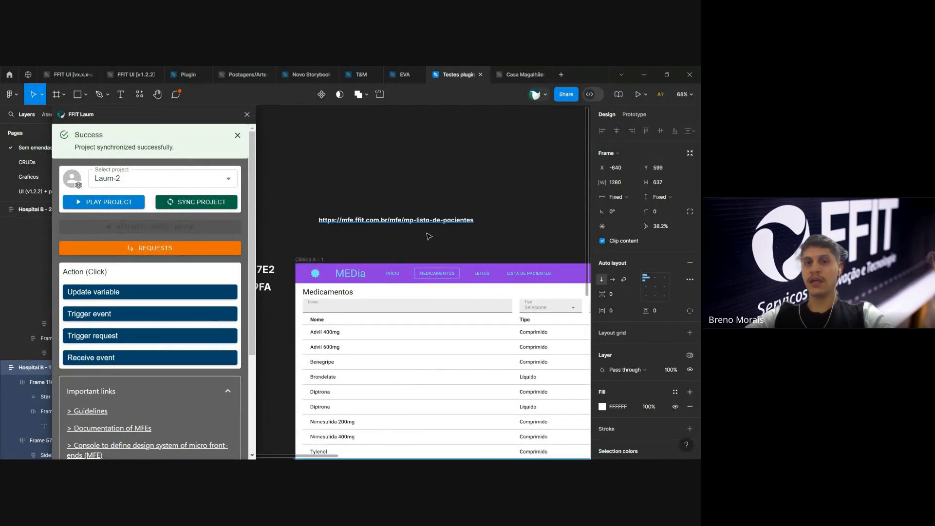
scroll(414, 233, "up", 2)
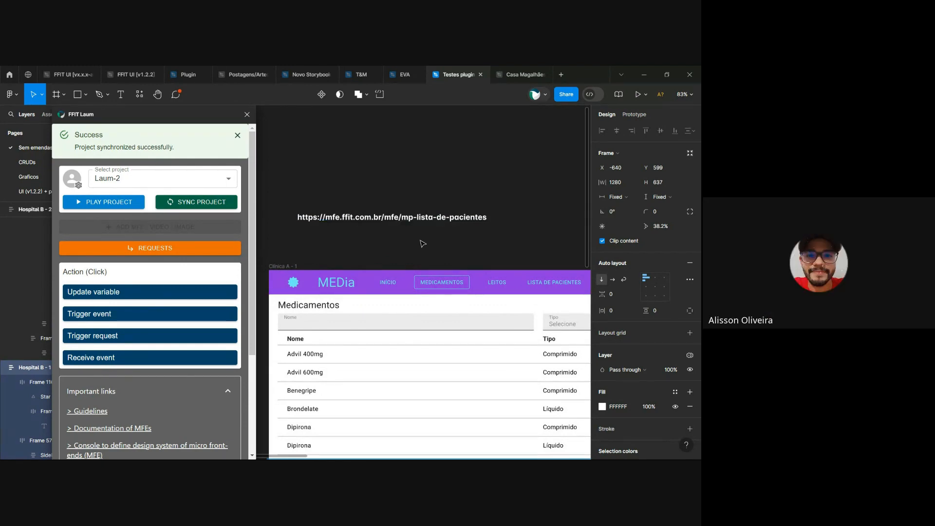
scroll(423, 243, "down", 2)
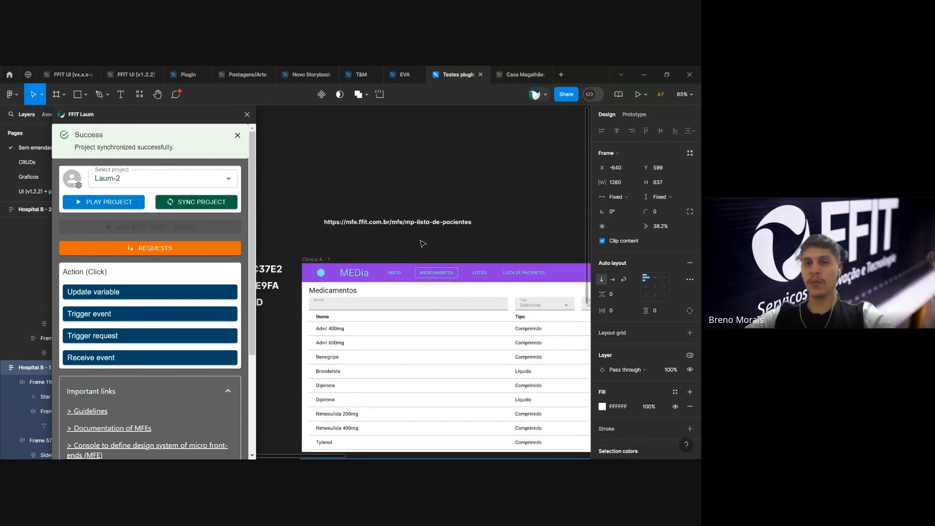
Switch to the browser preview of the LAUM flow and test navigation to Medicamentos and back to Lista de pacientes
key("alt+Tab")
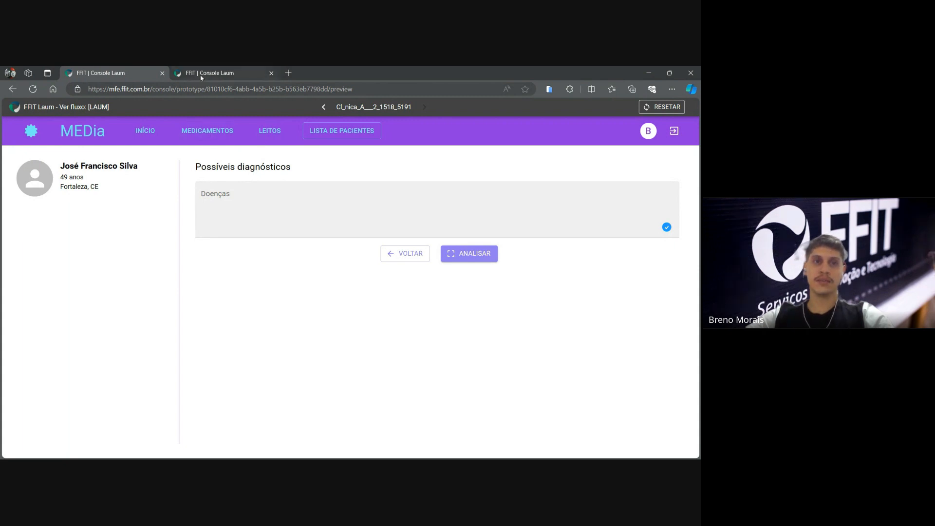
mouse_move(201, 77)
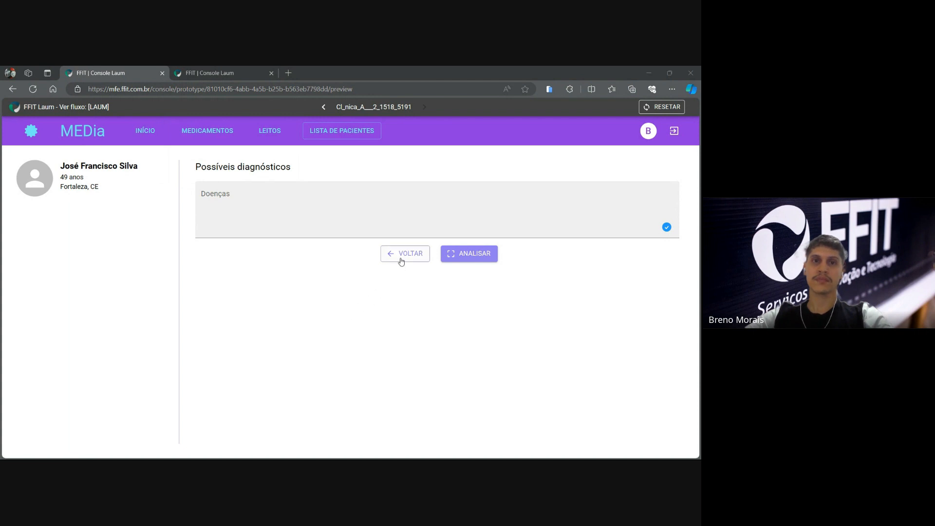
left_click(200, 135)
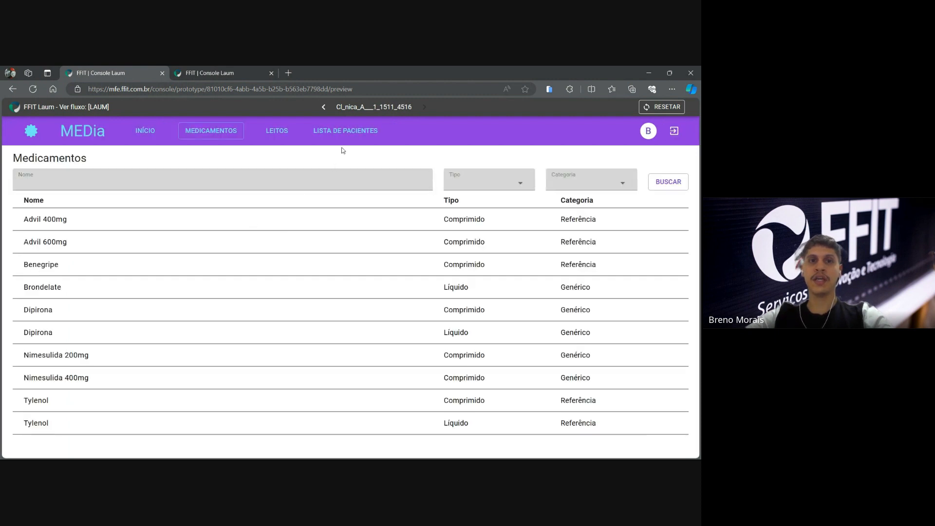
left_click(345, 135)
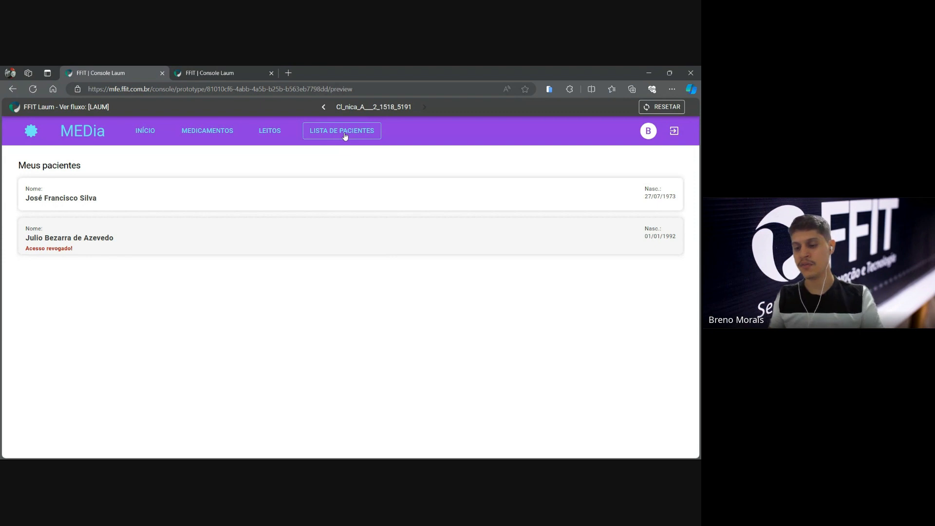
Open the record of the patient with active access in the Clínica A list and continue to the Diagnóstico screen
left_click(237, 208)
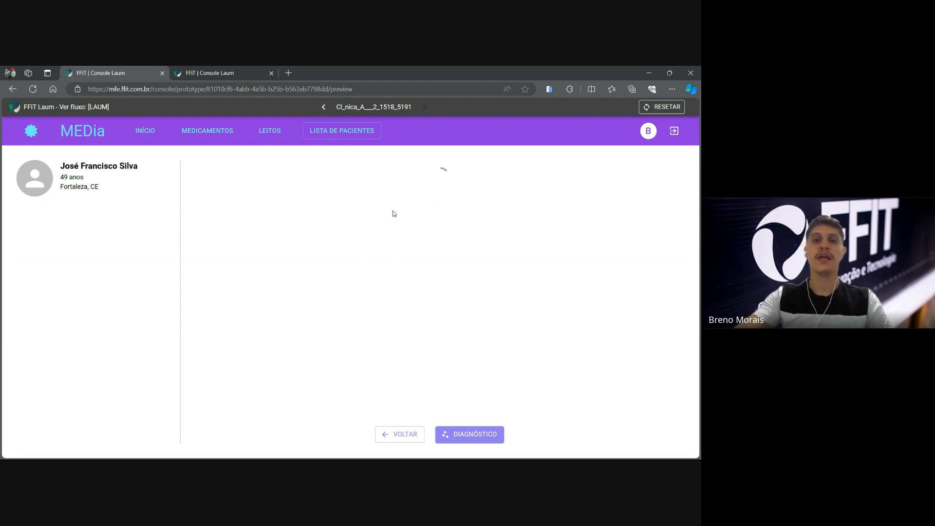
left_click(476, 440)
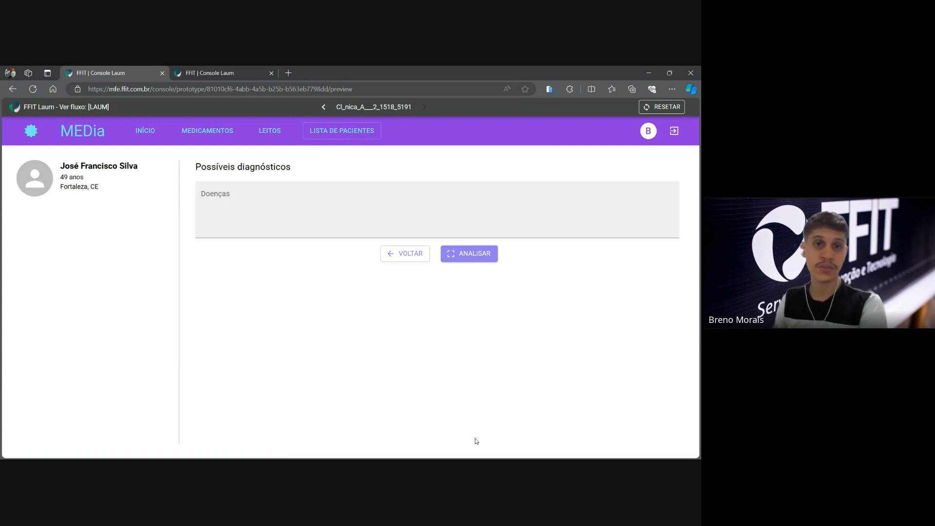
left_click(210, 90)
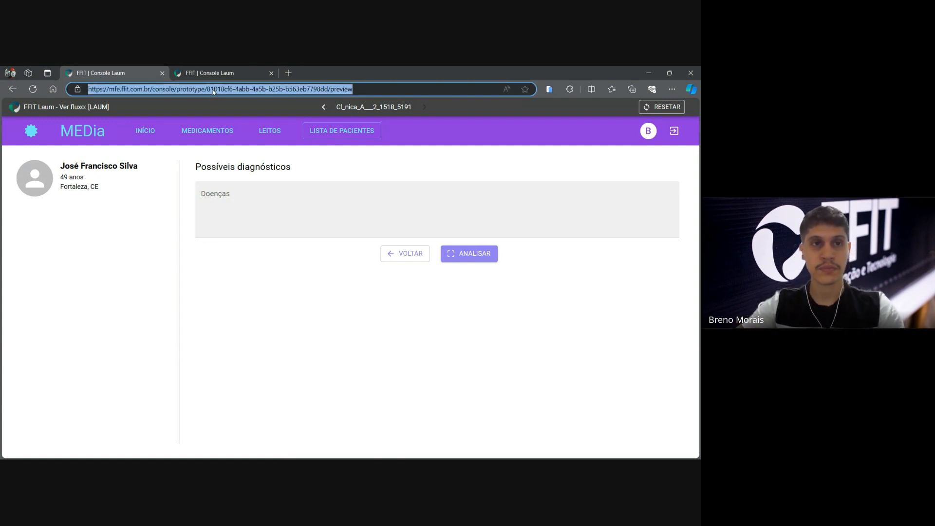
Switch to the Hospital B preview of the Laum-2 flow and test leaving the exam request for Lista de pacientes and Medicamentos
left_click(228, 74)
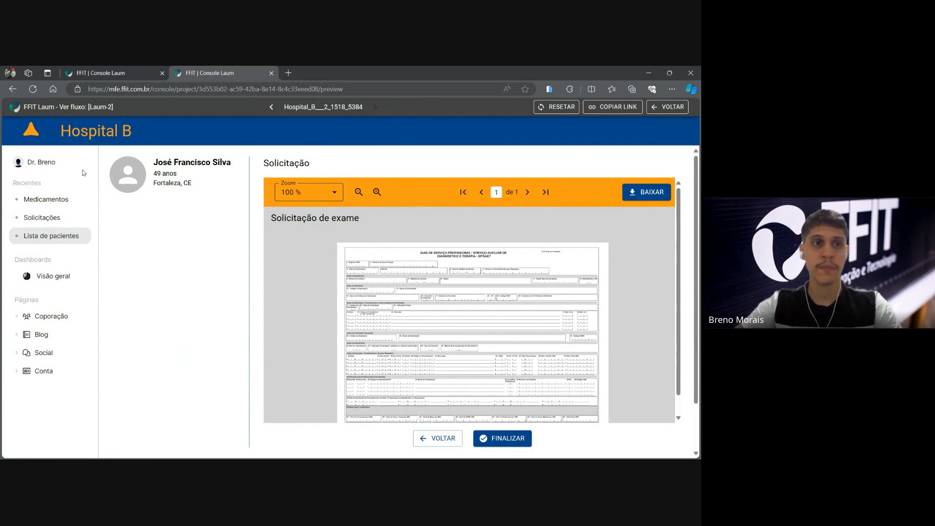
left_click(54, 237)
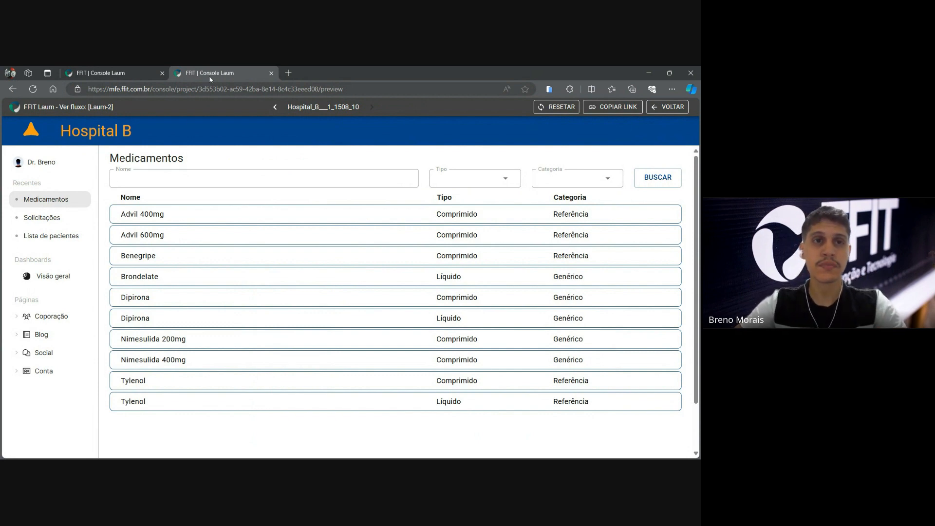
left_click(669, 74)
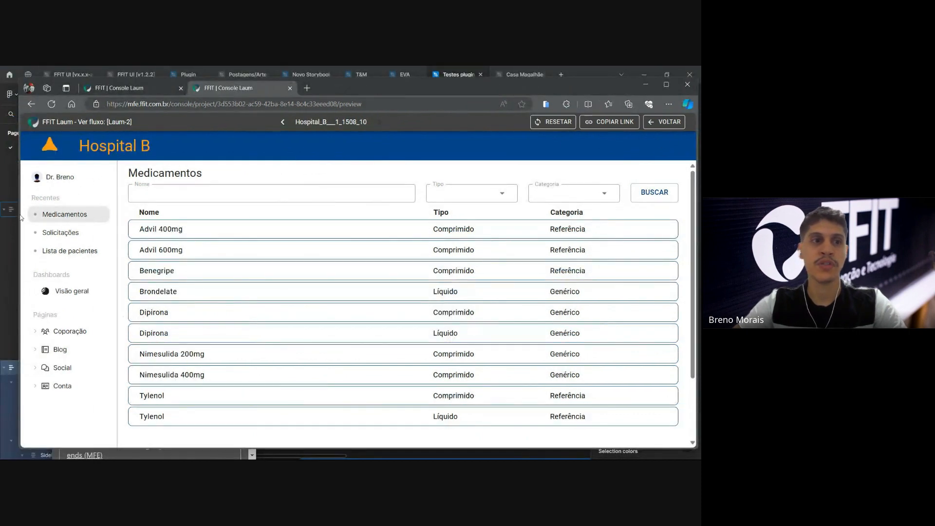
left_click_drag(19, 216, 2, 228)
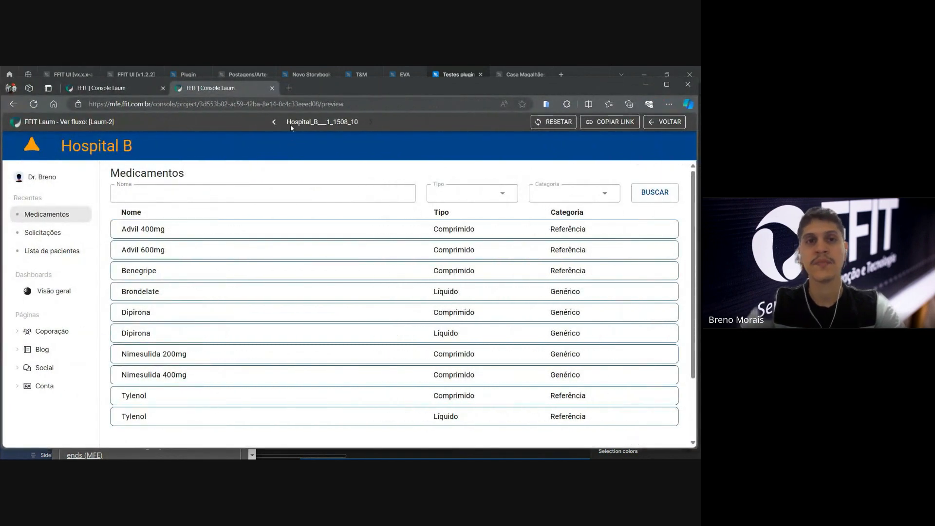
double_click(298, 89)
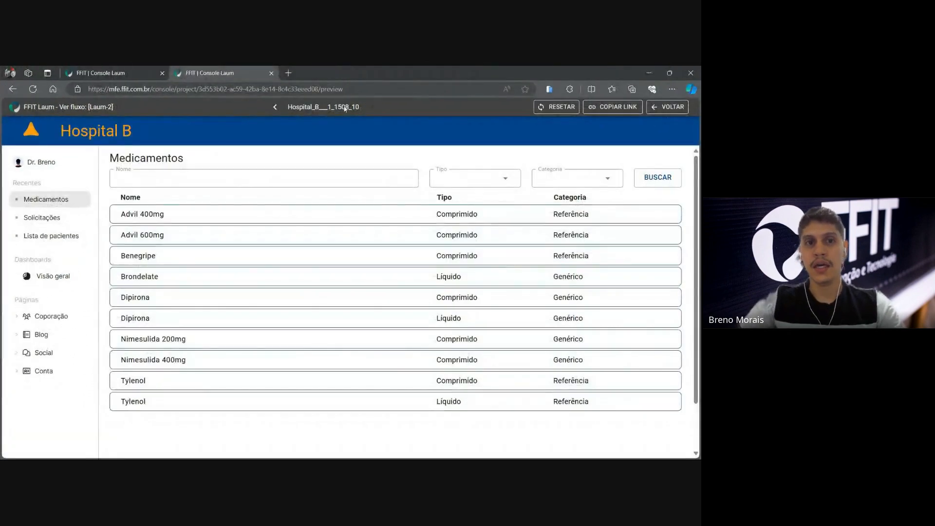
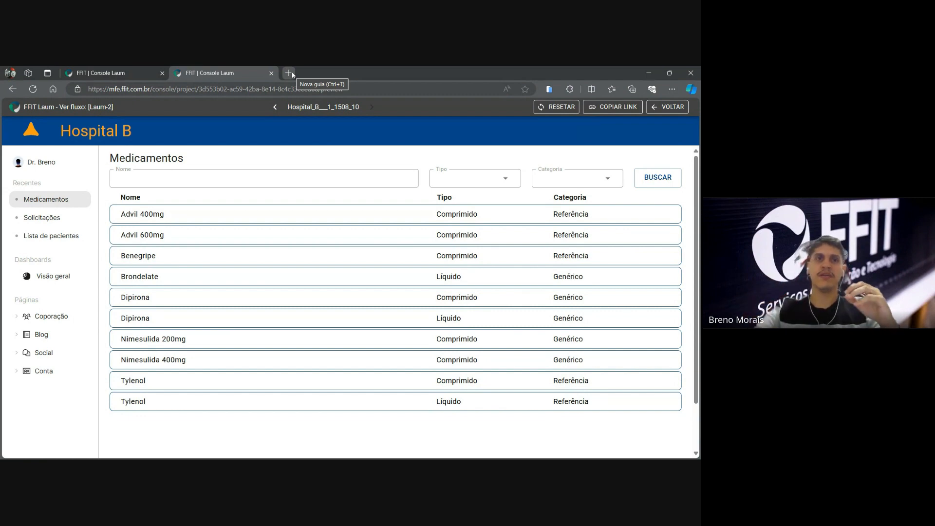
Load the Uber driver site in a new browser tab and open its Cadastre-se sign-up page
left_click(290, 72)
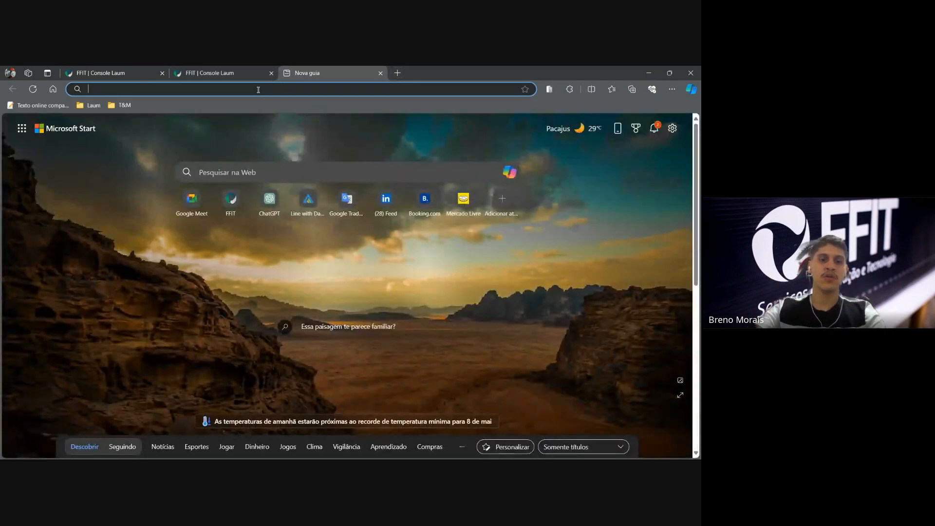
type("uber")
key("Return")
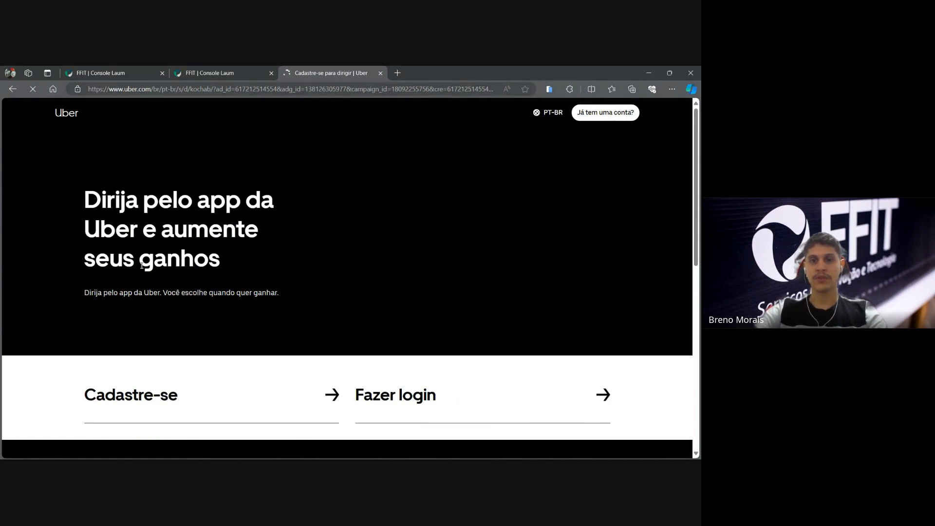
scroll(326, 299, "down", 2)
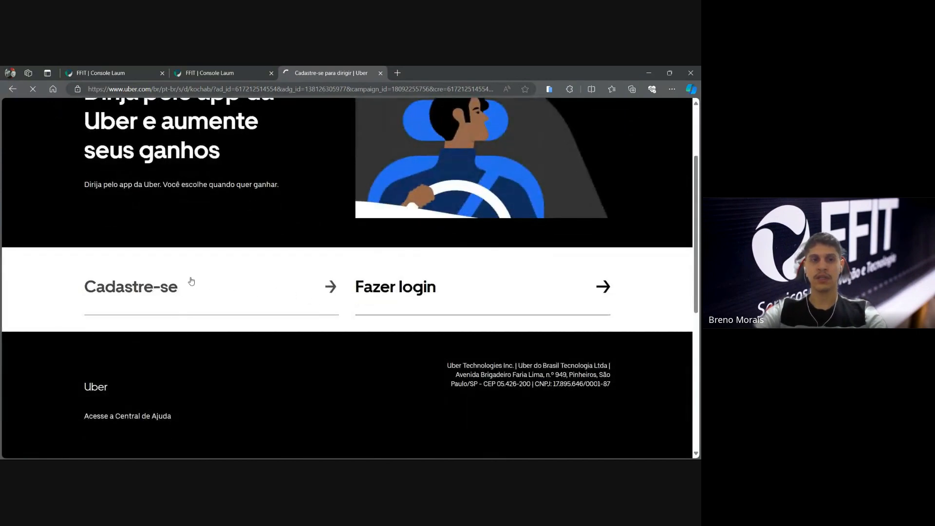
left_click(168, 291)
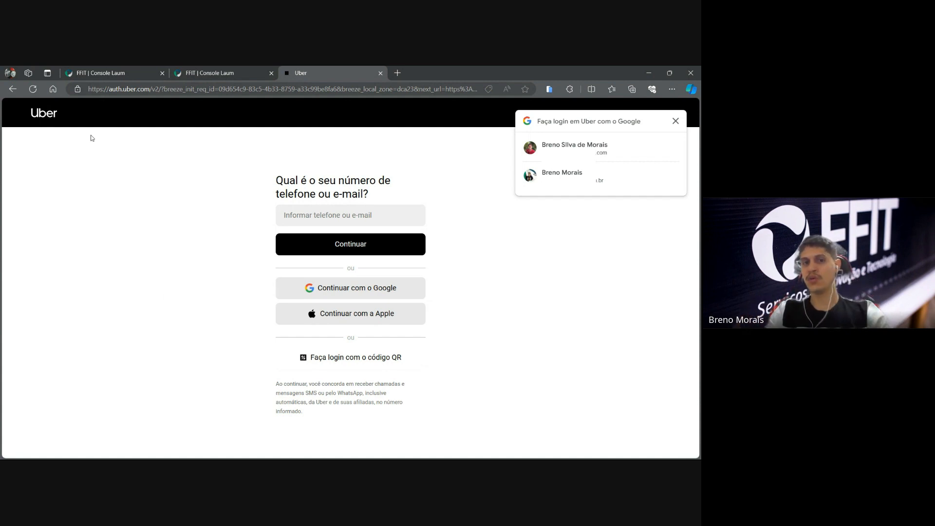
Examine the Google account chooser offered by Uber's Continuar com o Google option, closing it each time without picking an account
left_click(327, 287)
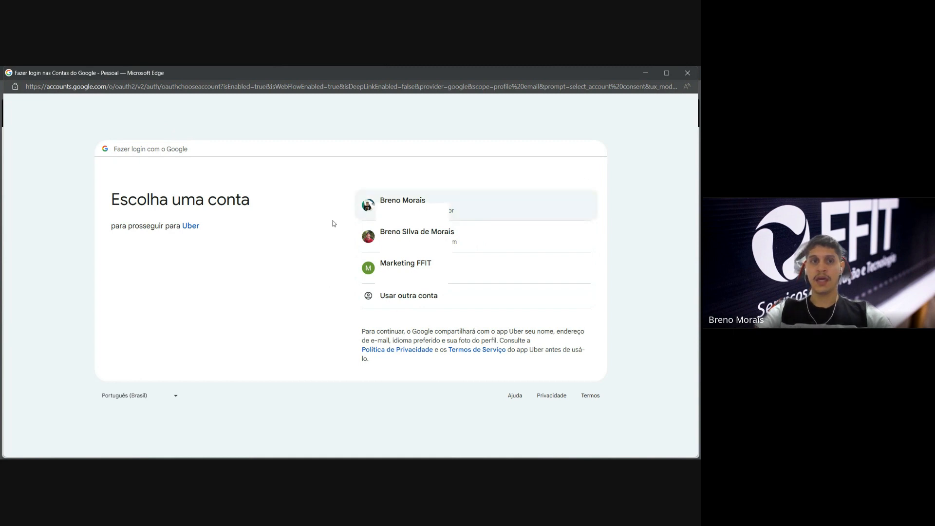
left_click(688, 73)
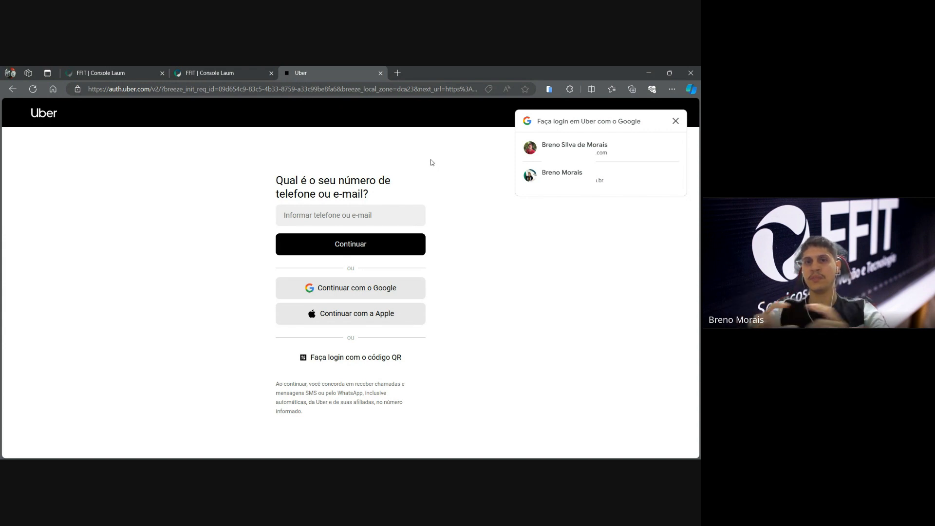
left_click(387, 289)
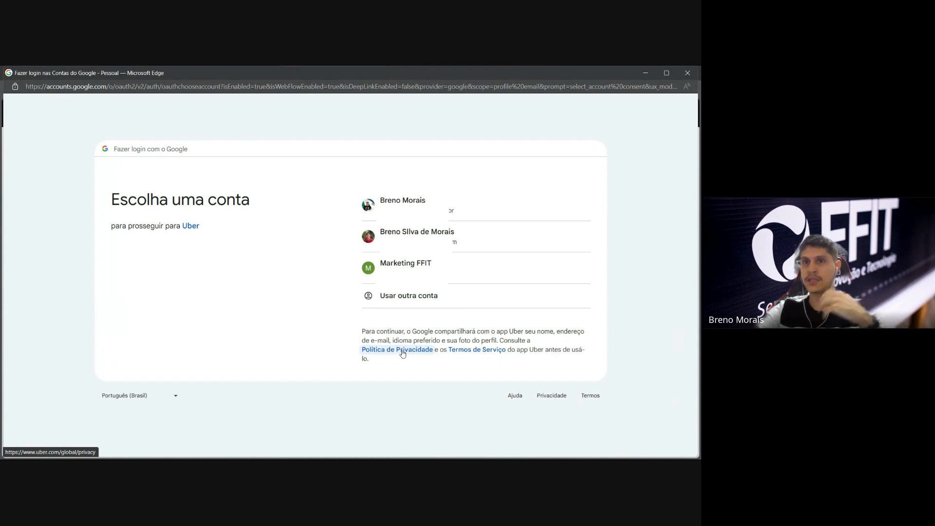
left_click(687, 73)
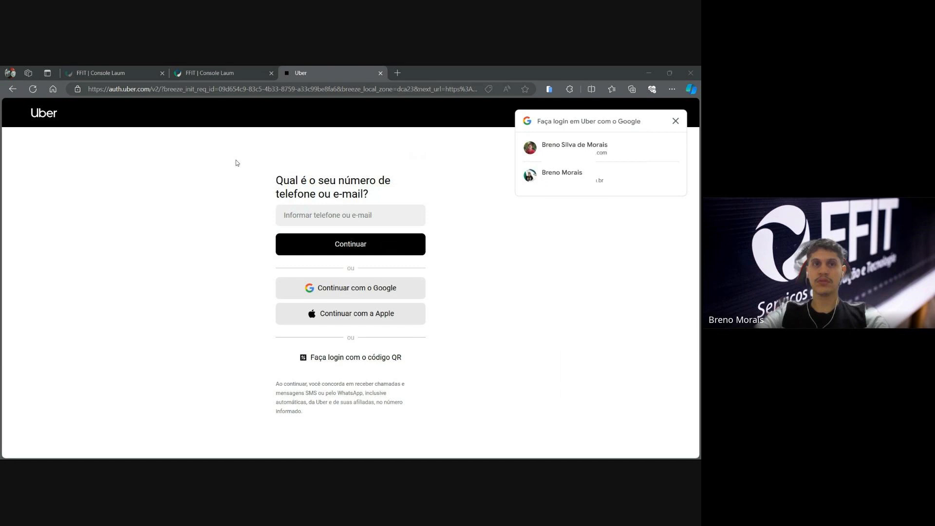
Test Medicamentos in the Clínica A preview and Lista de pacientes in the Hospital B preview, finishing on Clínica A
key("ctrl+Tab")
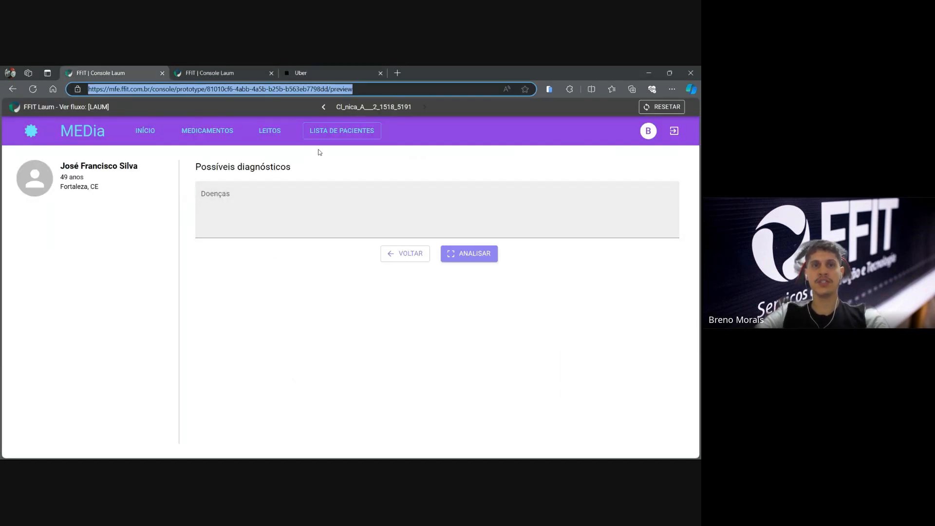
left_click(202, 137)
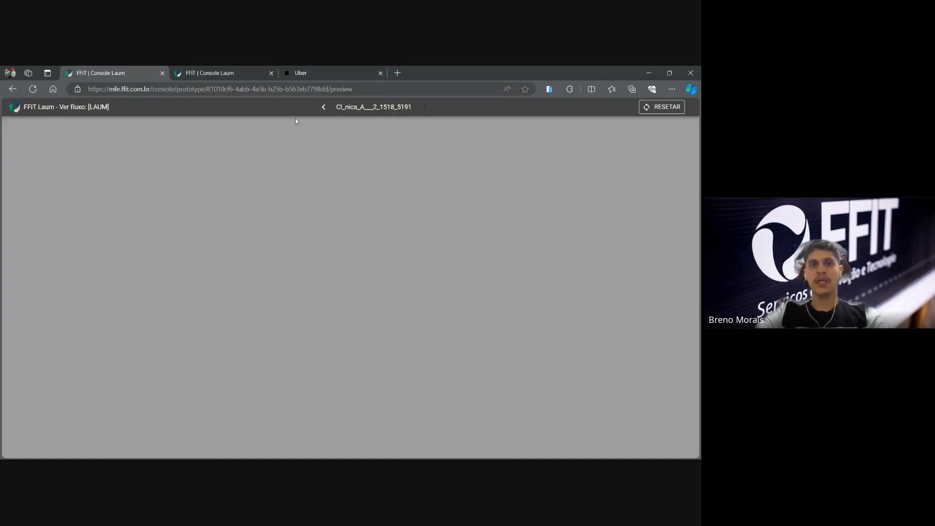
key("ctrl+Tab")
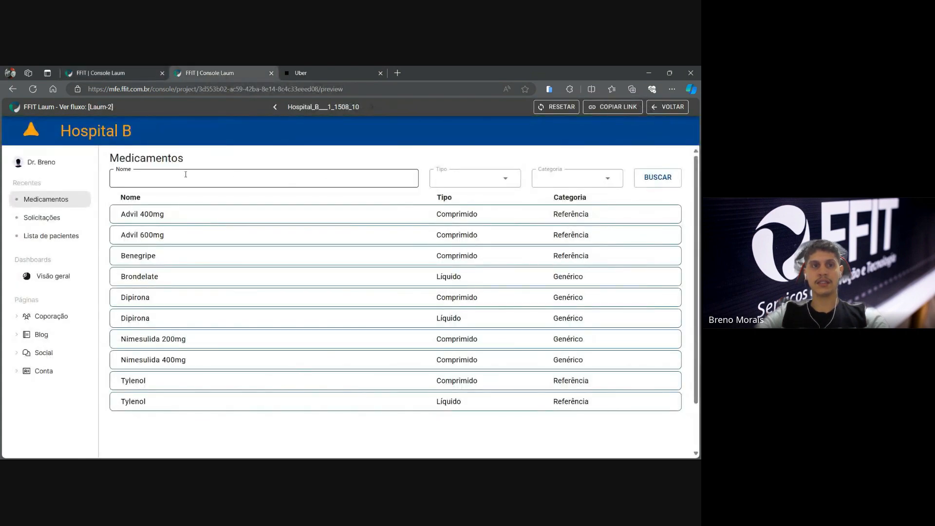
left_click(61, 238)
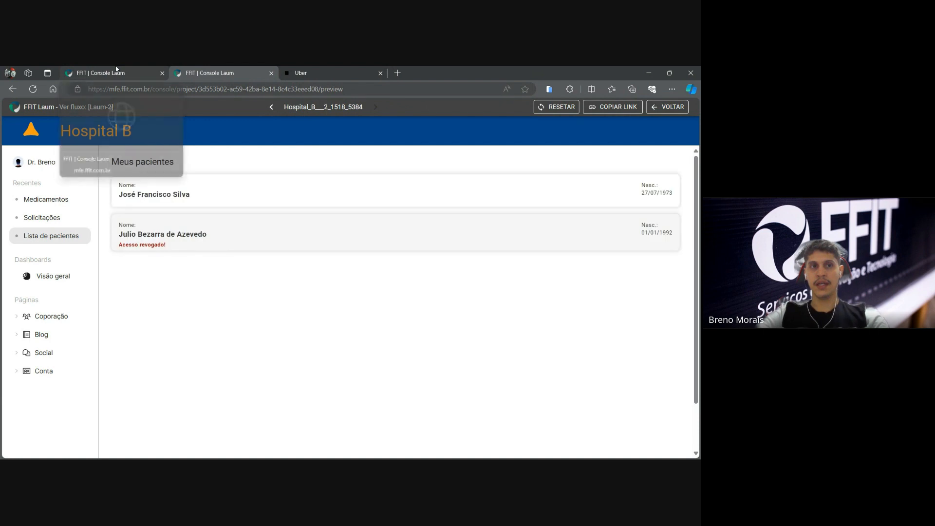
left_click(116, 70)
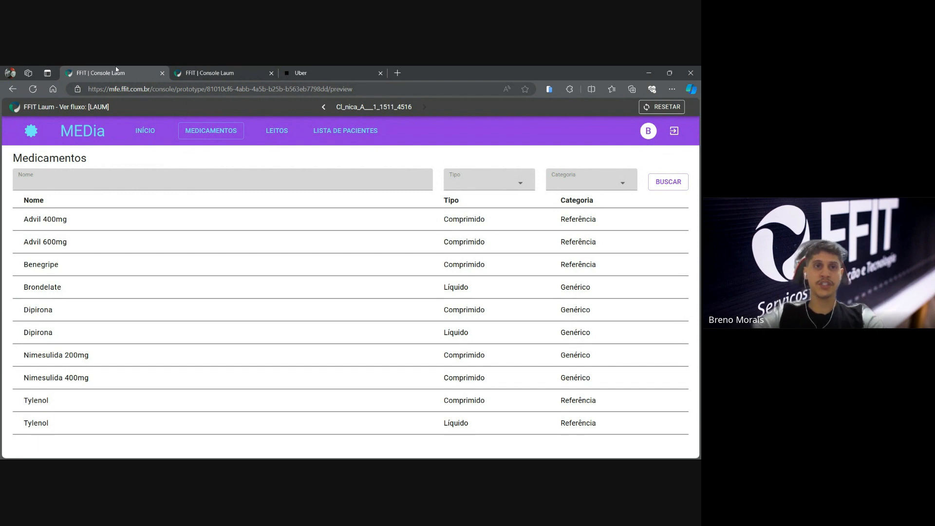
Return to Figma, dismiss the FFIT Laum plugin's synchronization message, and look through its important links
key("alt+Tab")
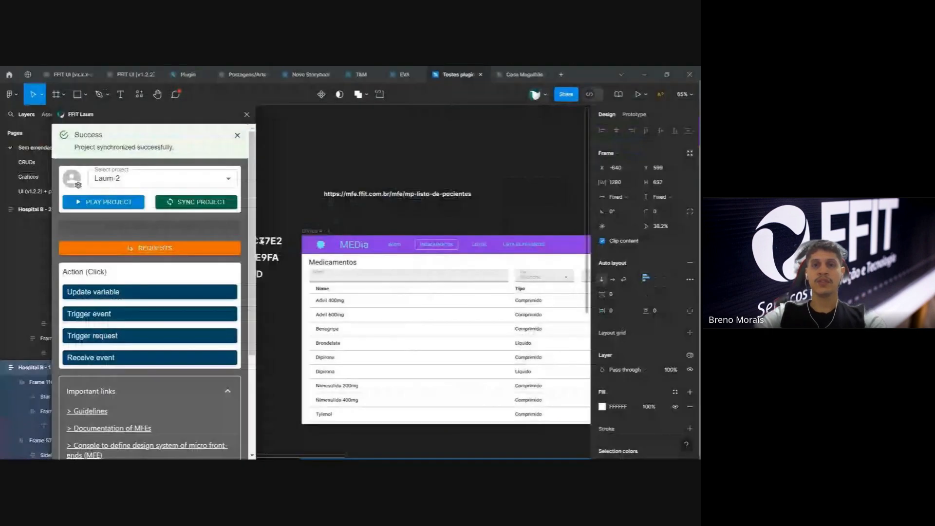
left_click(237, 136)
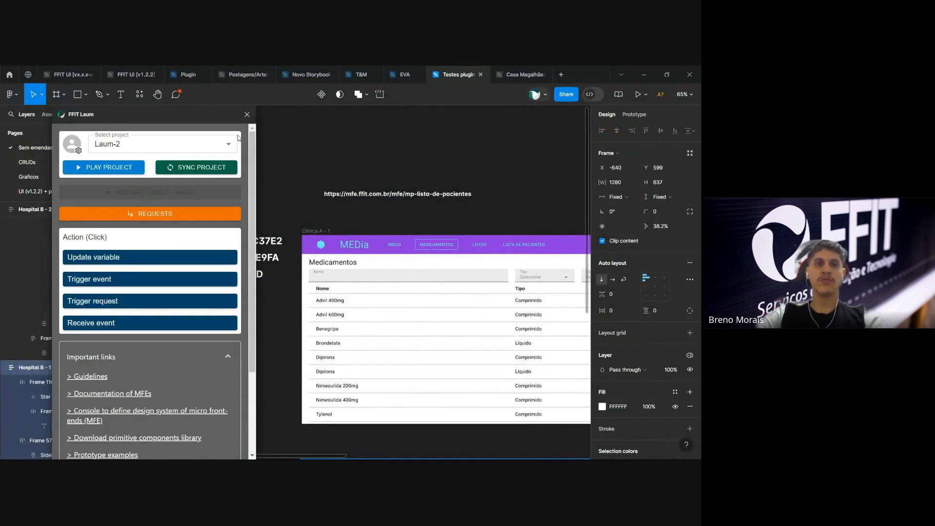
scroll(120, 390, "down", 2)
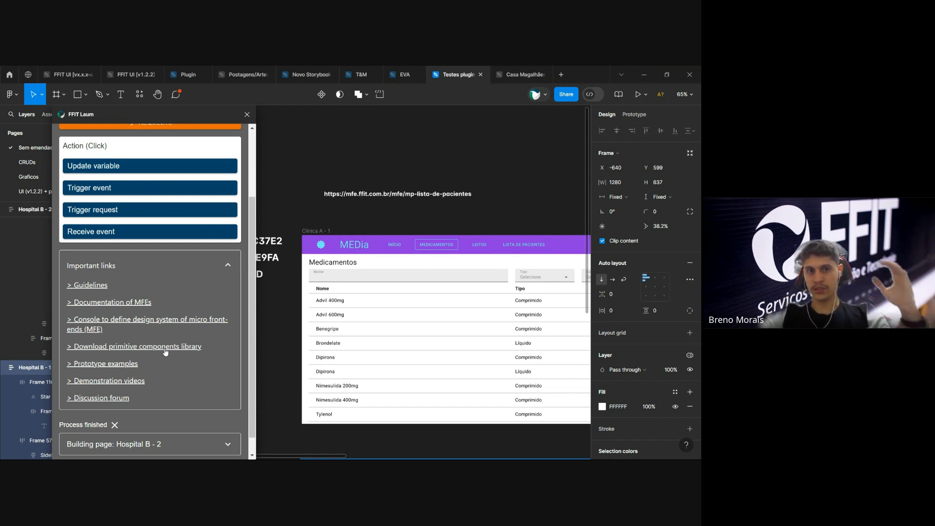
Select the Nome text field on the Clínica A - 1 screen and examine its component properties alongside the FFIT Laum plugin's click actions
left_click(336, 265)
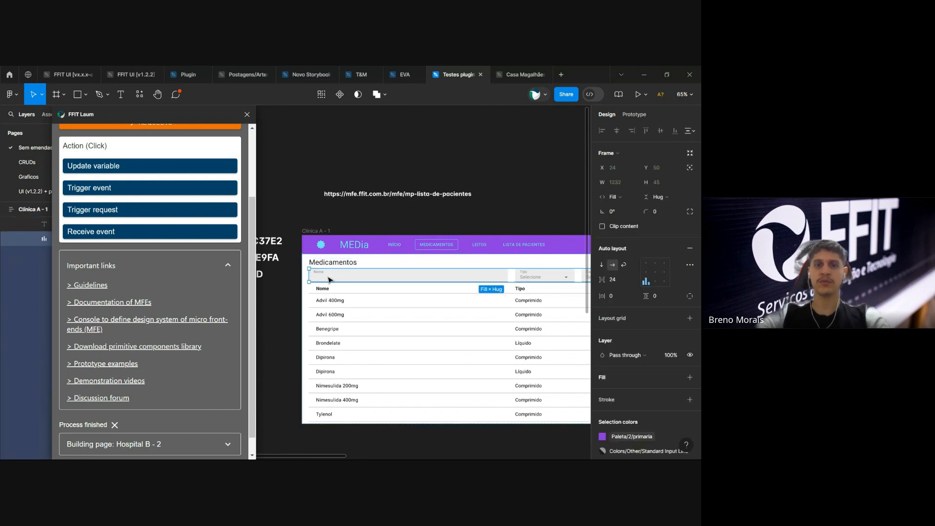
double_click(355, 279)
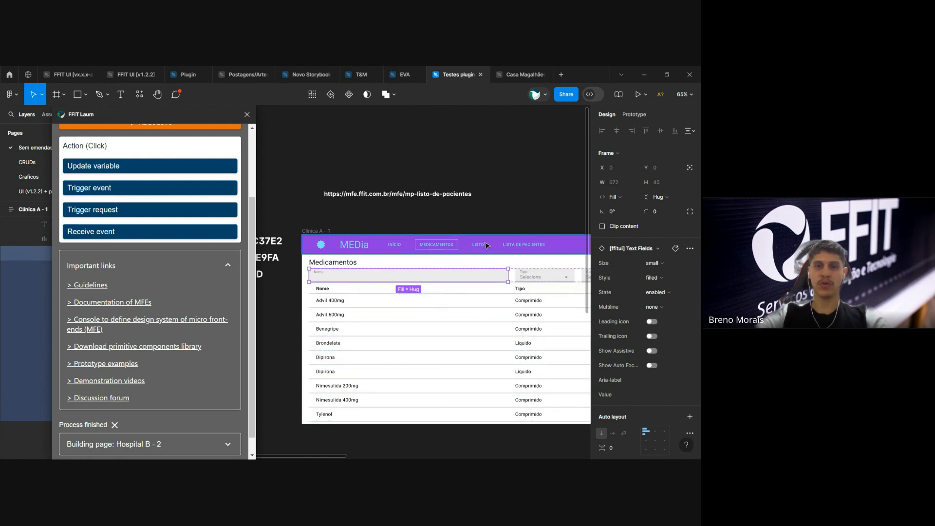
scroll(488, 247, "right", 5)
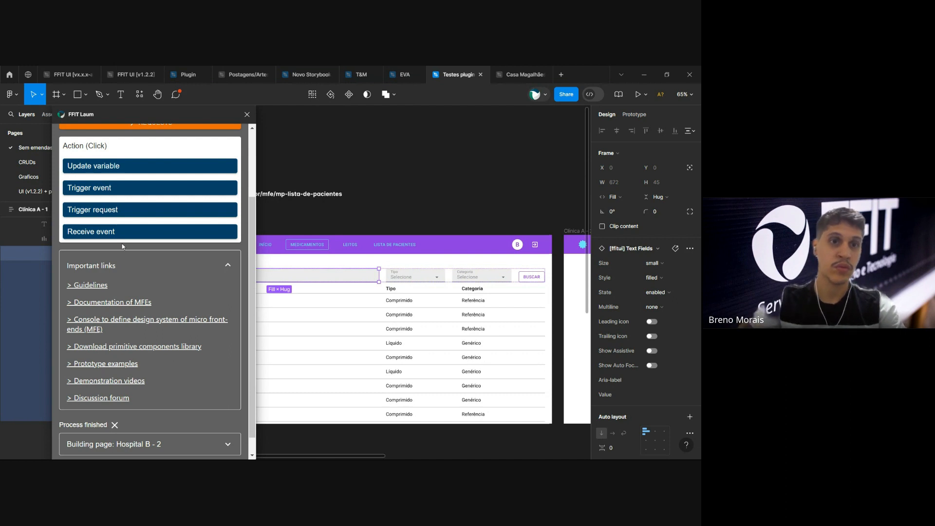
scroll(165, 281, "up", 3)
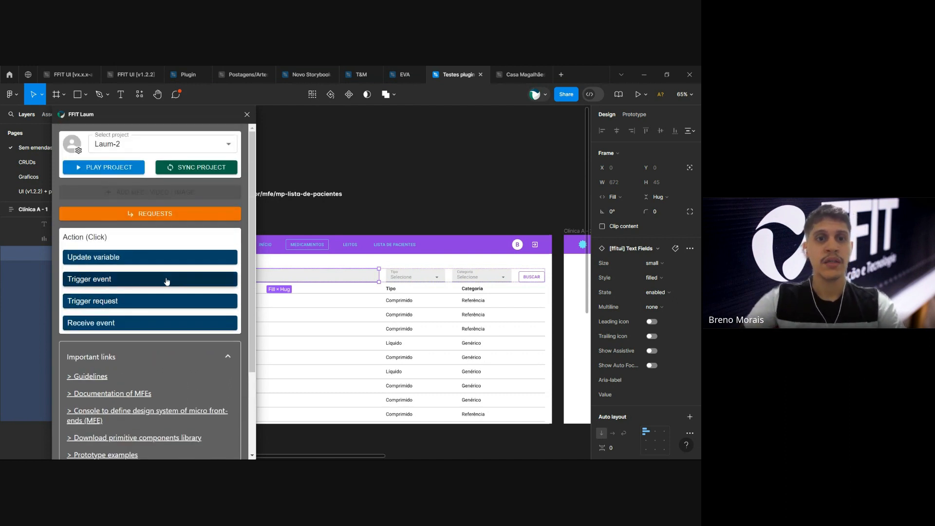